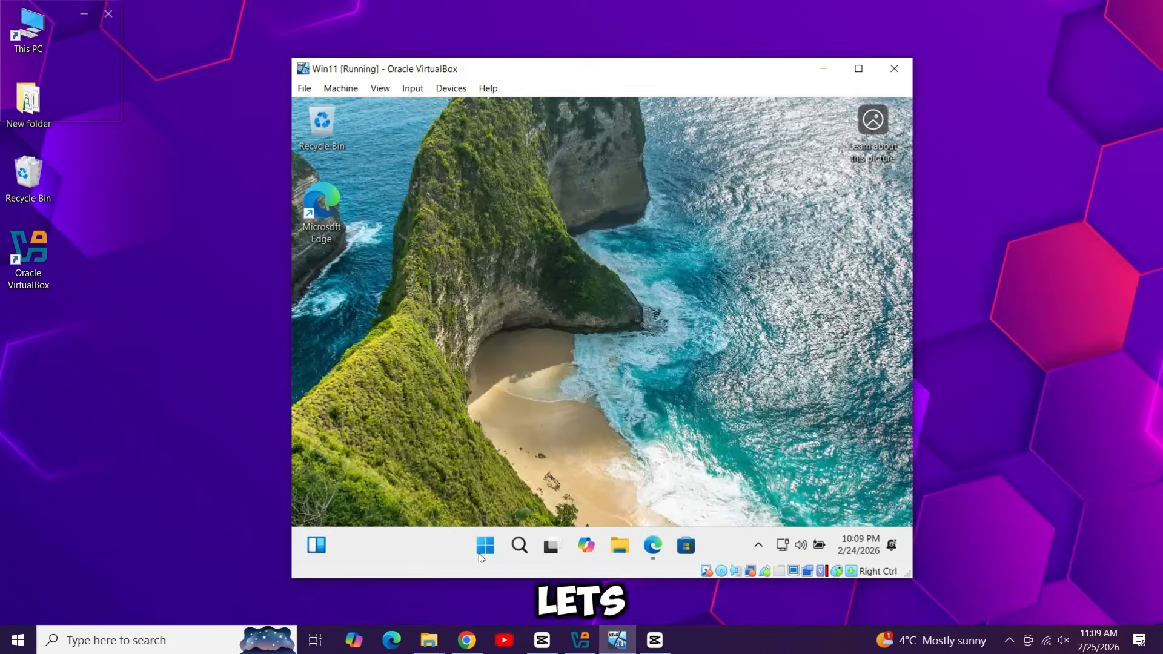
# Step: Launch Edge in the Windows 11 guest and finish its first-run setup to a new tab
pyautogui.click(519, 548)
pyautogui.click(519, 550)
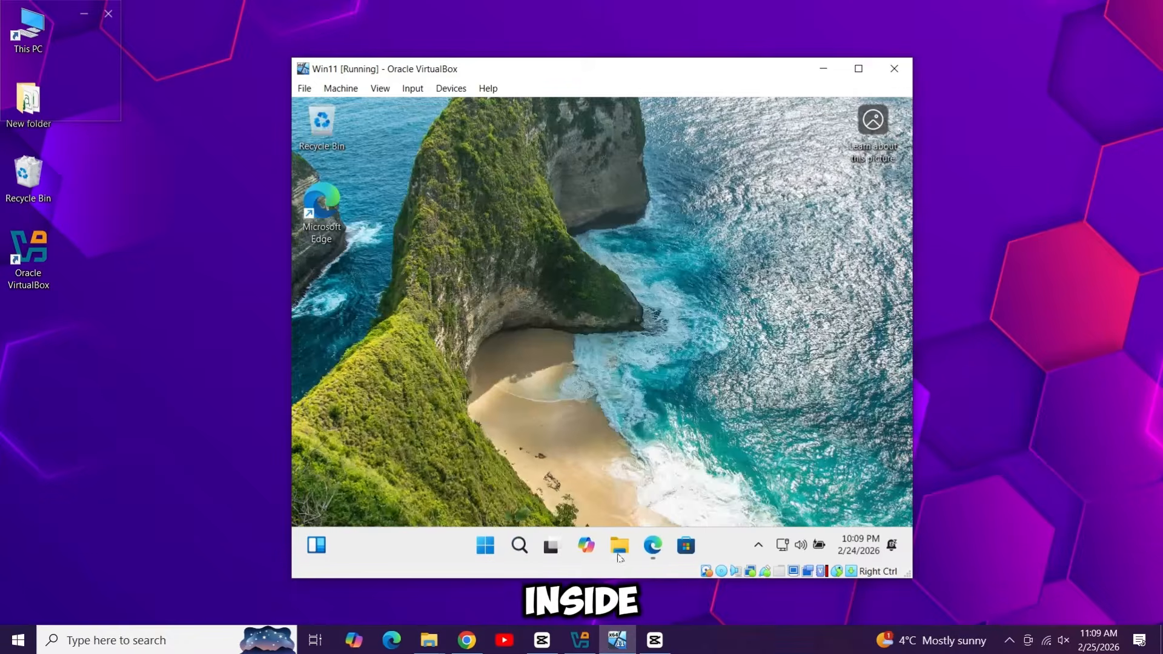
pyautogui.click(653, 546)
pyautogui.click(841, 477)
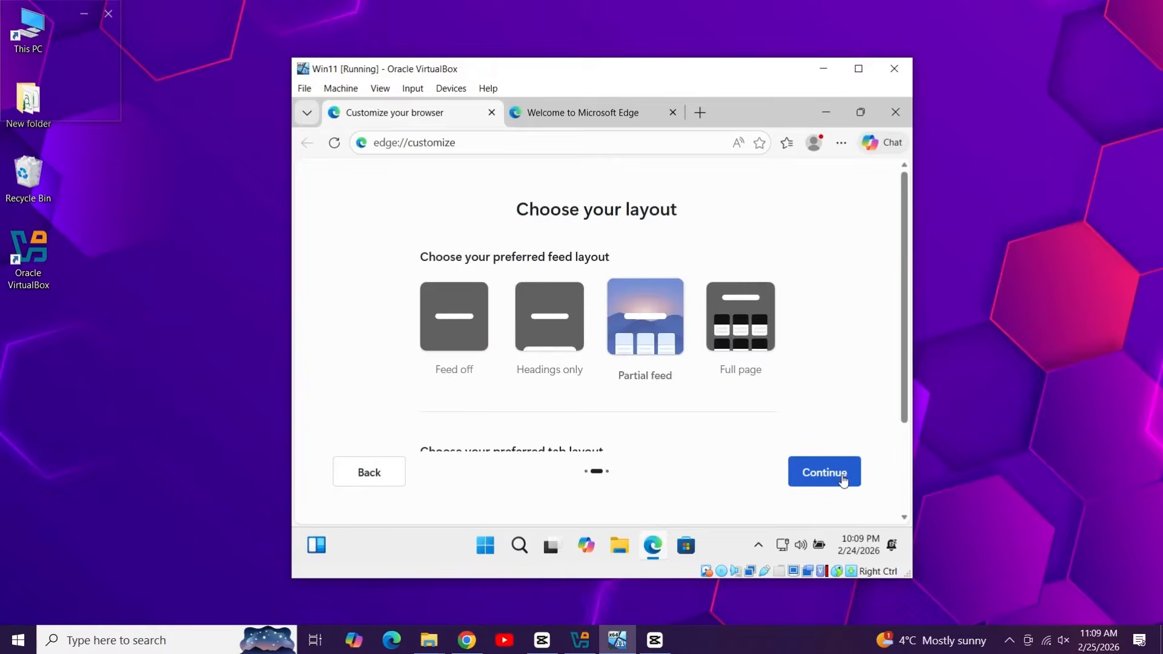
pyautogui.click(842, 479)
pyautogui.click(812, 472)
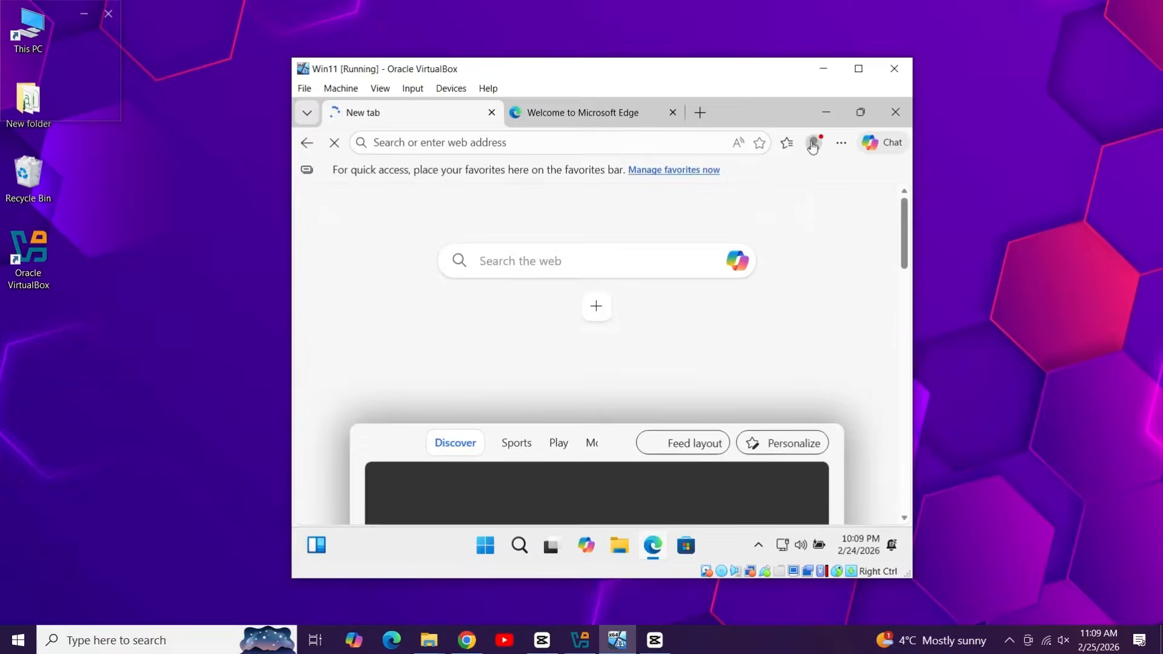
# Step: Restore the Edge window from full size, shrink it, and close it
pyautogui.click(861, 109)
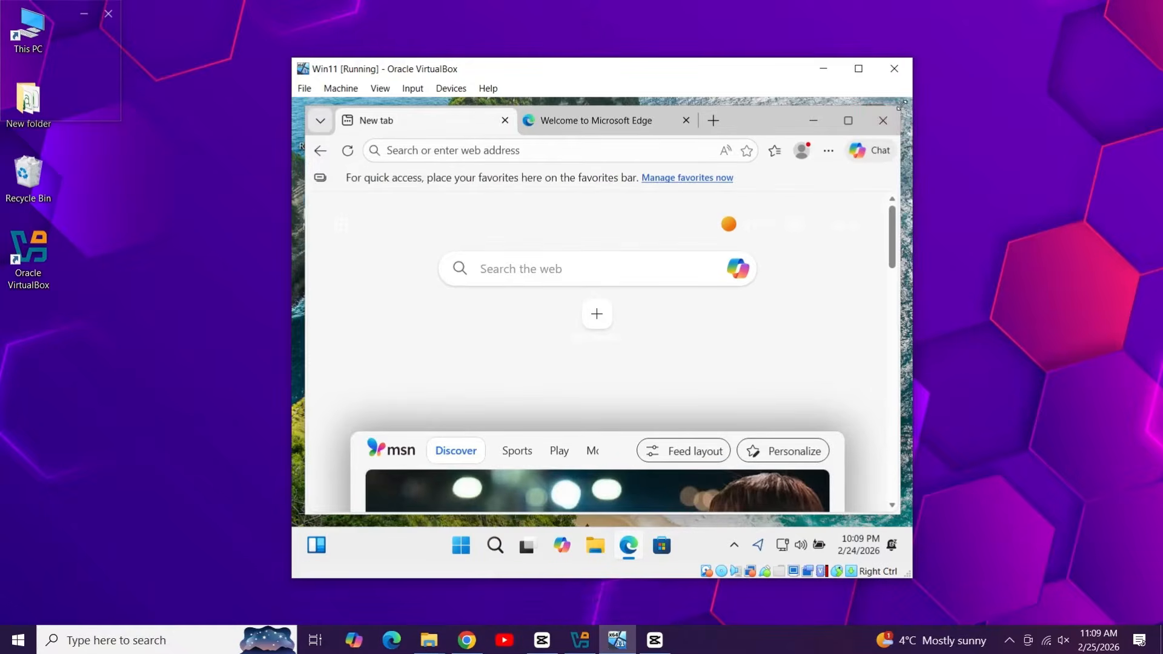
pyautogui.moveTo(901, 111); pyautogui.dragTo(697, 190)
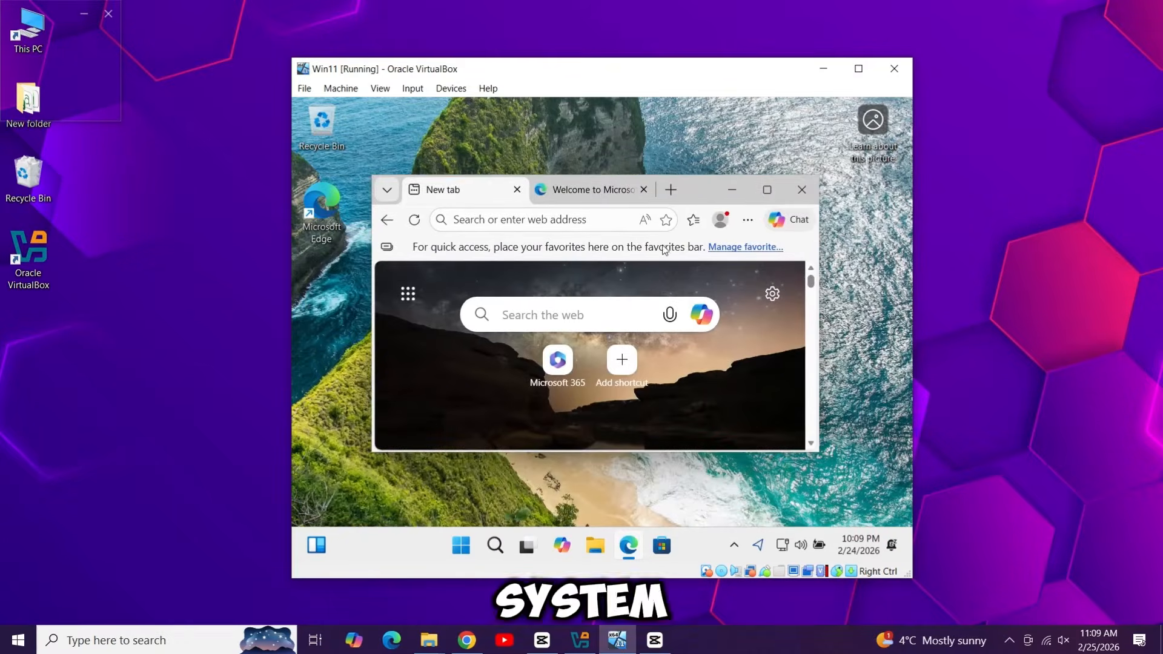
pyautogui.click(533, 326)
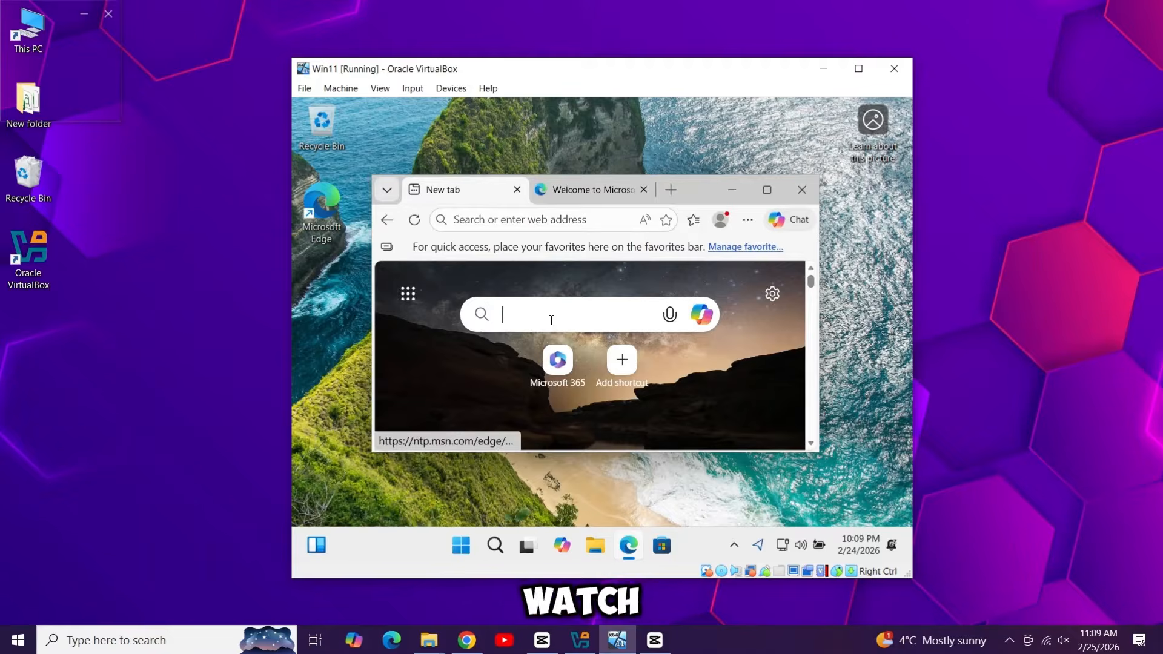
pyautogui.click(801, 190)
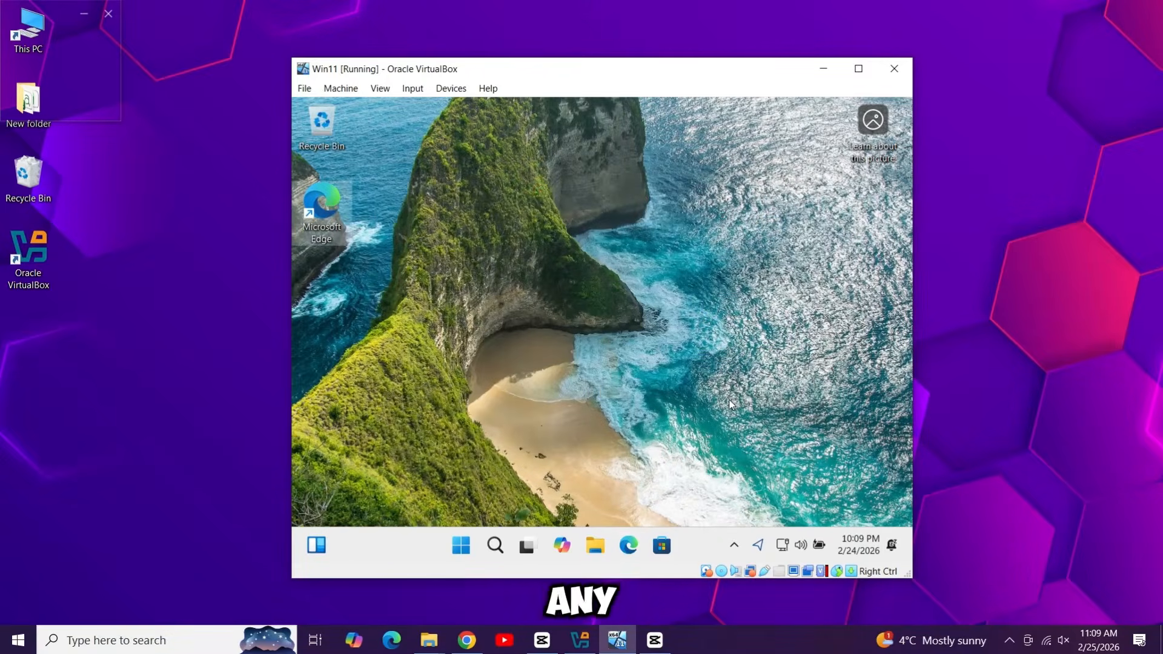
# Step: Raise the guest's volume to maximum in Quick Settings
pyautogui.click(783, 545)
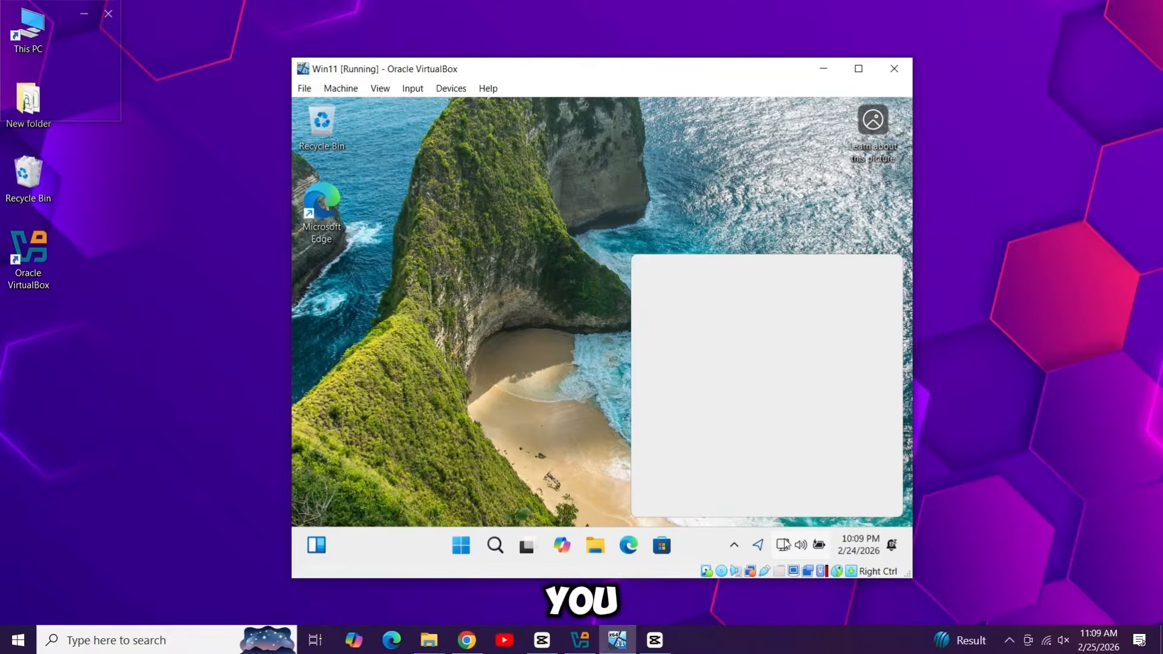
pyautogui.moveTo(796, 455); pyautogui.dragTo(858, 472)
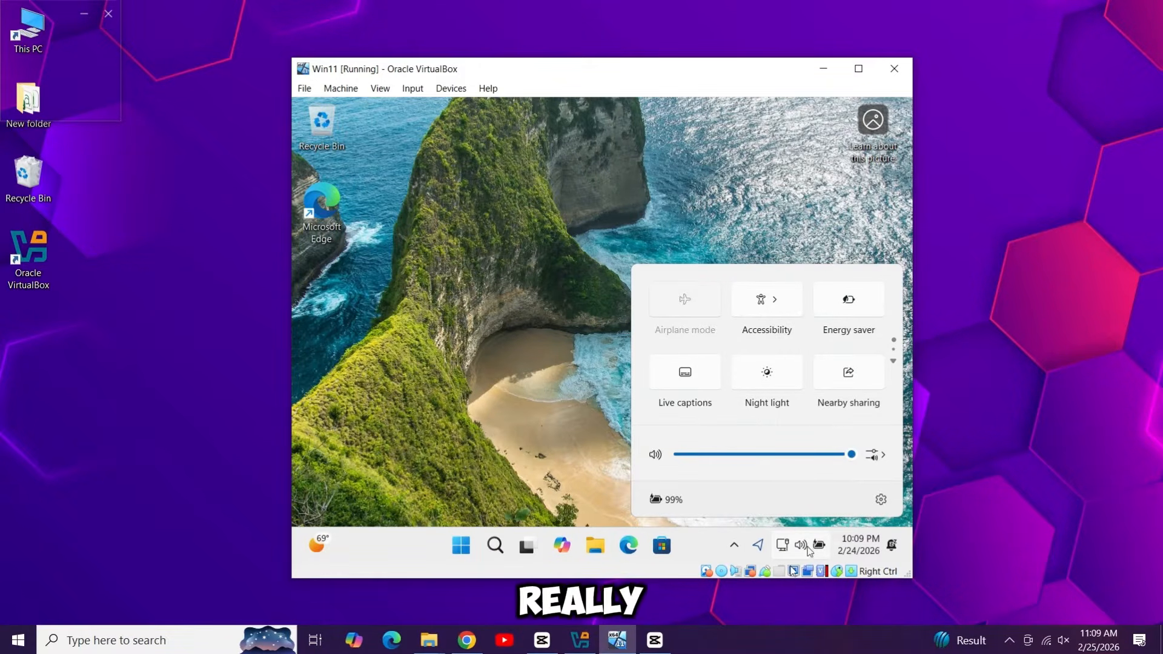
pyautogui.click(621, 474)
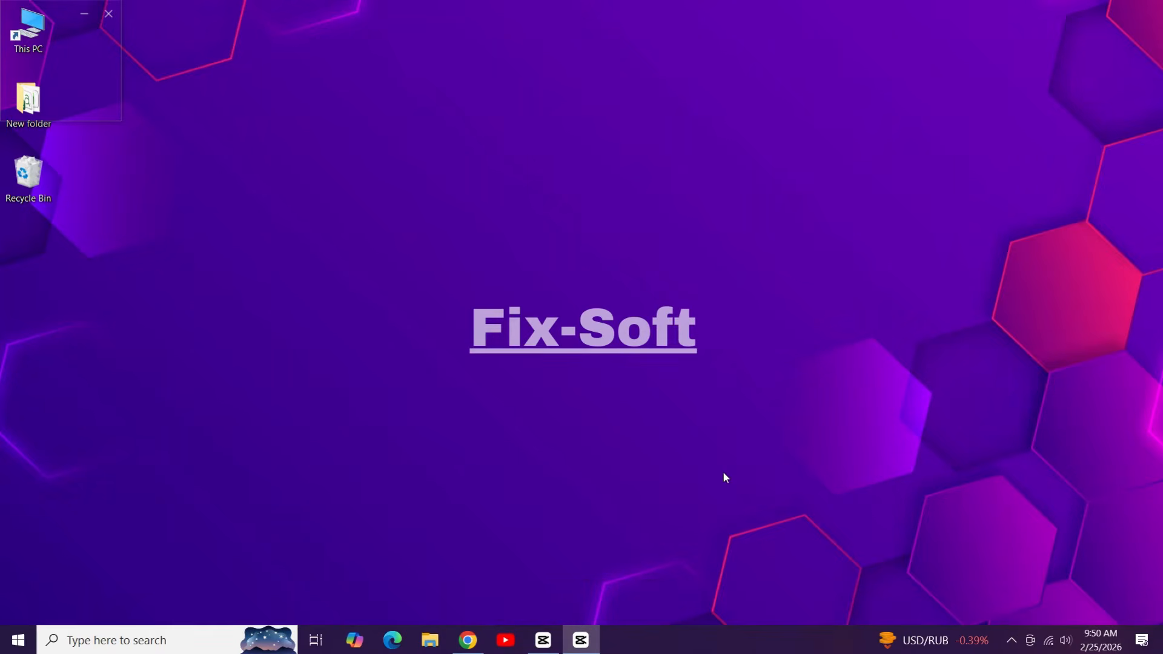
# Step: Search Google for 'Virtualbox' in a new Chrome tab and open virtualbox.org
pyautogui.click(465, 650)
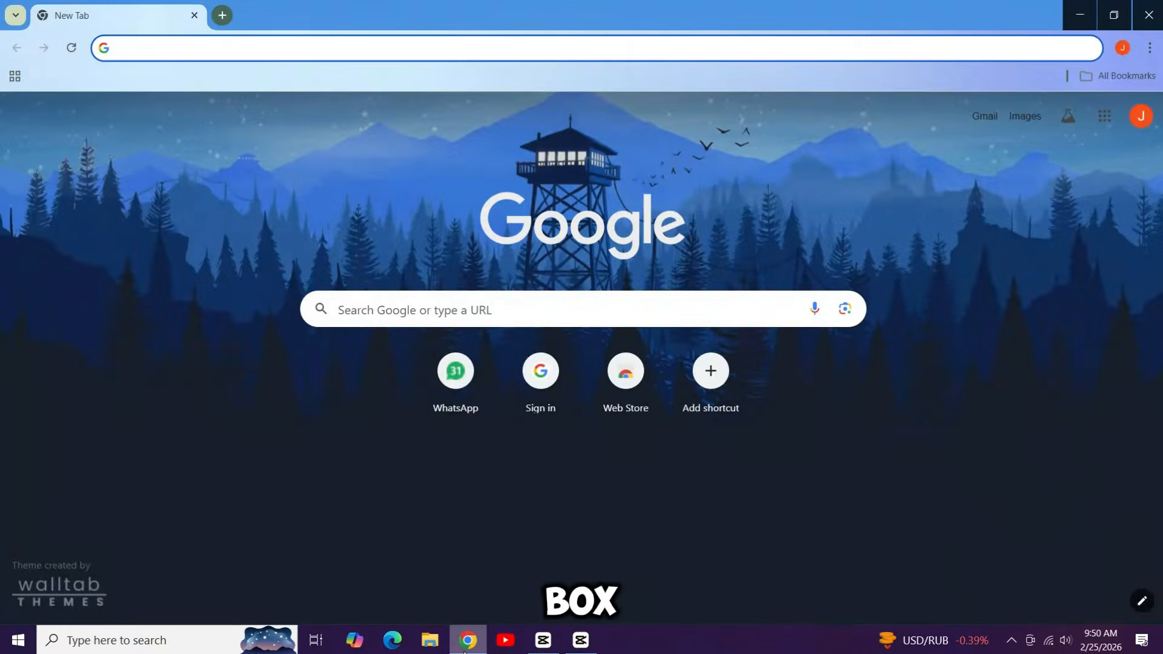
pyautogui.click(429, 309)
pyautogui.write('V')
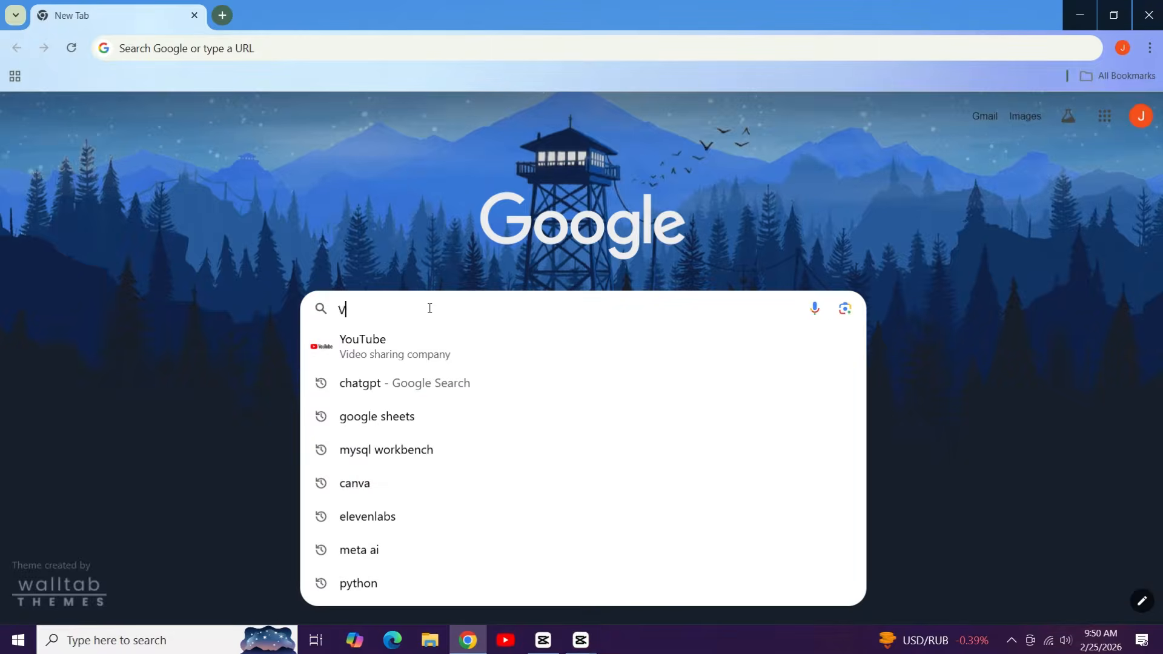
pyautogui.write('irtualbox')
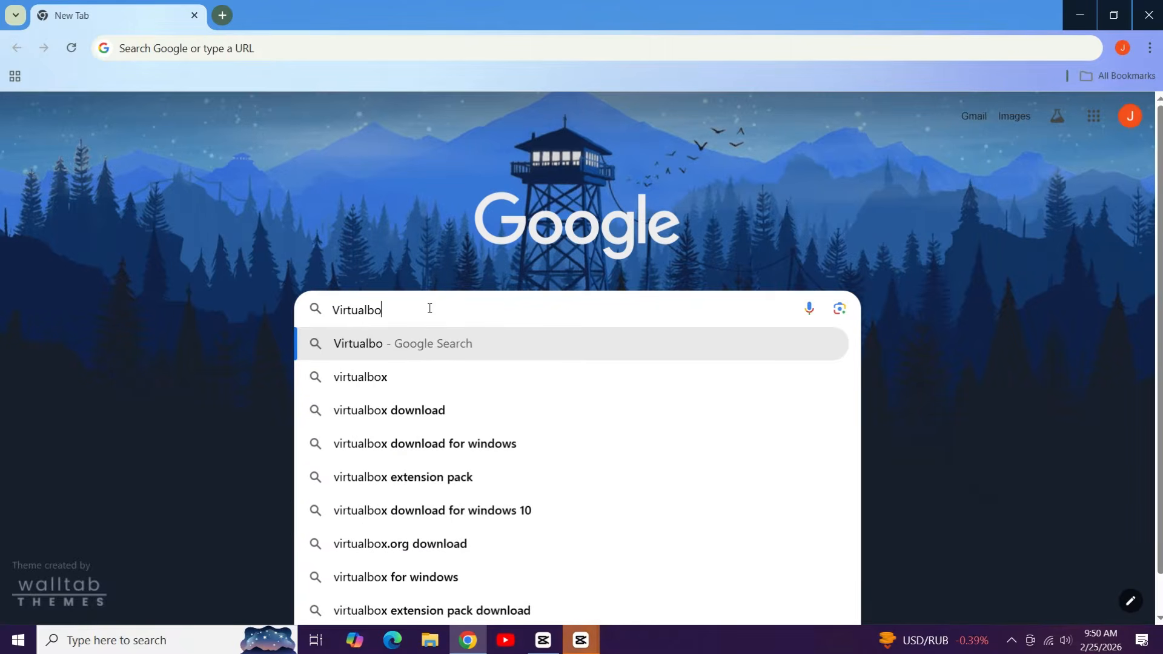
pyautogui.press('Return')
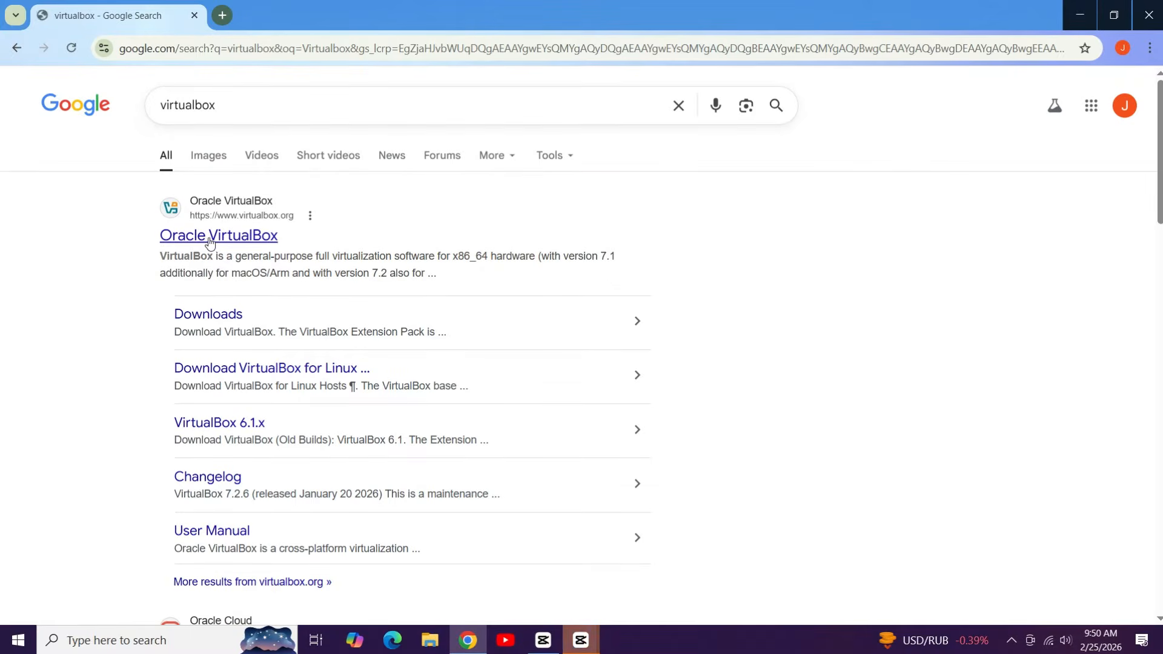
pyautogui.click(208, 242)
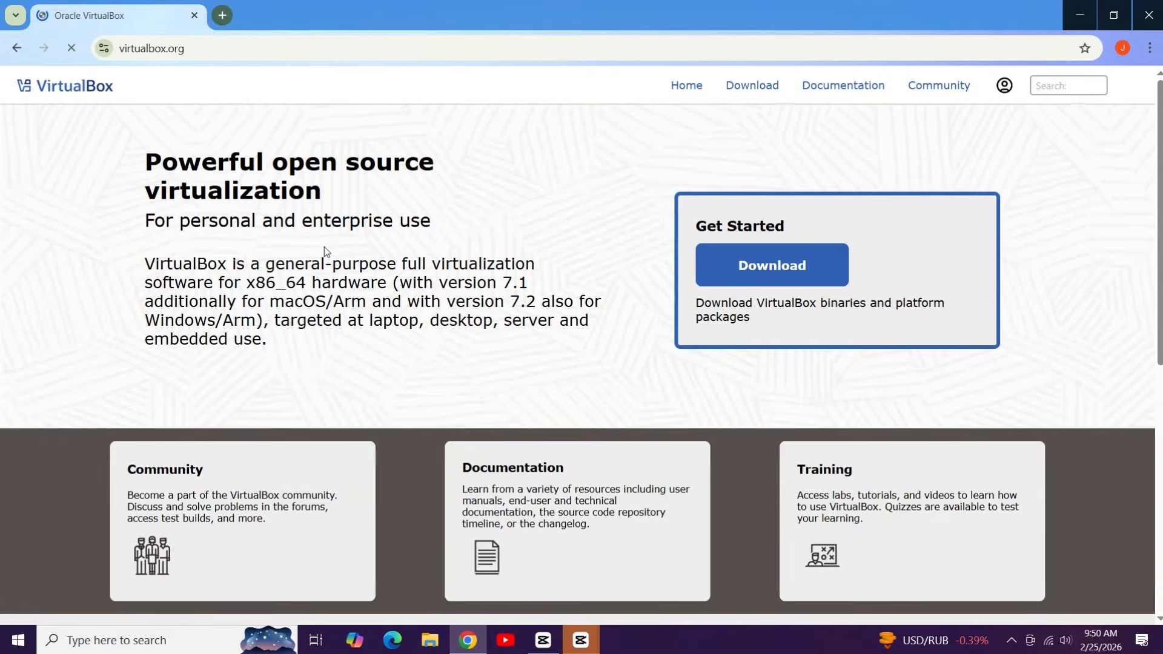
# Step: Download the VirtualBox 7.2.6 installer for Windows hosts and check its progress
pyautogui.click(728, 280)
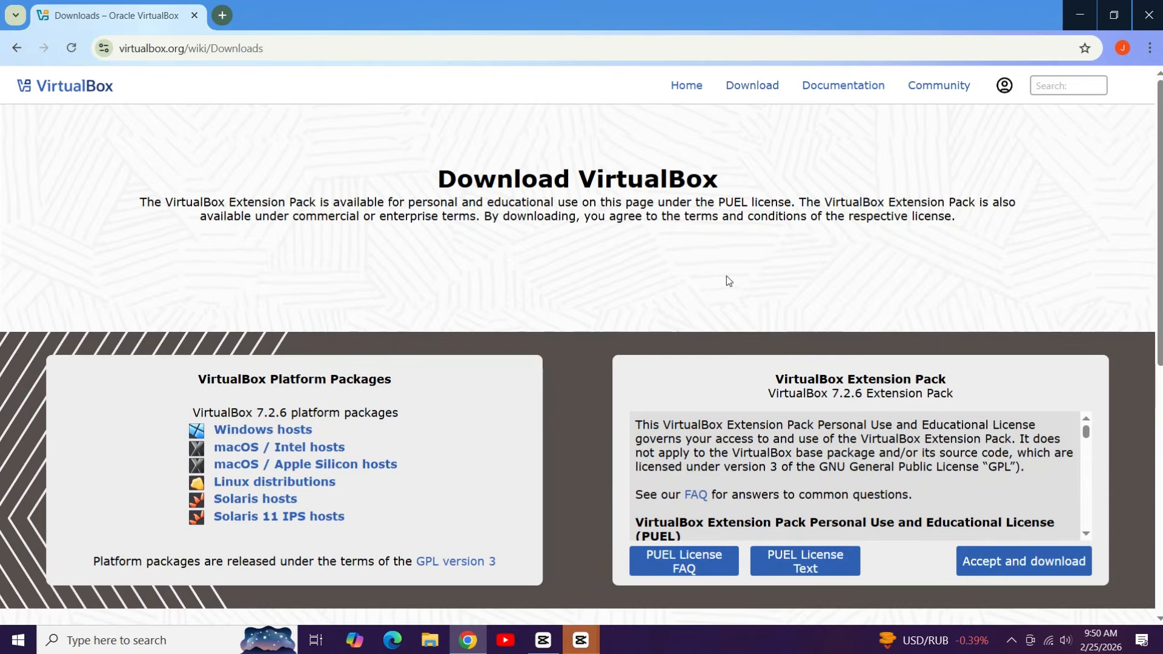
pyautogui.moveTo(726, 276); pyautogui.dragTo(730, 277)
pyautogui.click(262, 430)
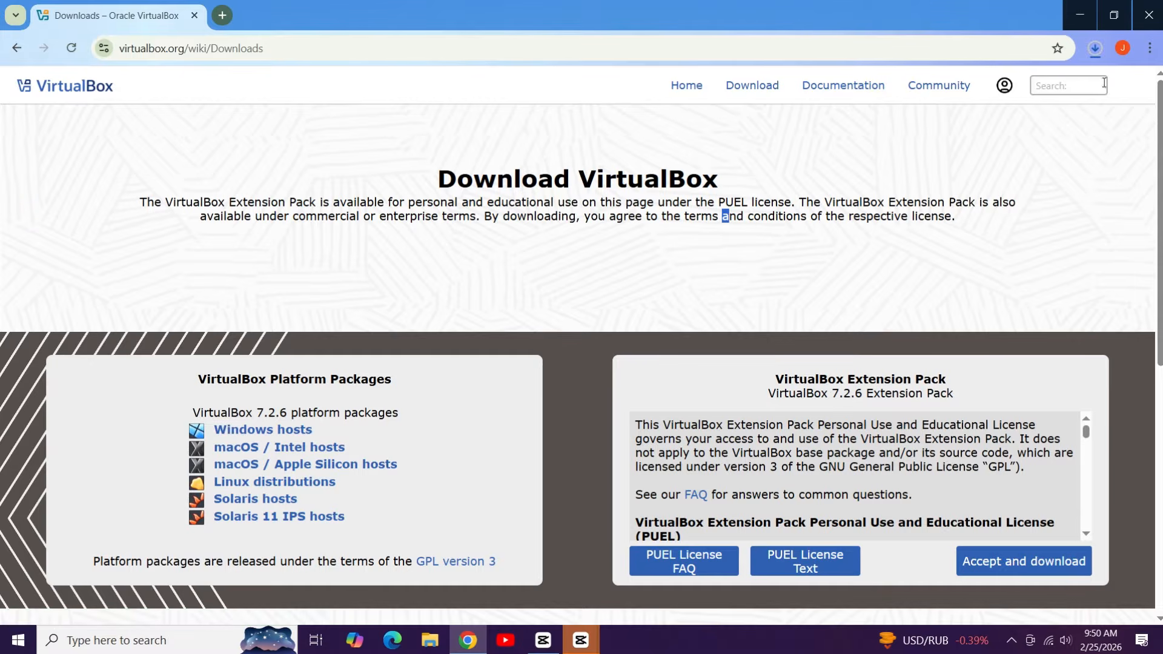
pyautogui.click(1095, 51)
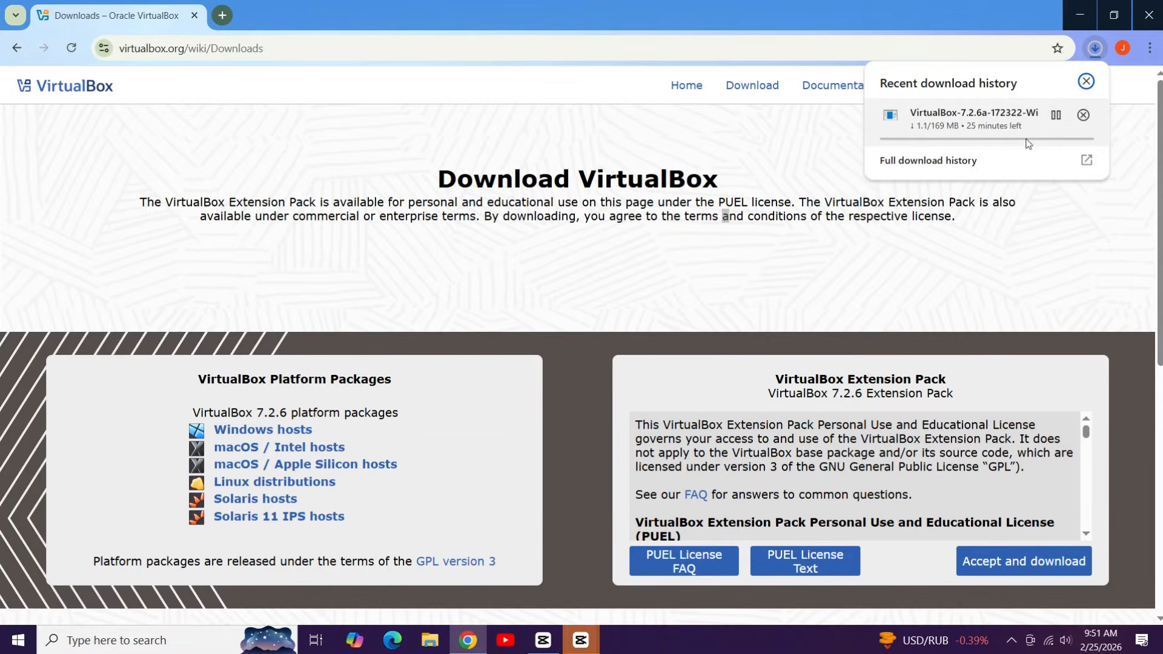
pyautogui.click(800, 372)
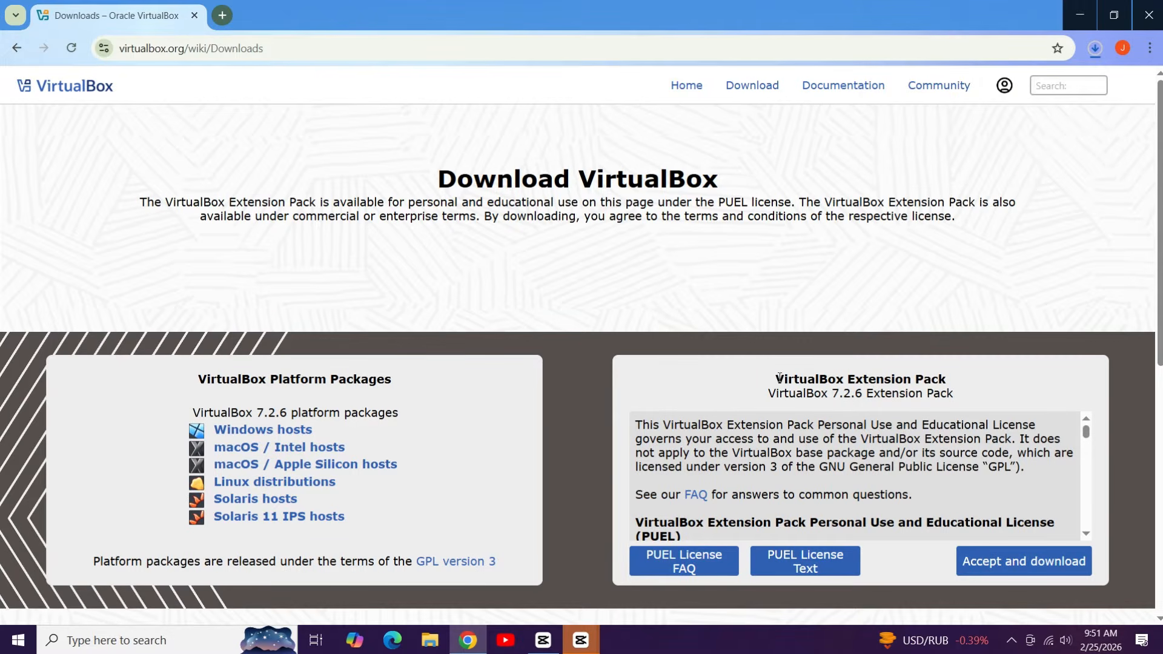
# Step: Accept the licence and download the matching 7.2.6 Extension Pack alongside the installer
pyautogui.moveTo(779, 377); pyautogui.dragTo(962, 383)
pyautogui.click(958, 381)
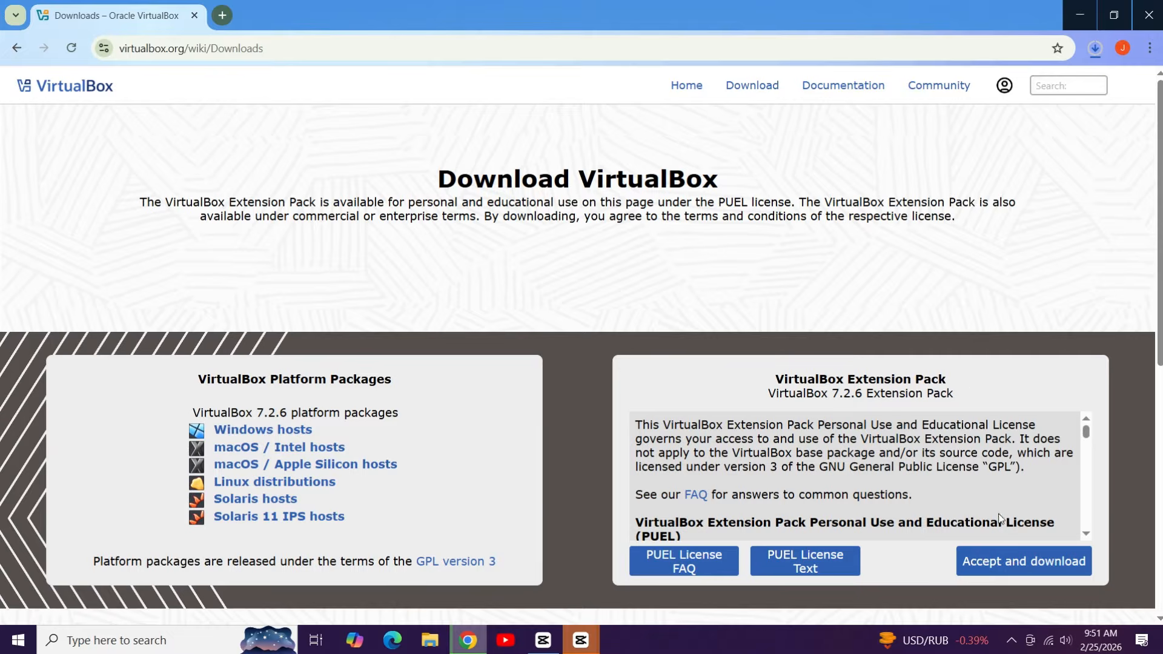
pyautogui.click(997, 558)
pyautogui.click(1091, 48)
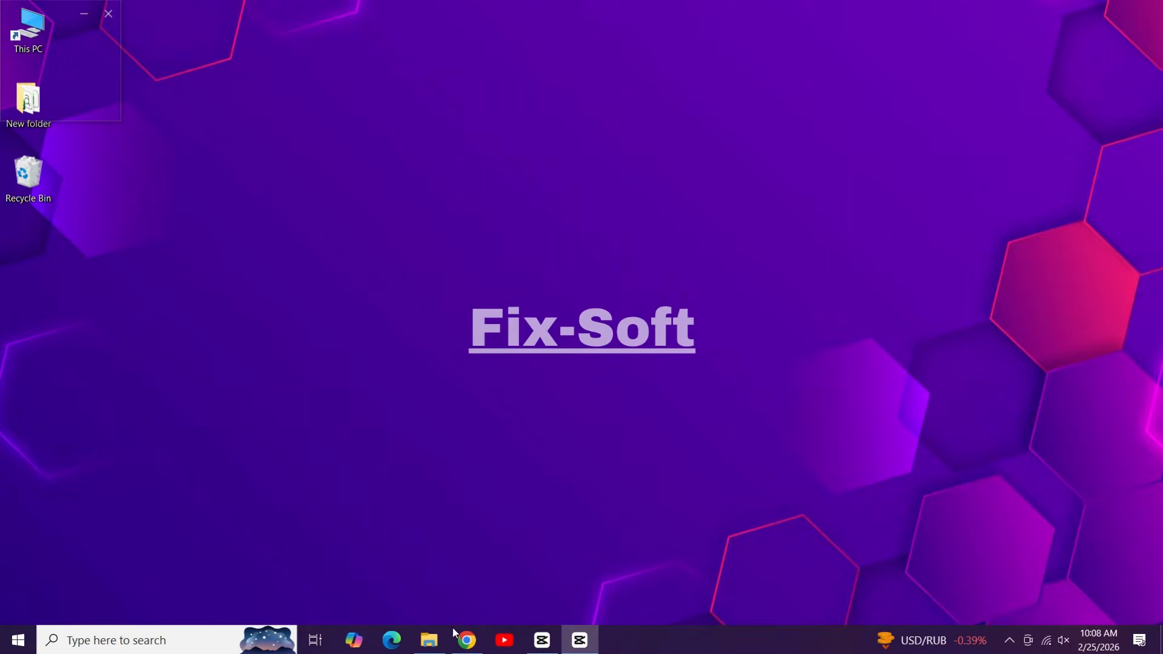
# Step: Run the VirtualBox installer on New Volume (D:) as administrator, approving the UAC prompt
pyautogui.click(429, 640)
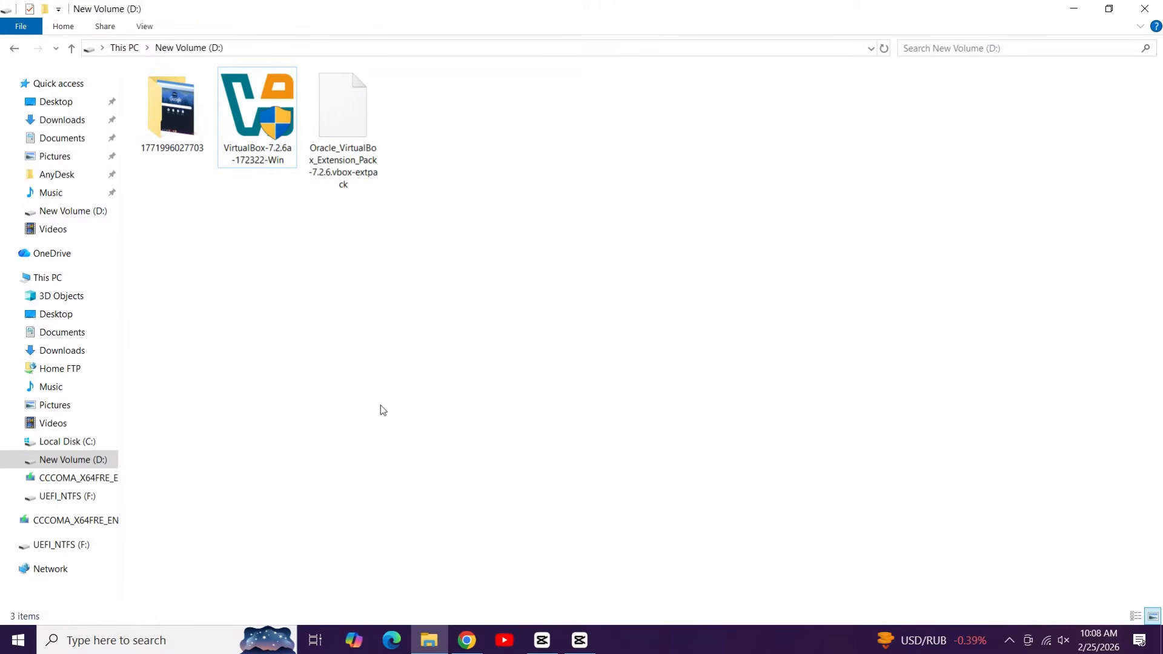
pyautogui.moveTo(390, 146); pyautogui.dragTo(256, 204)
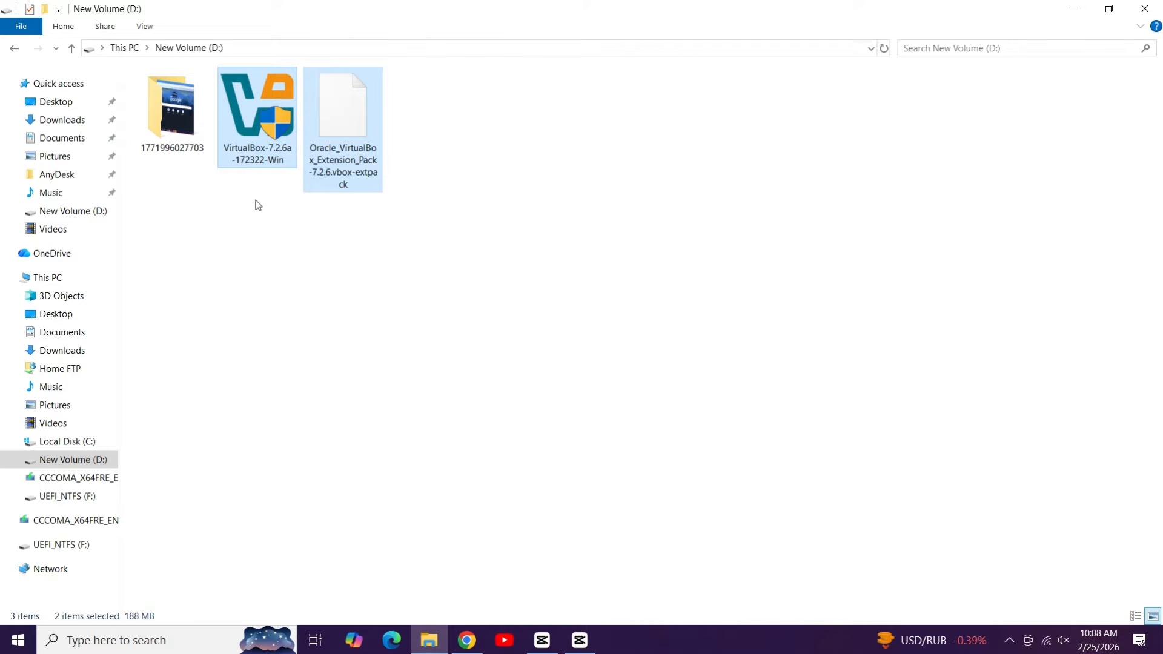
pyautogui.click(258, 207)
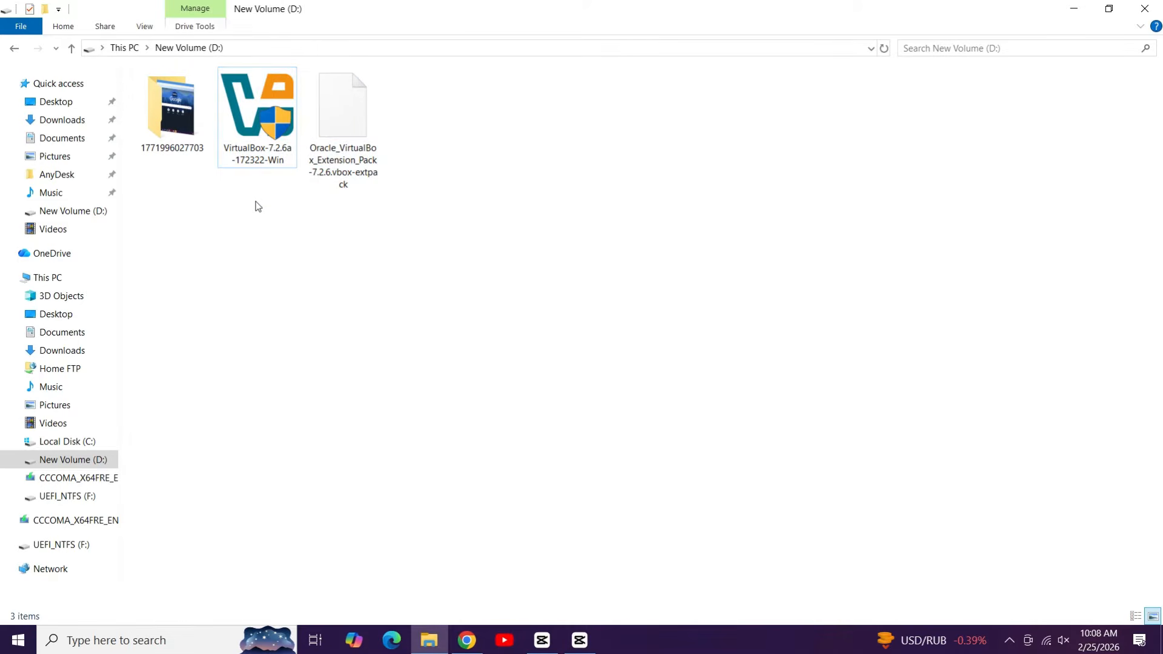
pyautogui.rightClick(269, 117)
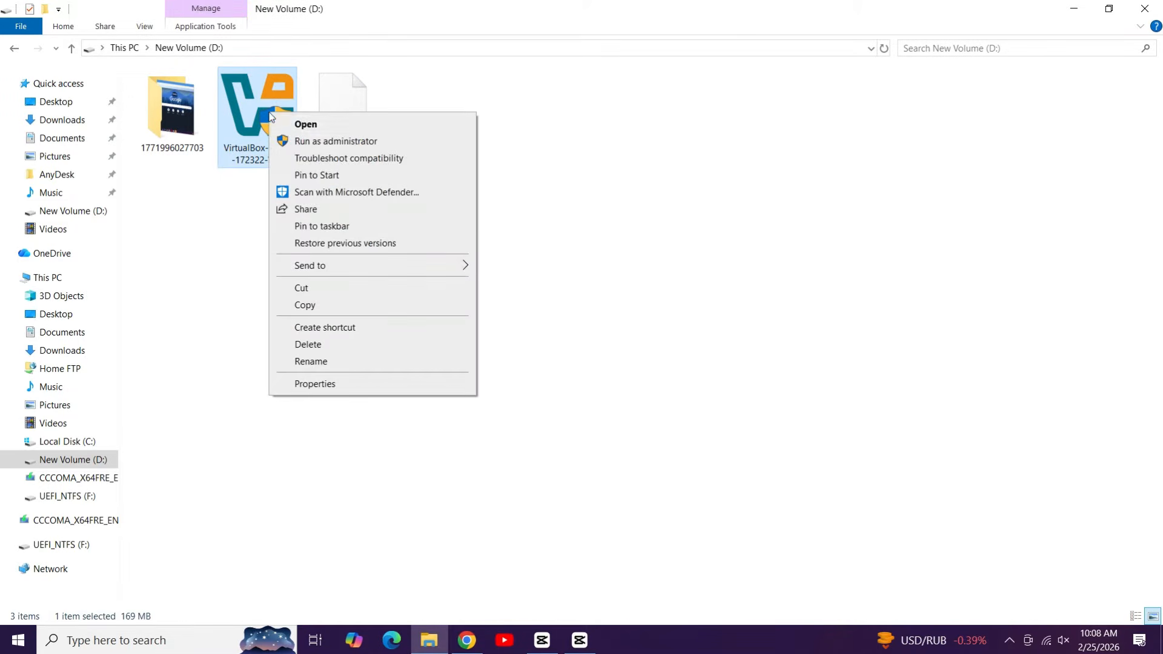
pyautogui.click(288, 136)
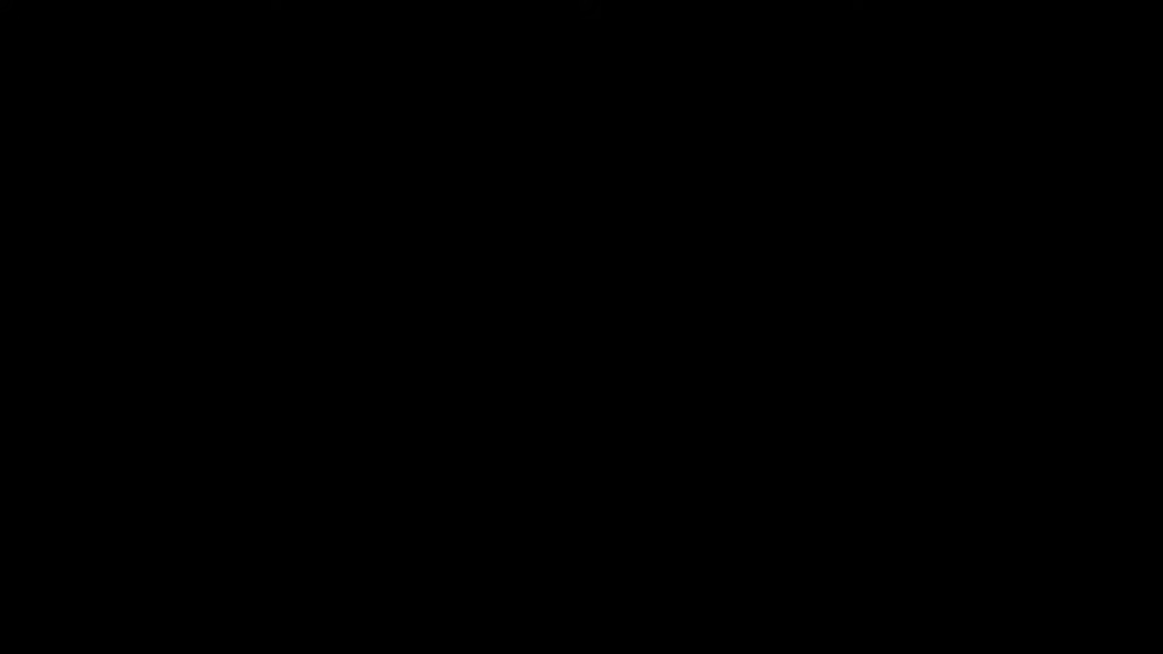
pyautogui.click(475, 395)
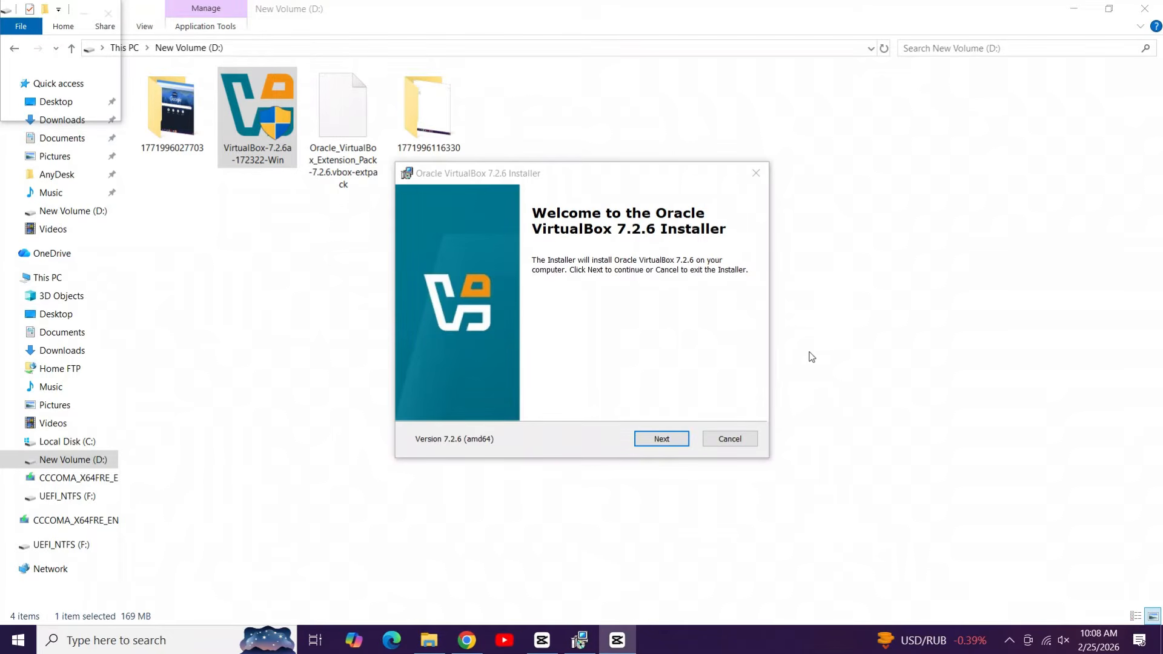
# Step: Install VirtualBox 7.2.6 with default features, accepting licence and warnings, and finish without launching it
pyautogui.click(1074, 8)
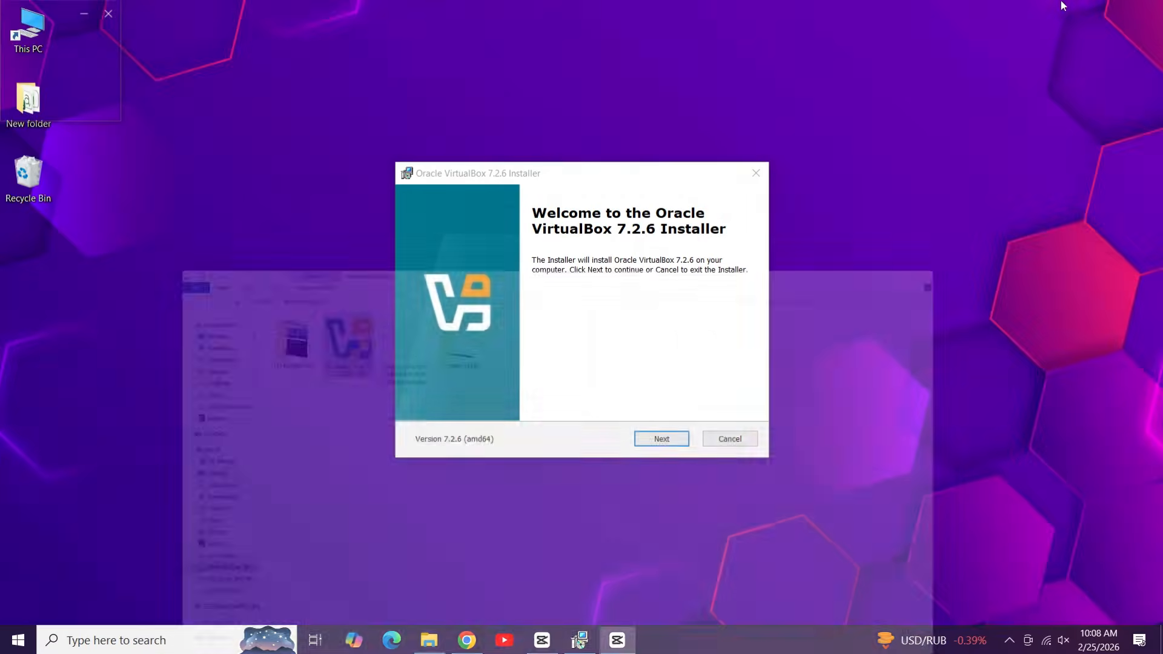
pyautogui.click(662, 439)
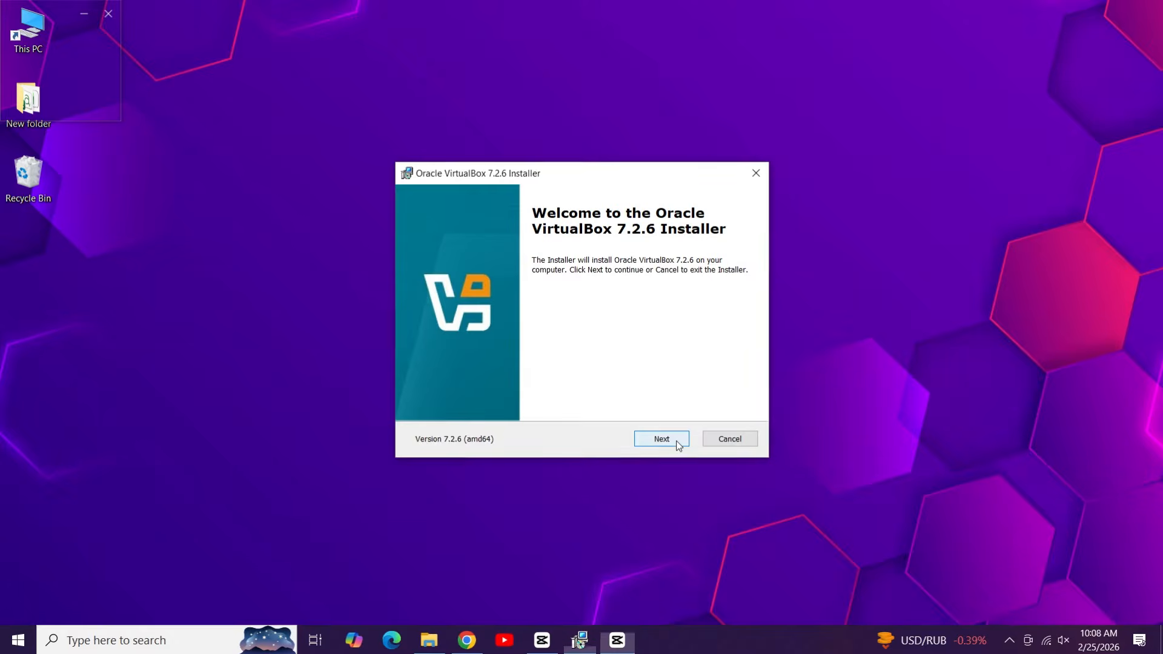
pyautogui.click(572, 382)
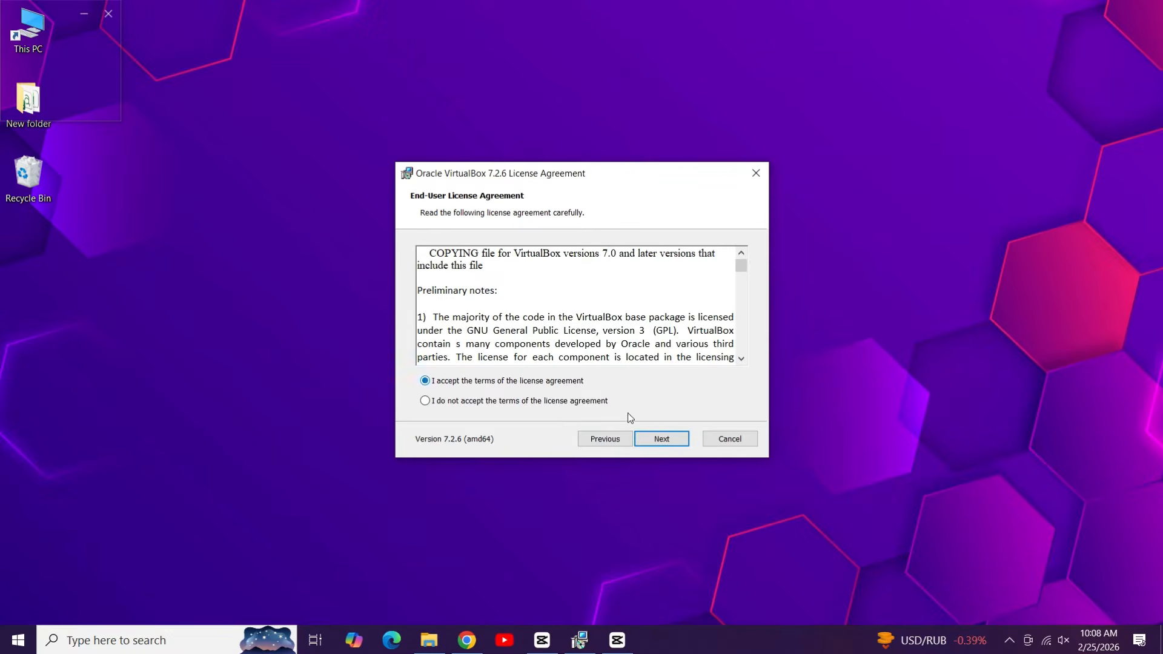
pyautogui.click(659, 438)
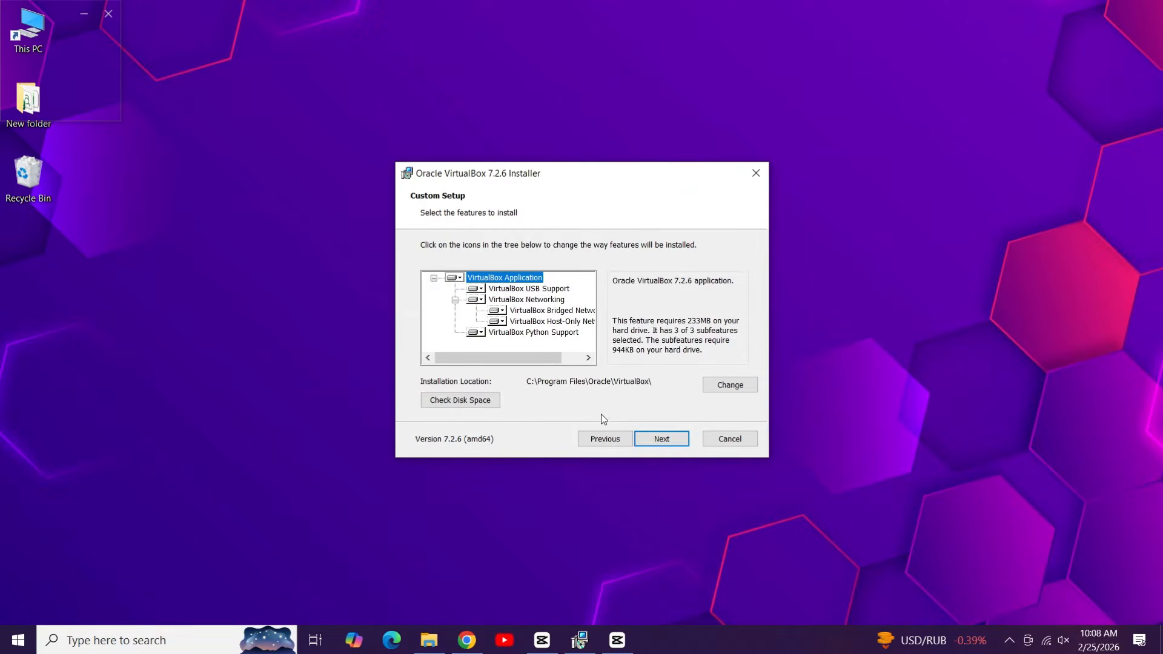
pyautogui.click(661, 440)
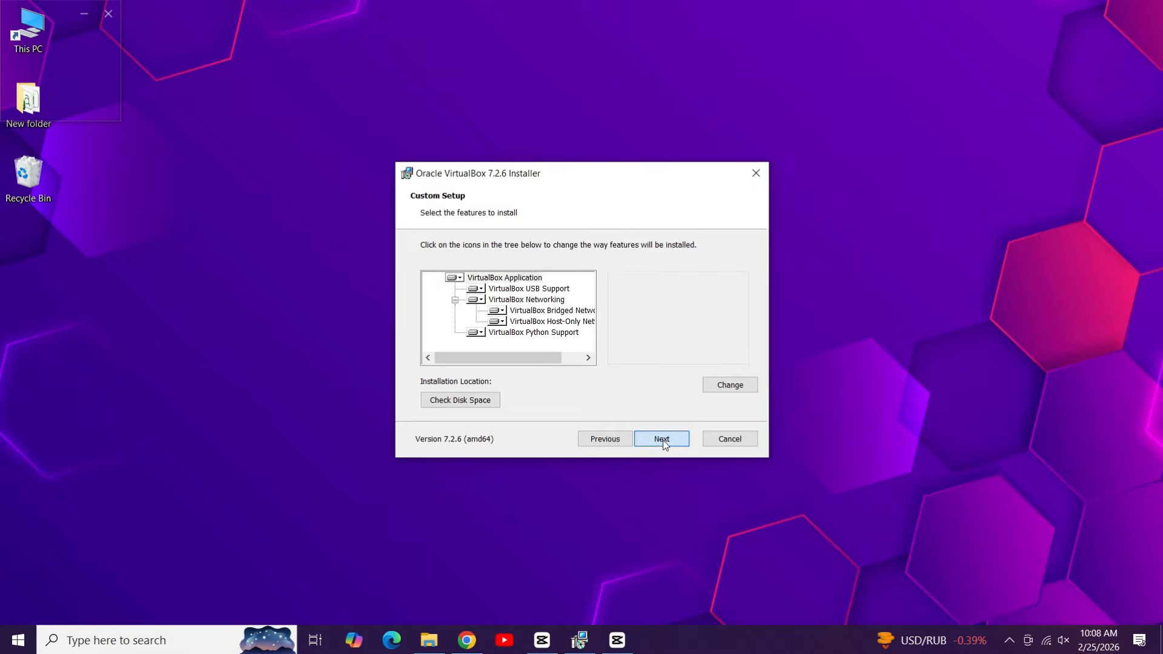
pyautogui.click(661, 439)
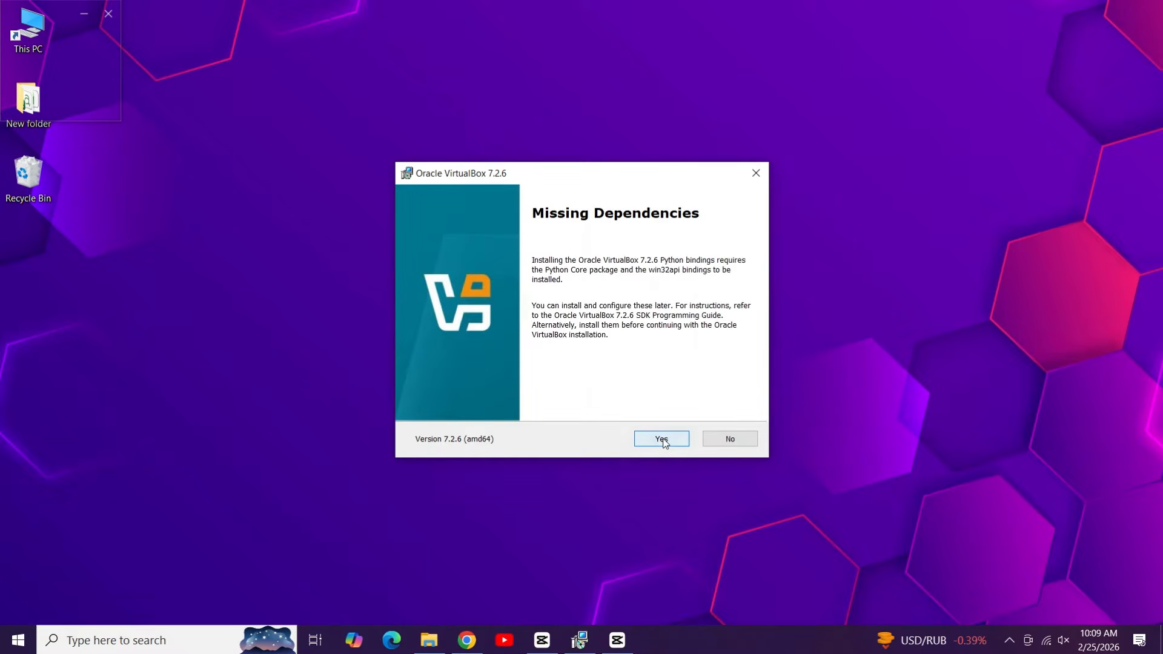
pyautogui.click(662, 441)
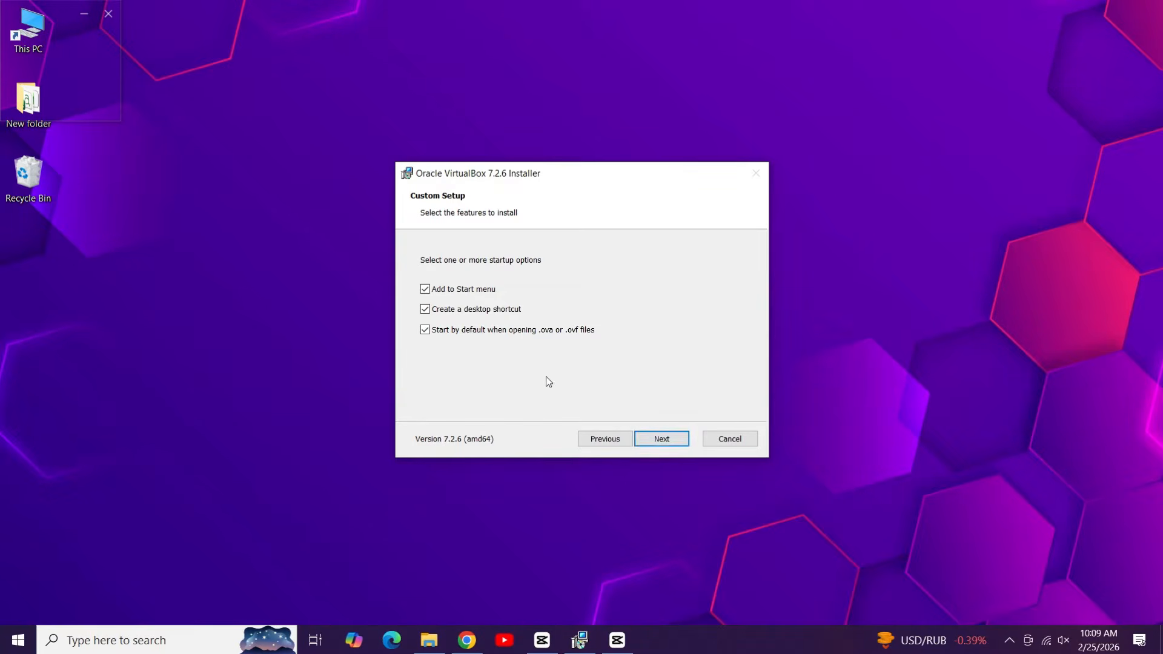
pyautogui.click(657, 442)
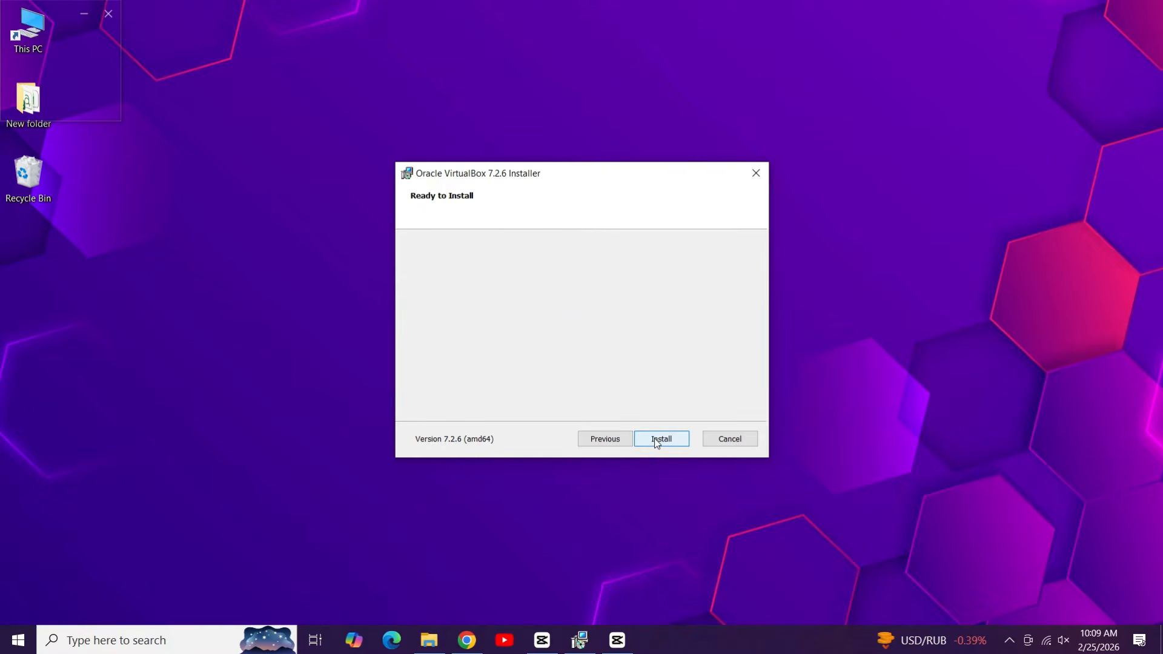
pyautogui.click(663, 441)
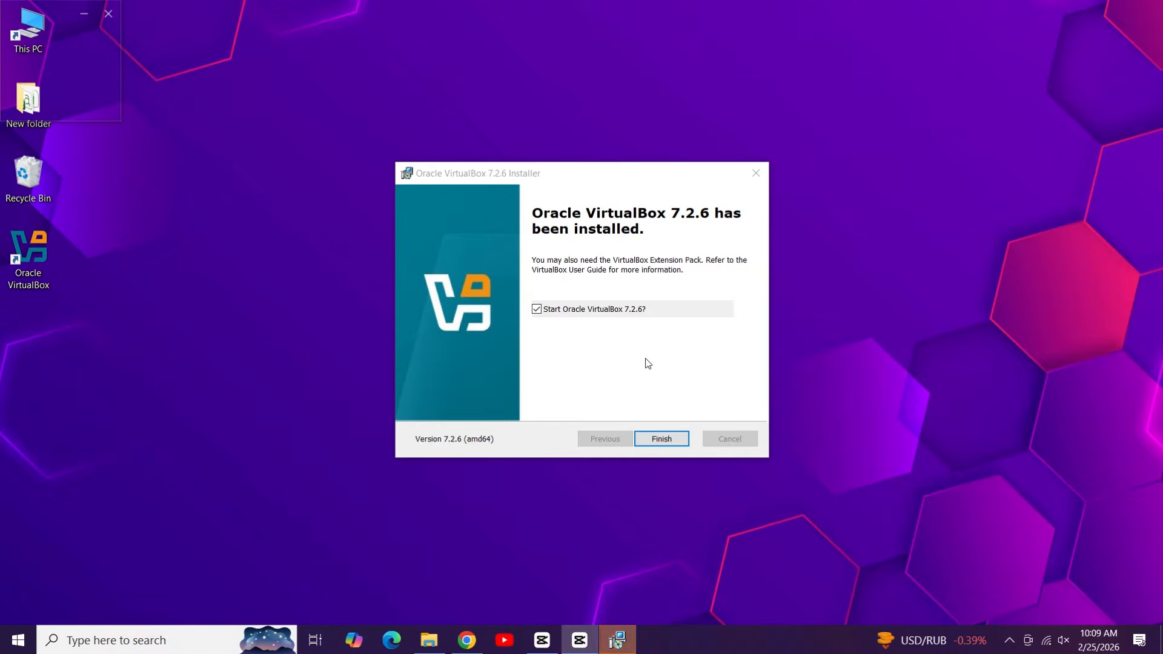
pyautogui.click(625, 313)
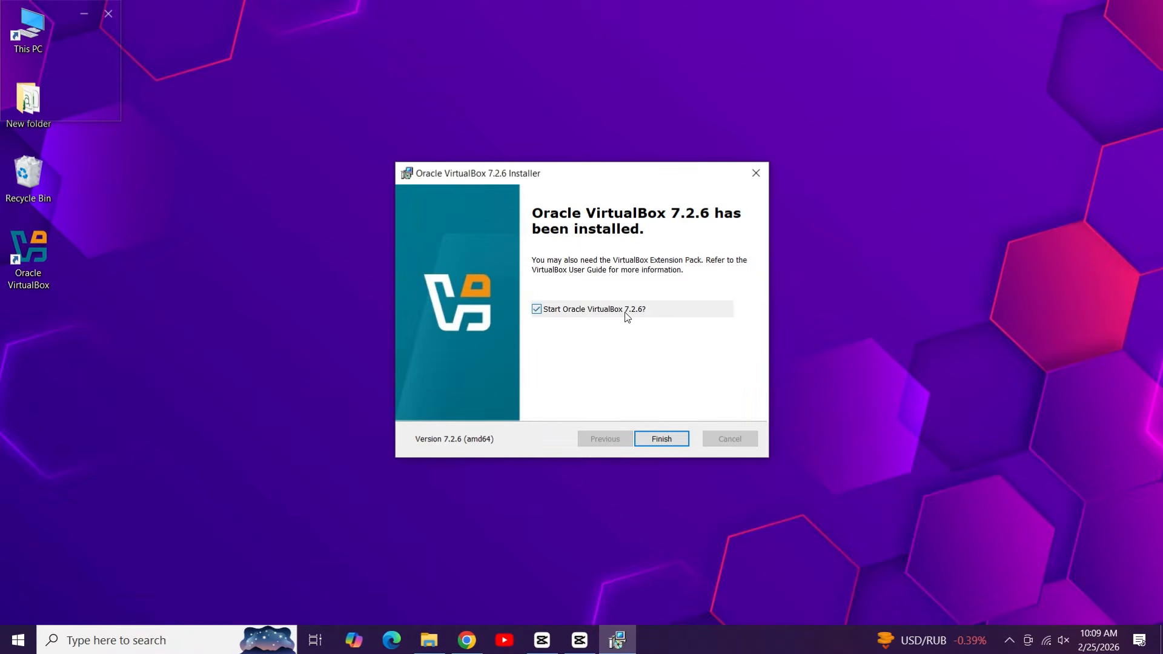
pyautogui.click(673, 441)
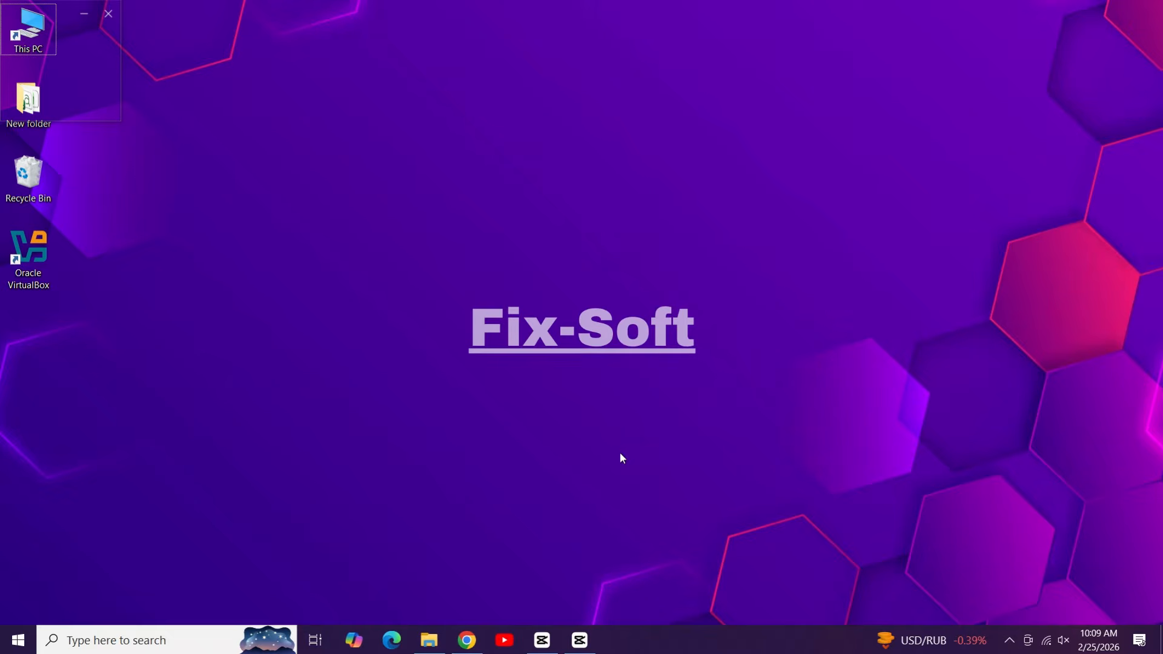
# Step: Launch VirtualBox Manager from the desktop shortcut and show the Extensions list
pyautogui.rightClick(49, 260)
pyautogui.click(66, 260)
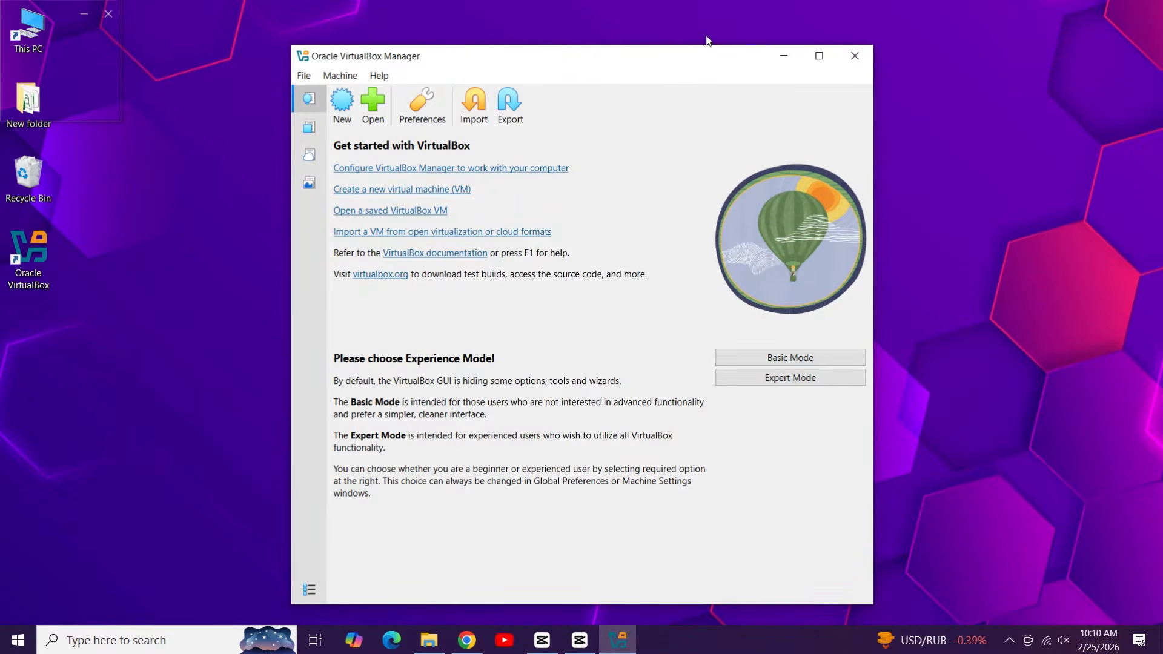
pyautogui.moveTo(695, 58); pyautogui.dragTo(715, 27)
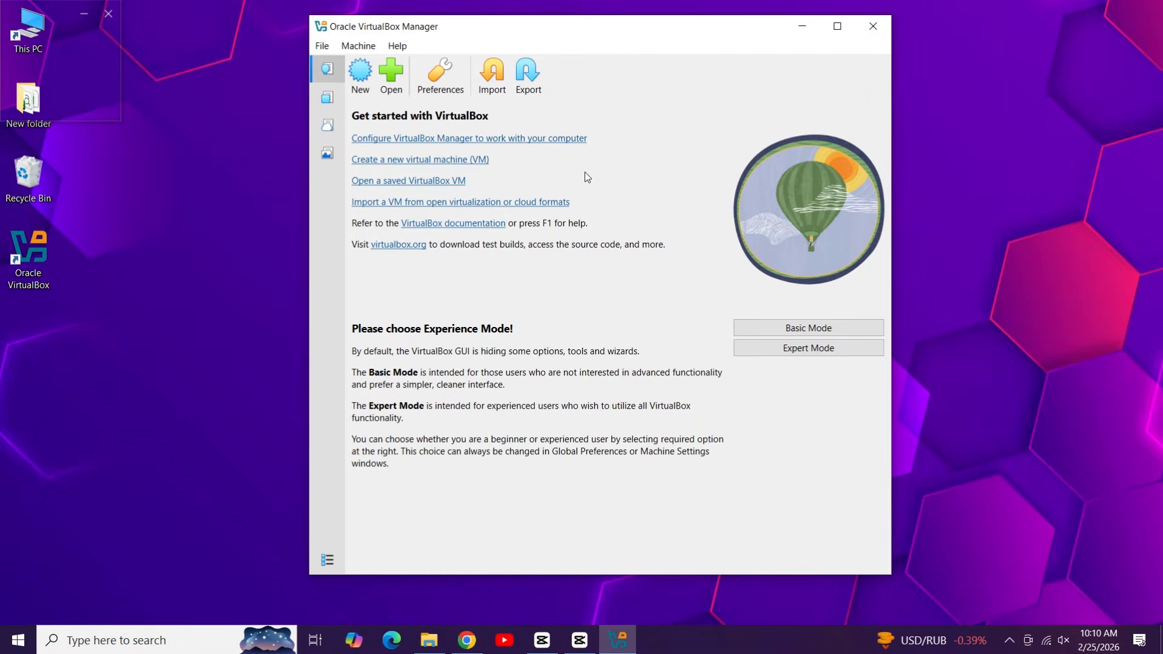
pyautogui.click(326, 99)
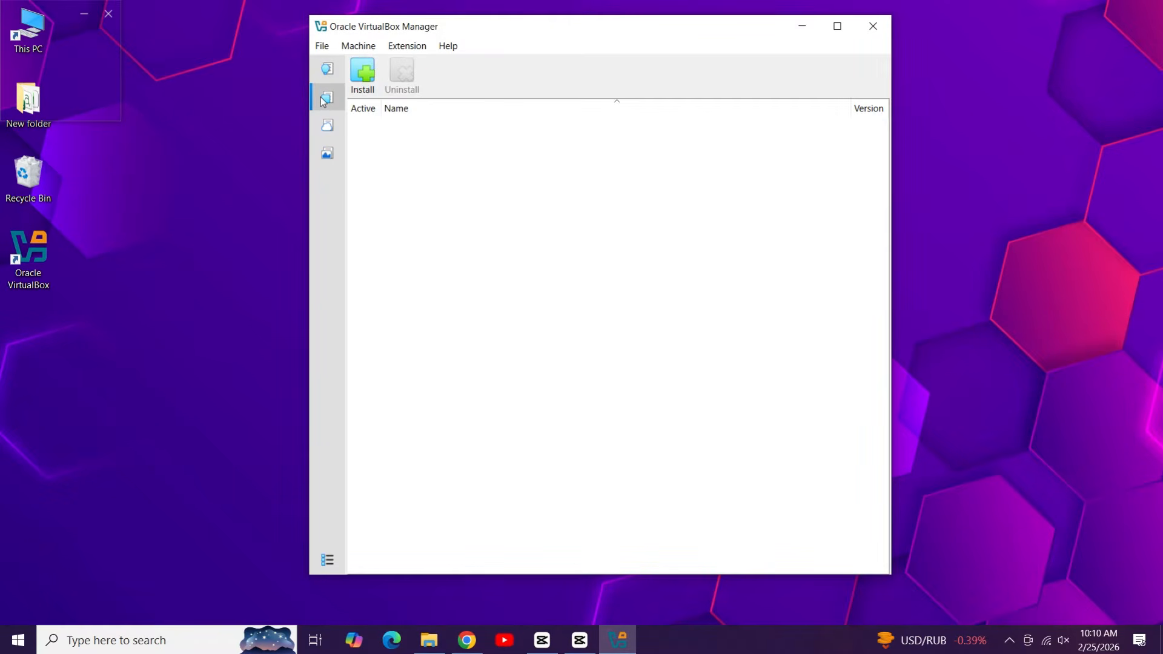
# Step: Install Oracle_VirtualBox_Extension_Pack-7.2.6 from drive D, accept its licence, and return to Welcome
pyautogui.click(370, 74)
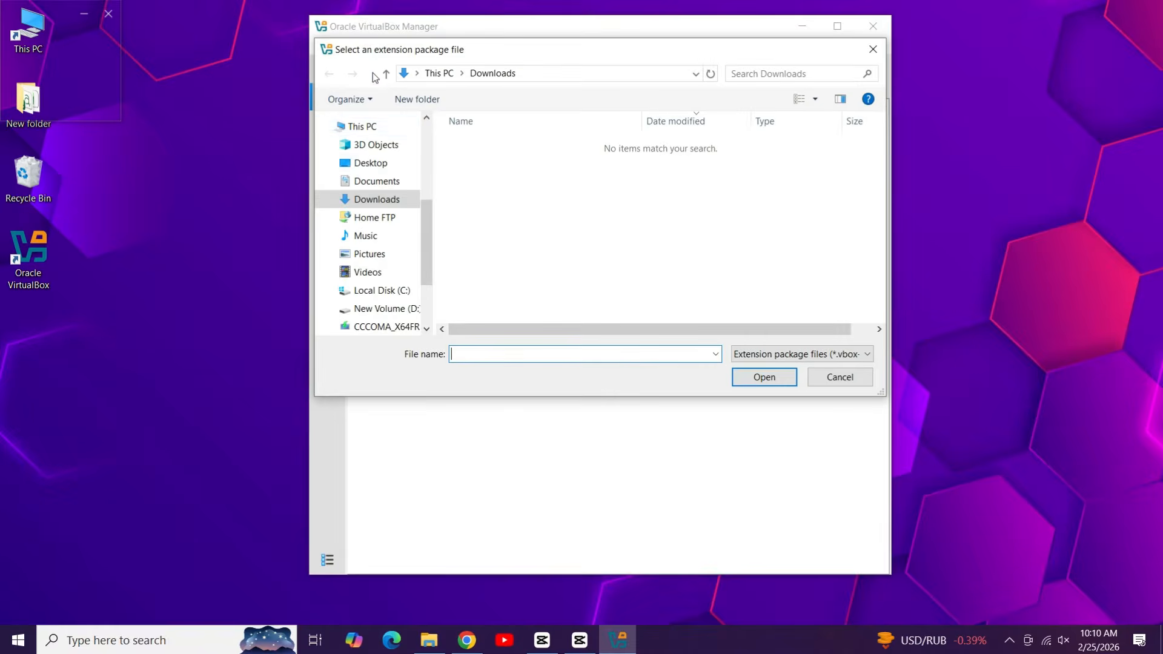
pyautogui.click(407, 310)
pyautogui.click(504, 179)
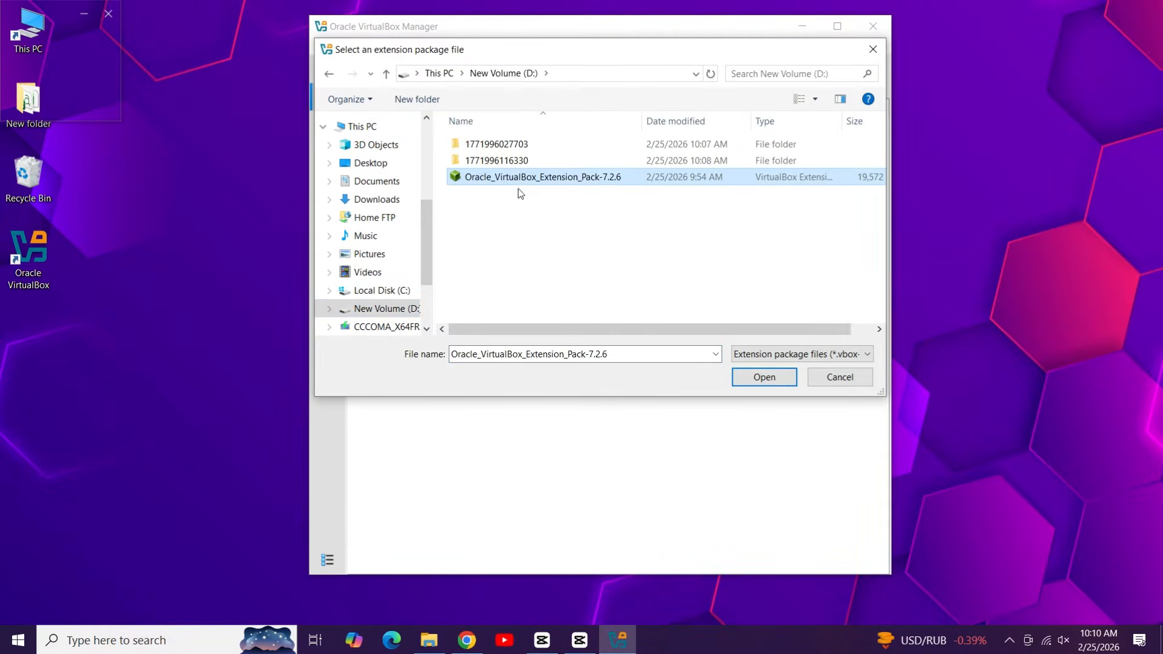
pyautogui.click(749, 382)
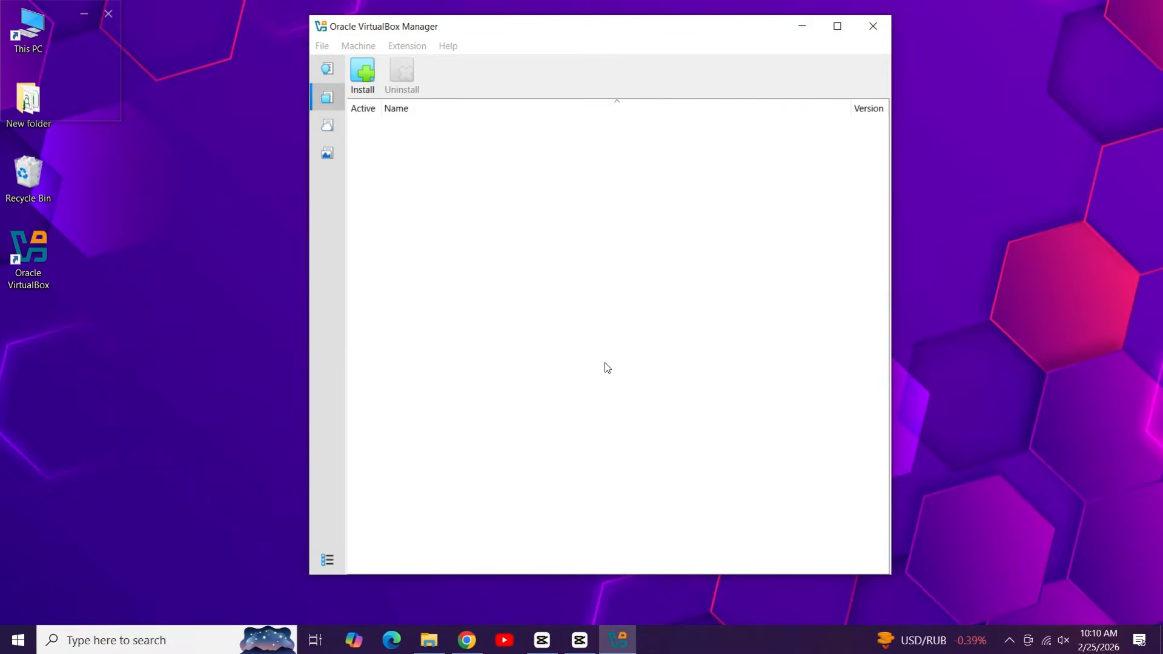
pyautogui.click(585, 386)
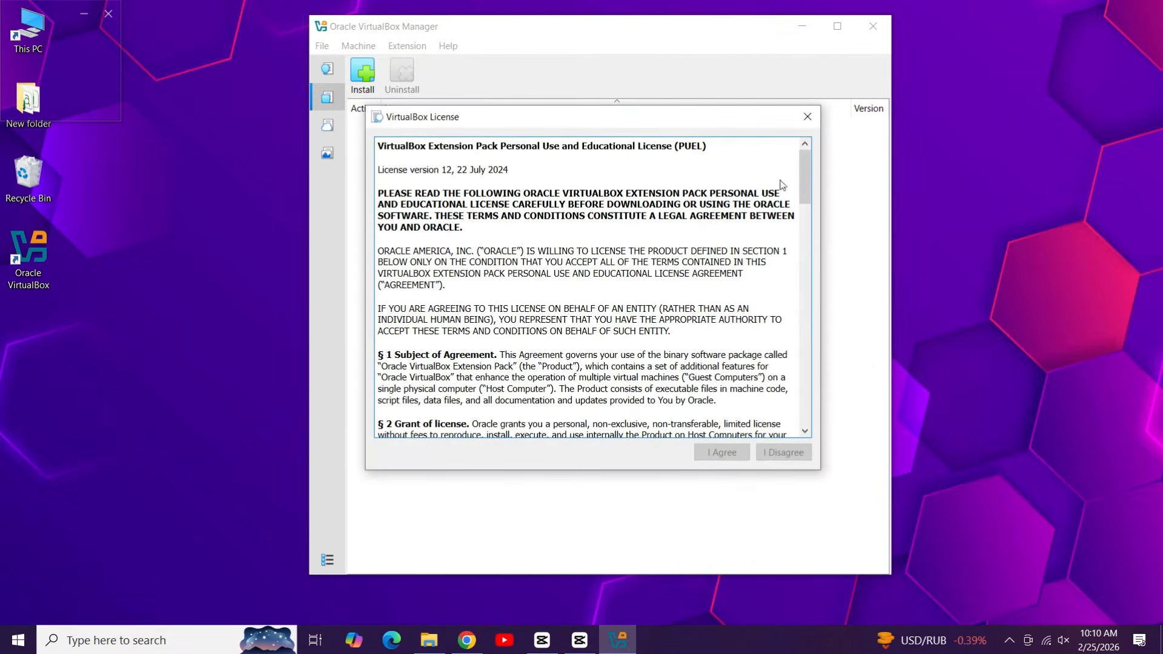
pyautogui.moveTo(804, 200); pyautogui.dragTo(812, 437)
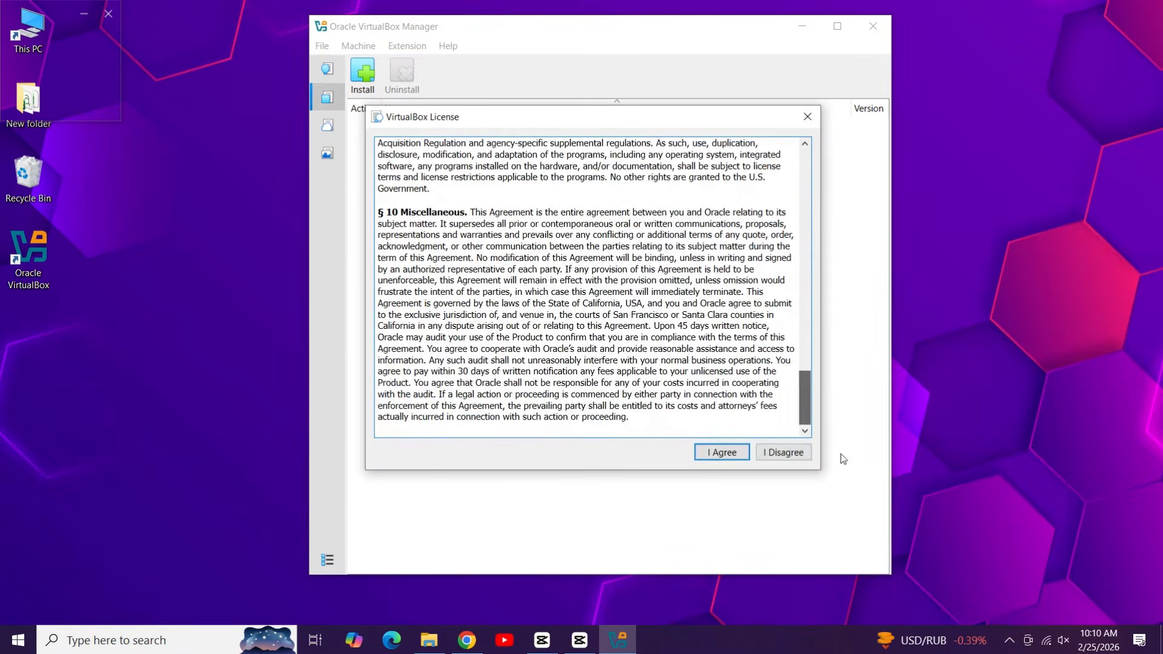
pyautogui.click(736, 453)
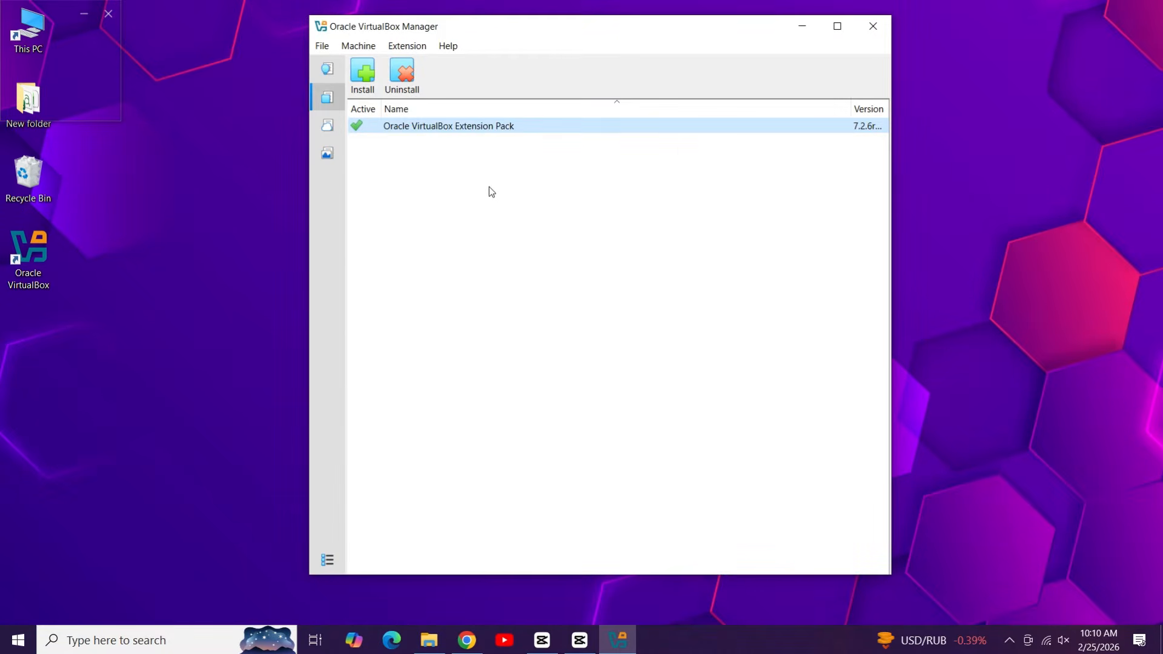
pyautogui.click(328, 70)
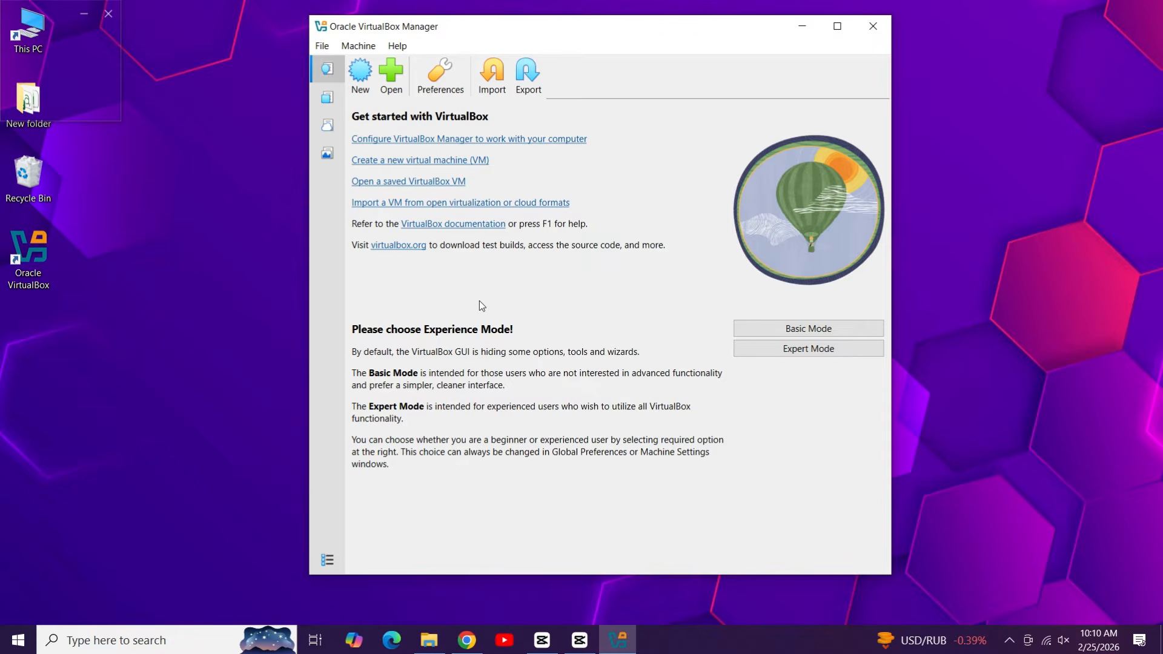
# Step: Search 'windows 11 download' in a new Chrome tab and open Microsoft's Download Windows 11 page
pyautogui.click(467, 640)
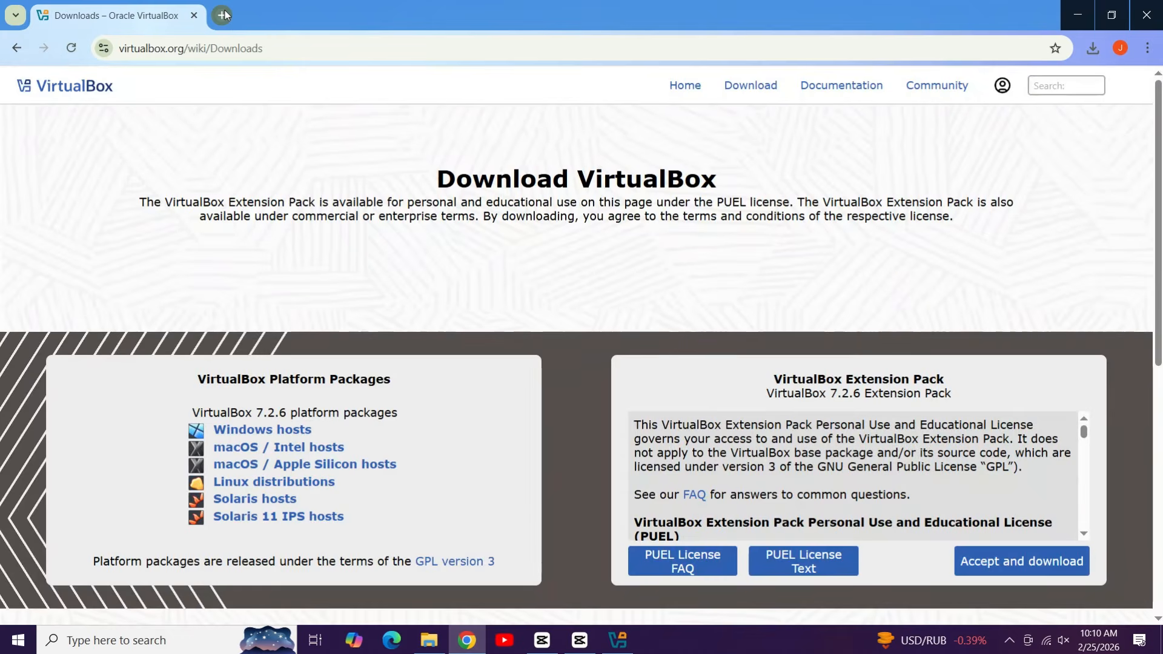
pyautogui.click(223, 14)
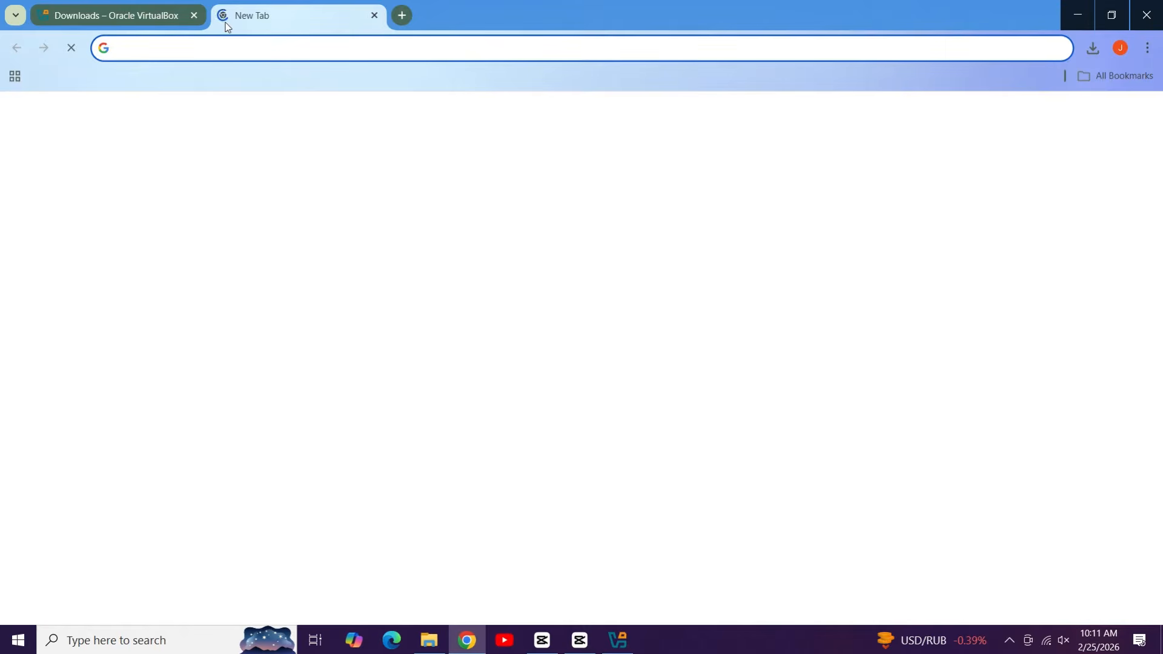
pyautogui.write('w')
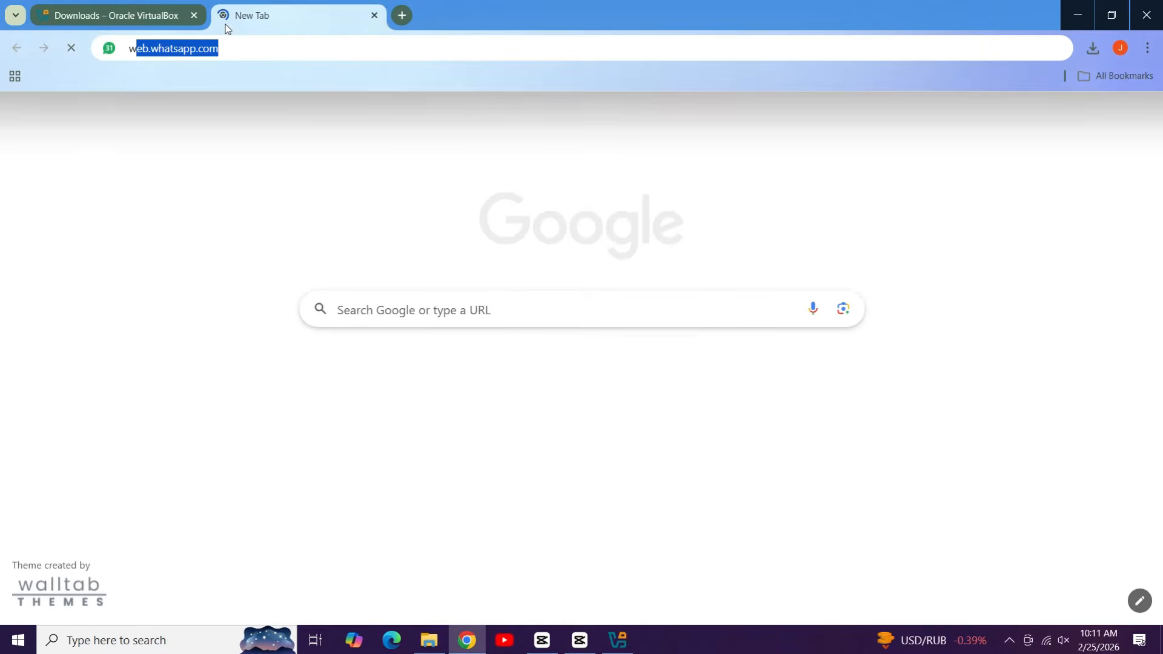
pyautogui.write('indo')
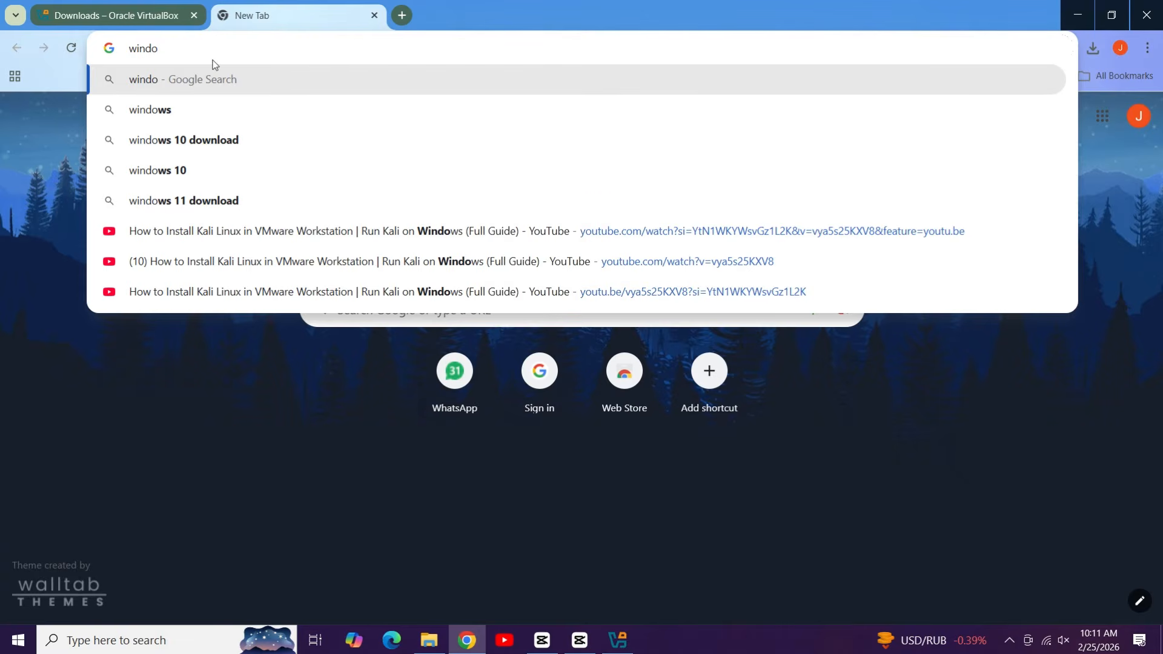
pyautogui.write('ws 11')
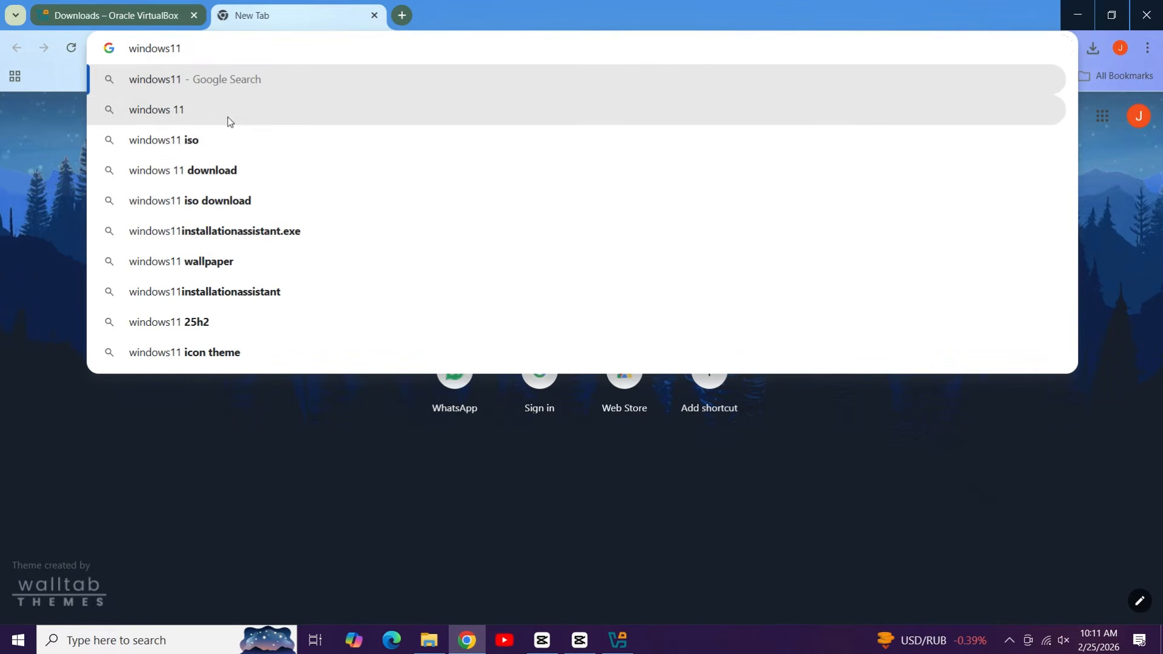
pyautogui.press('Down')
pyautogui.press('Down')
pyautogui.press('Down')
pyautogui.press('Return')
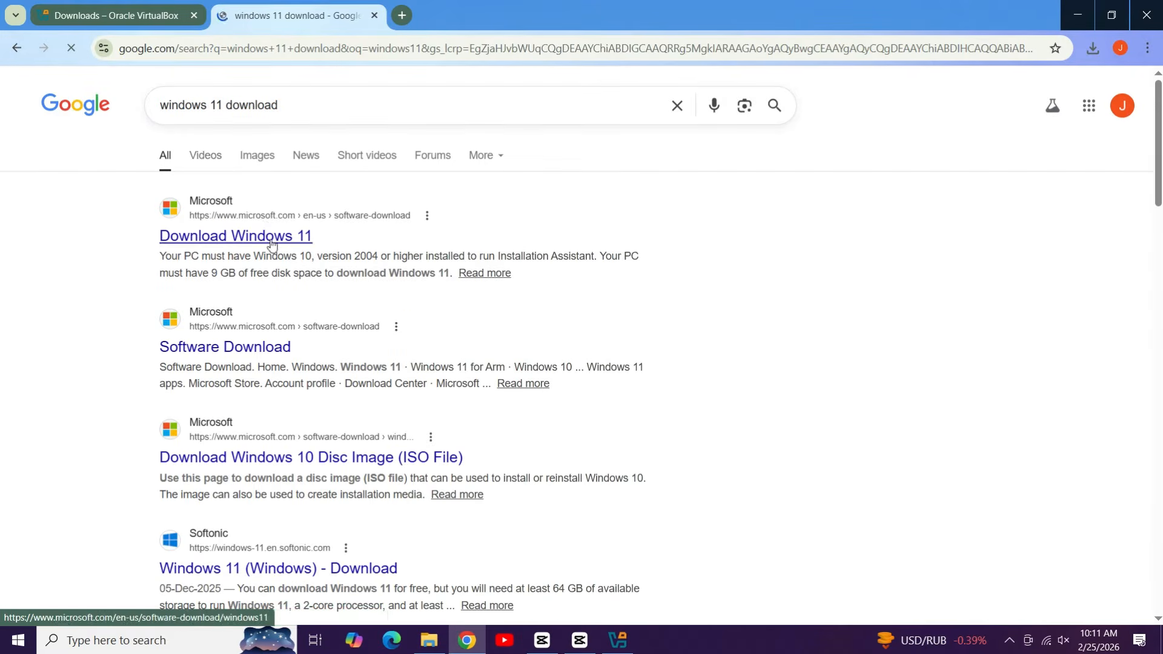
pyautogui.click(253, 237)
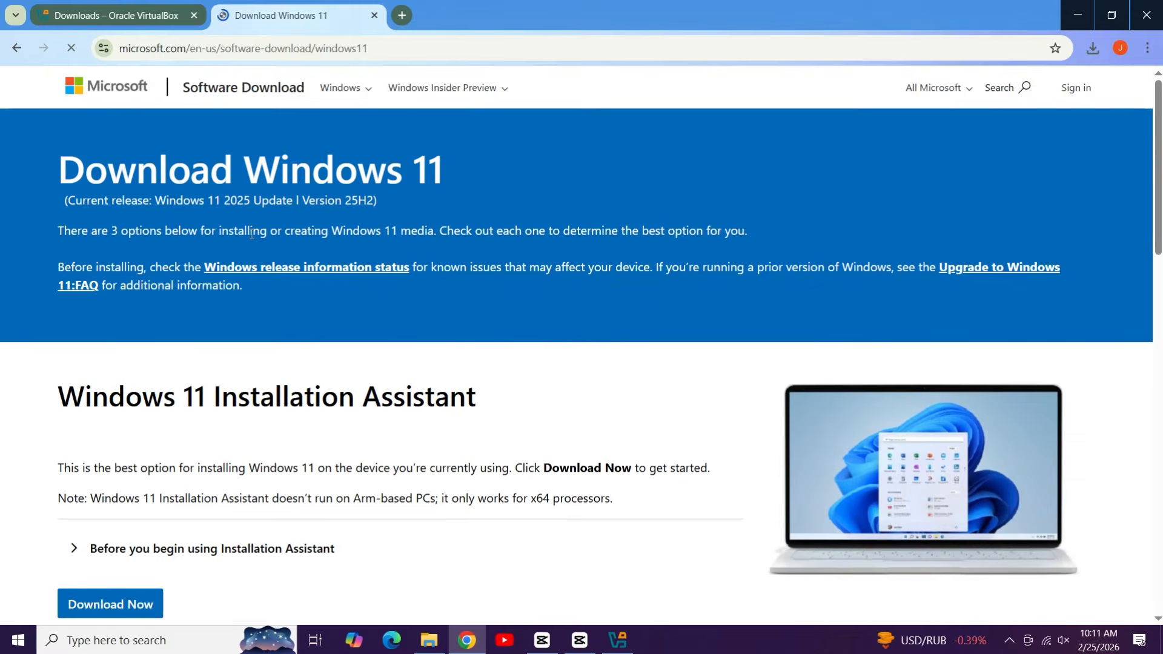
pyautogui.scroll(-15, 176, 351)
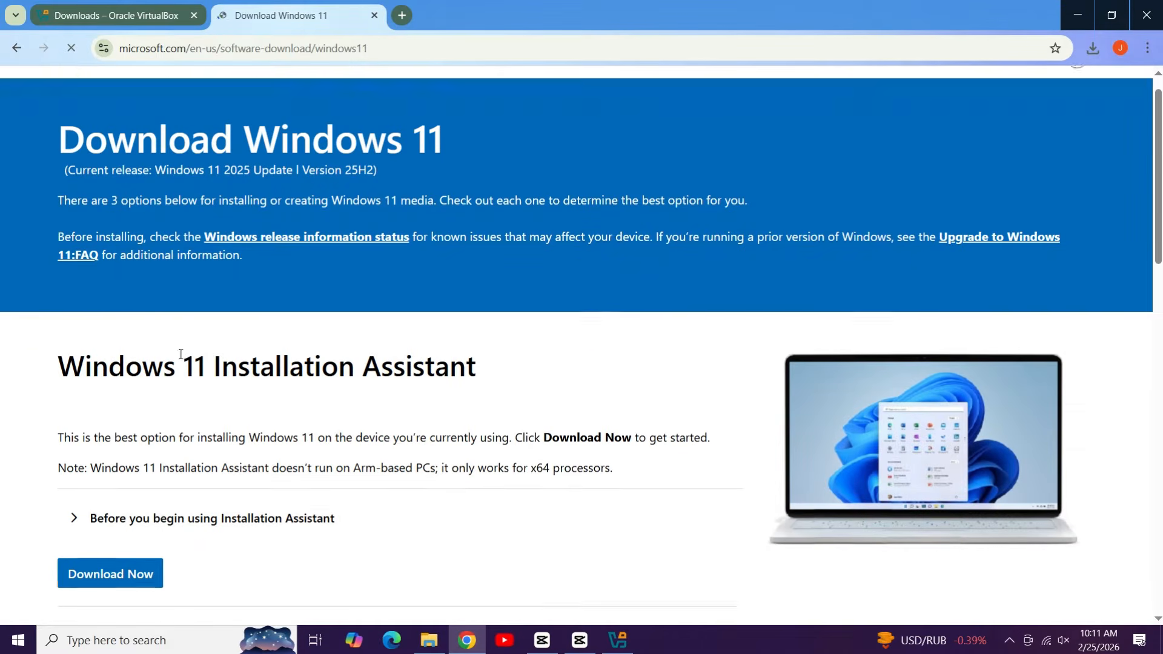
pyautogui.scroll(2, 209, 327)
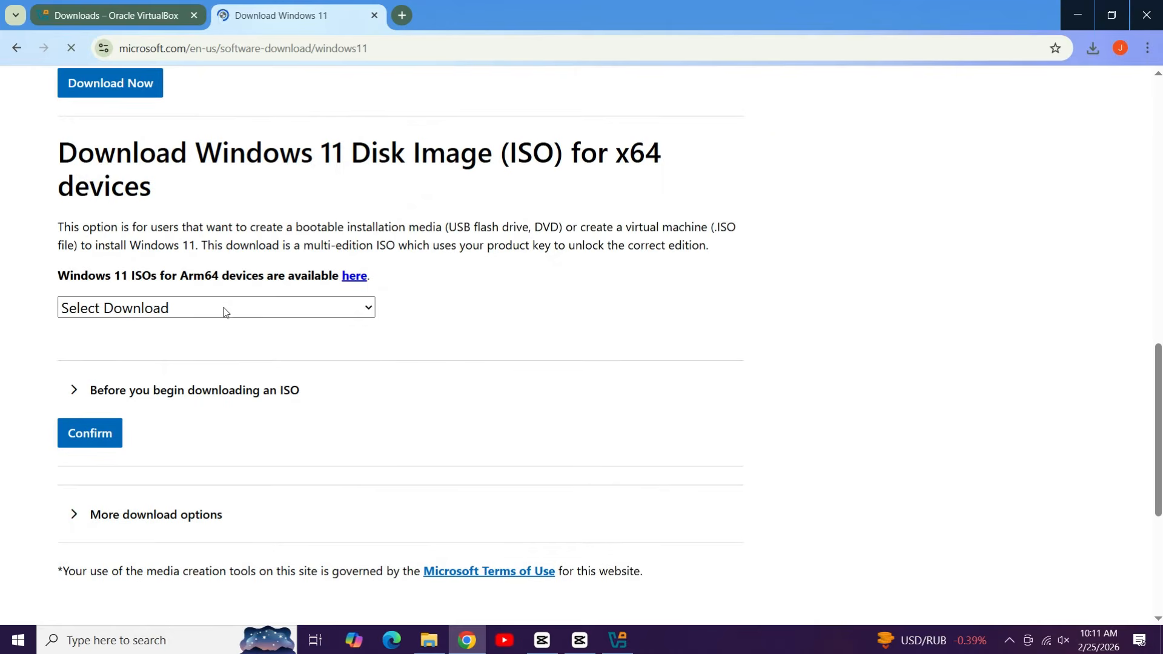
# Step: Choose the Windows 11 multi-edition ISO for x64 and English (United States) as the language
pyautogui.click(270, 308)
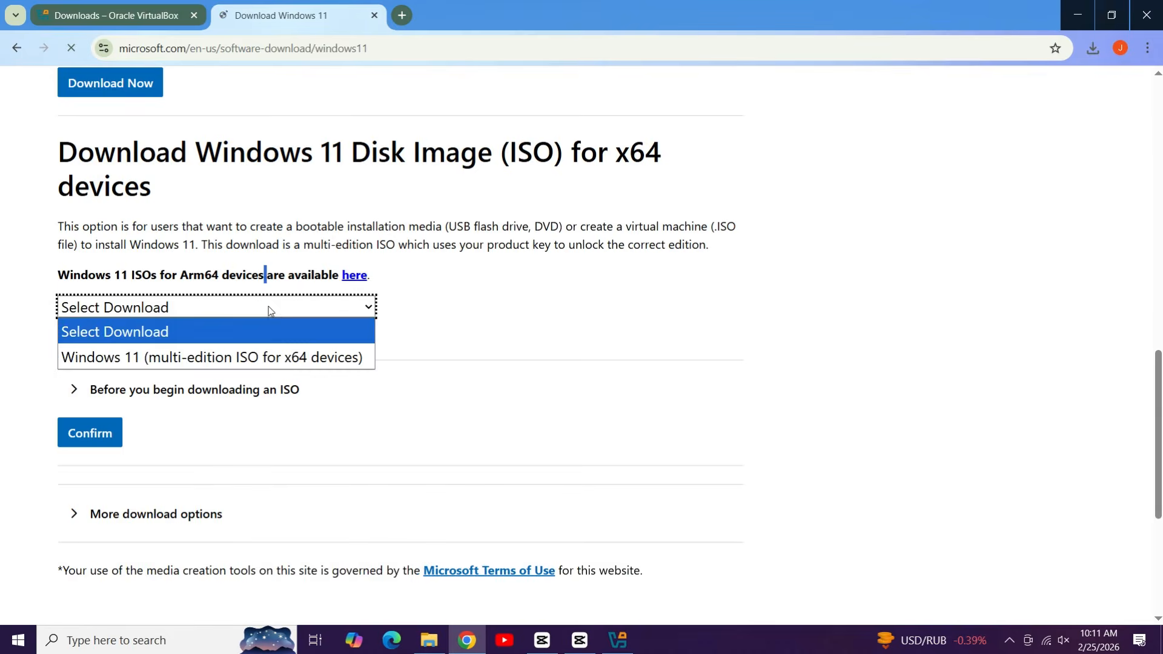
pyautogui.click(287, 362)
pyautogui.click(106, 437)
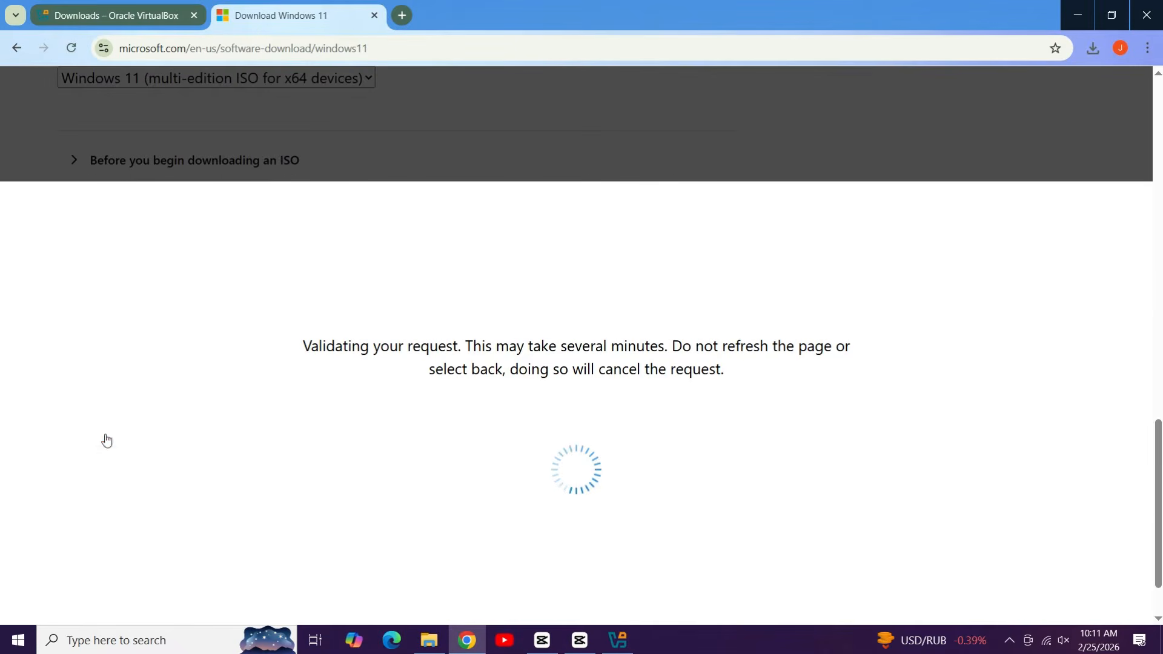
pyautogui.click(156, 368)
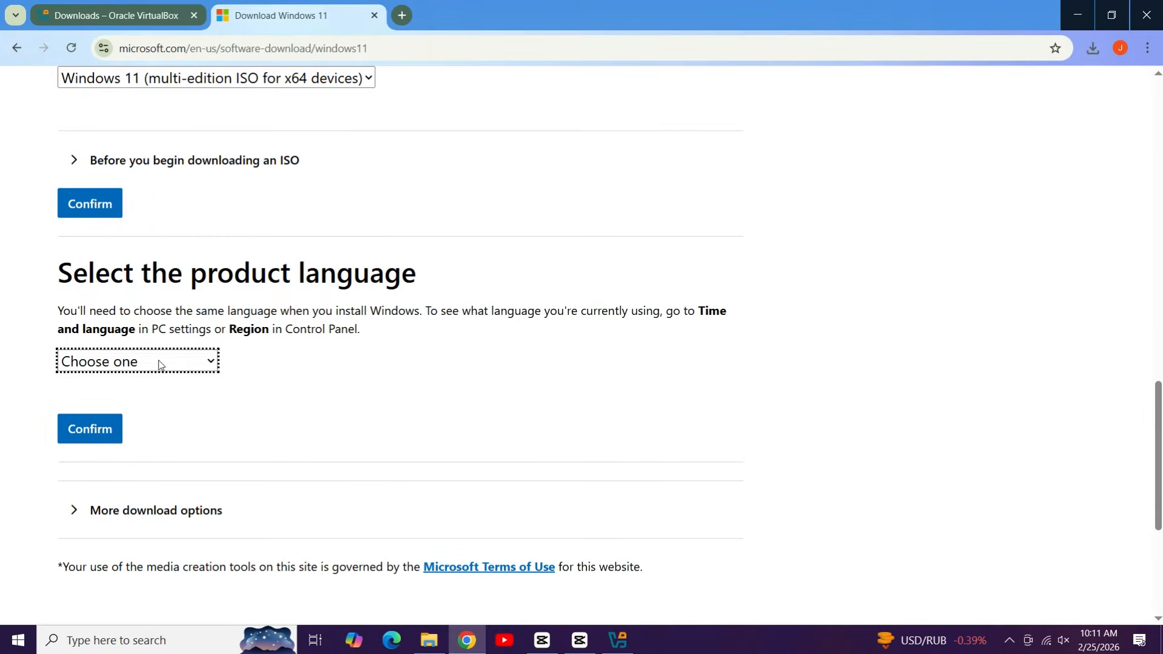
pyautogui.click(159, 365)
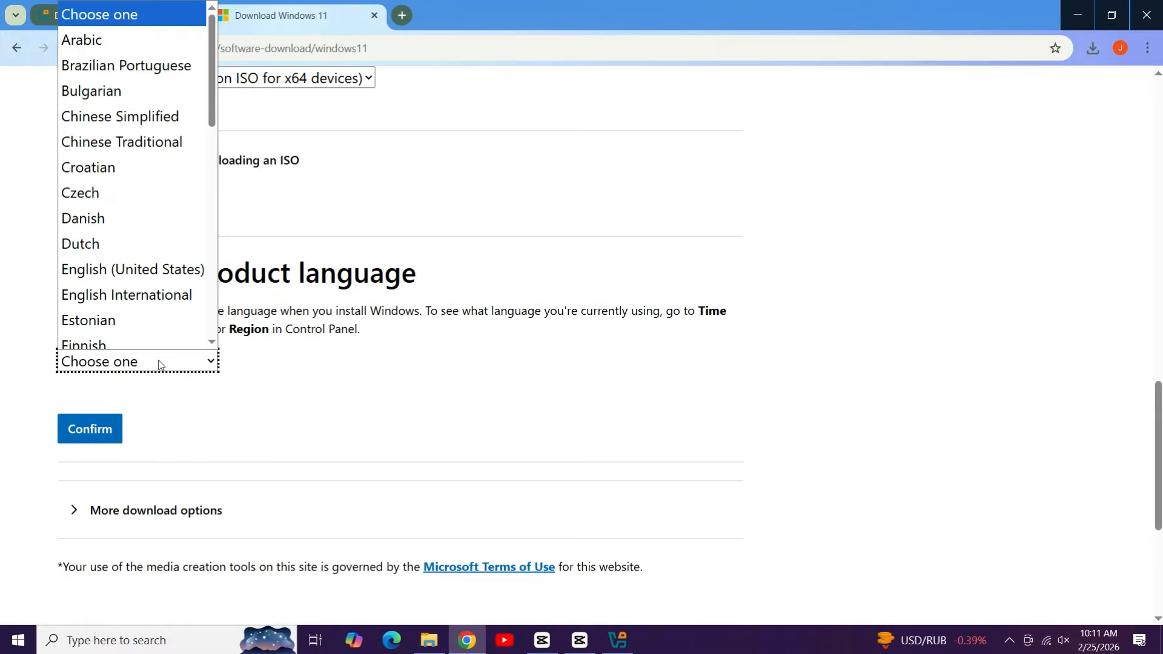
pyautogui.click(190, 265)
pyautogui.click(111, 434)
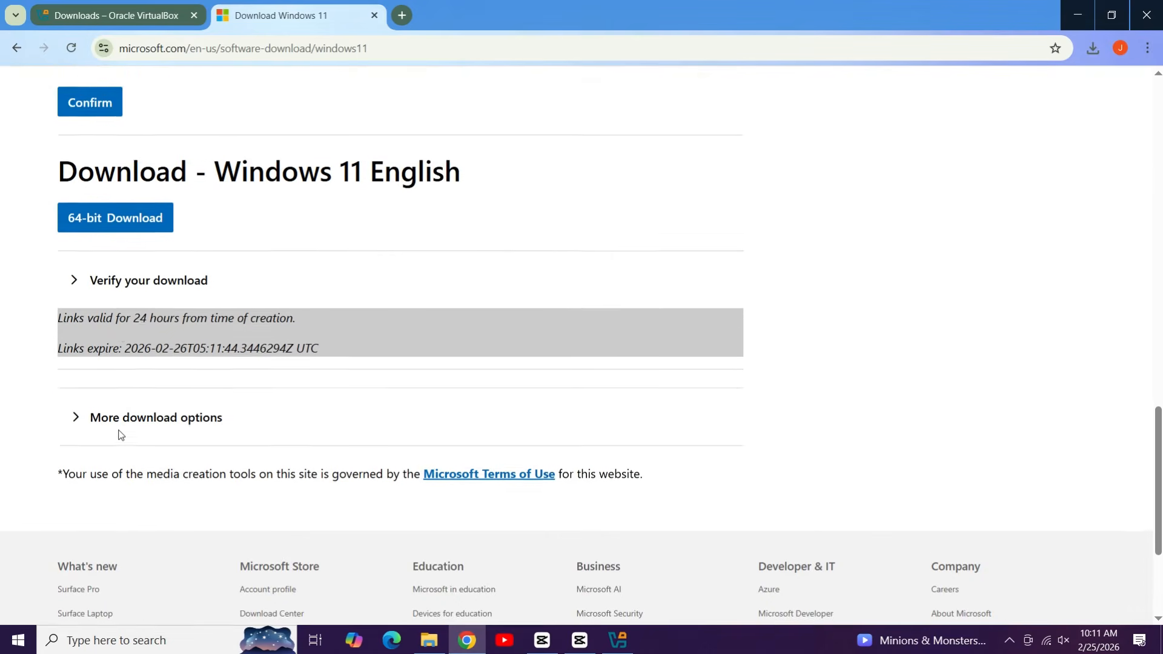
# Step: Start the 64-bit Windows 11 ISO download, pause it, and minimize Chrome
pyautogui.scroll(-1, 121, 434)
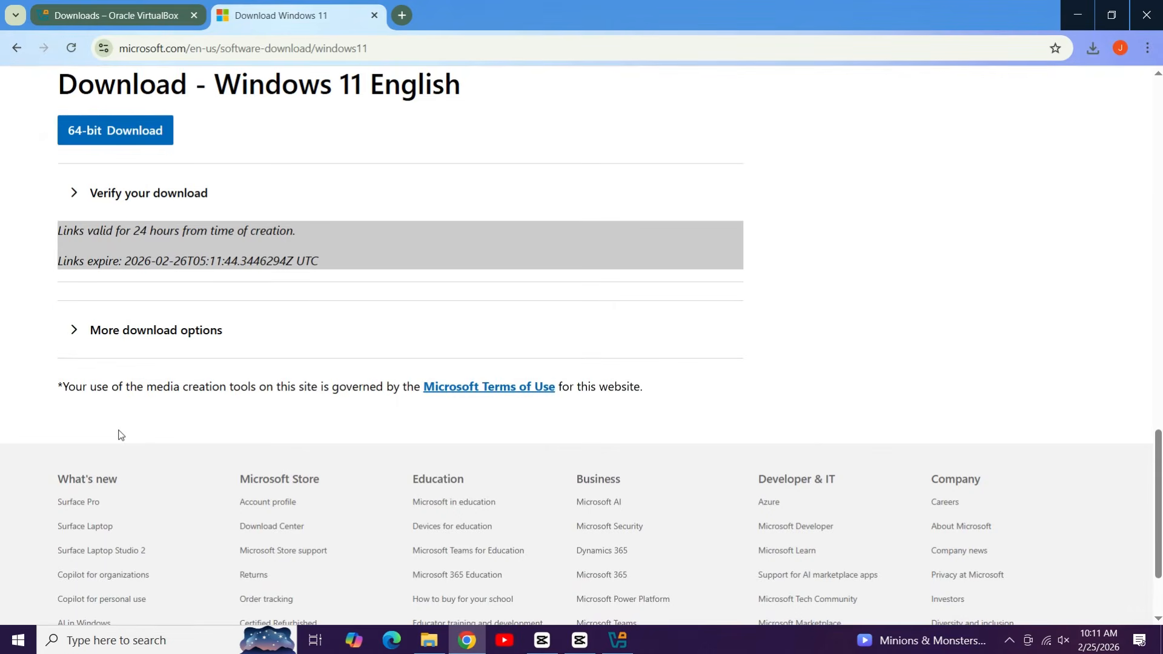
pyautogui.click(108, 138)
pyautogui.click(1092, 50)
pyautogui.click(1058, 114)
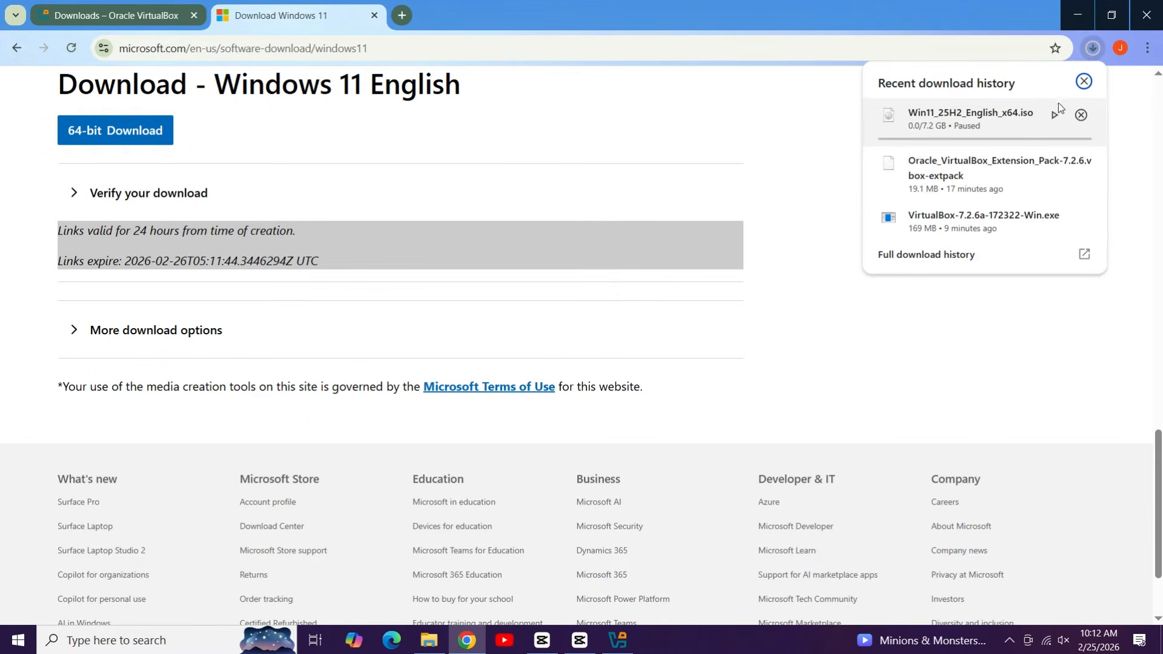
pyautogui.click(1077, 15)
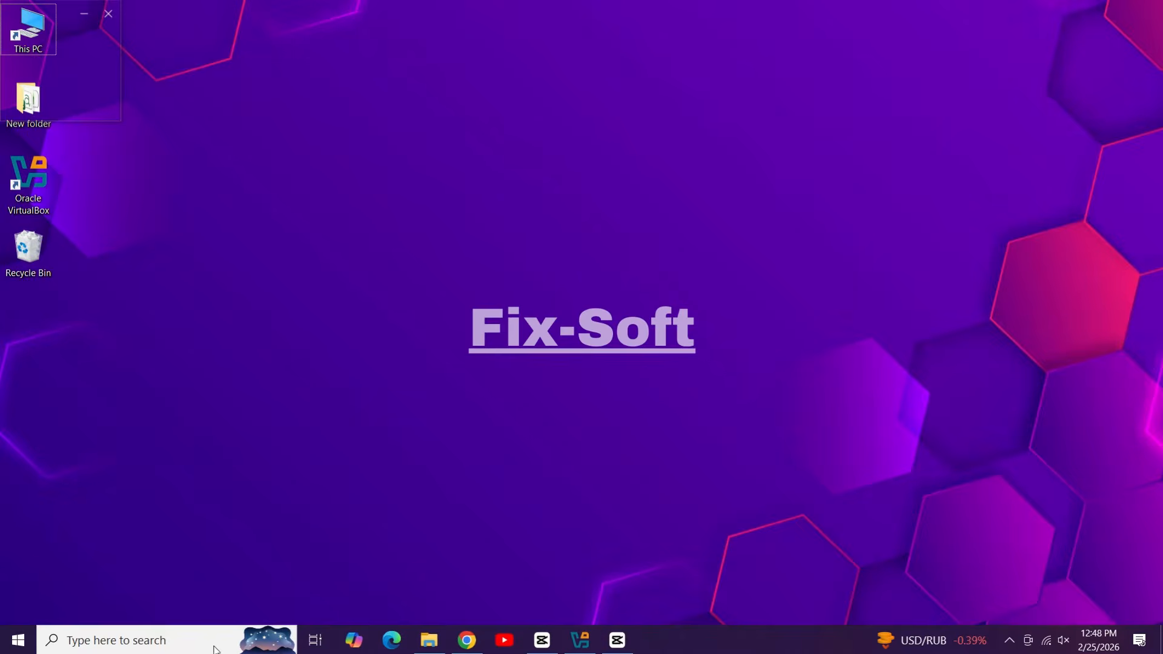
# Step: Search 'powersh' and run Windows PowerShell as administrator, approving the UAC prompt
pyautogui.click(214, 644)
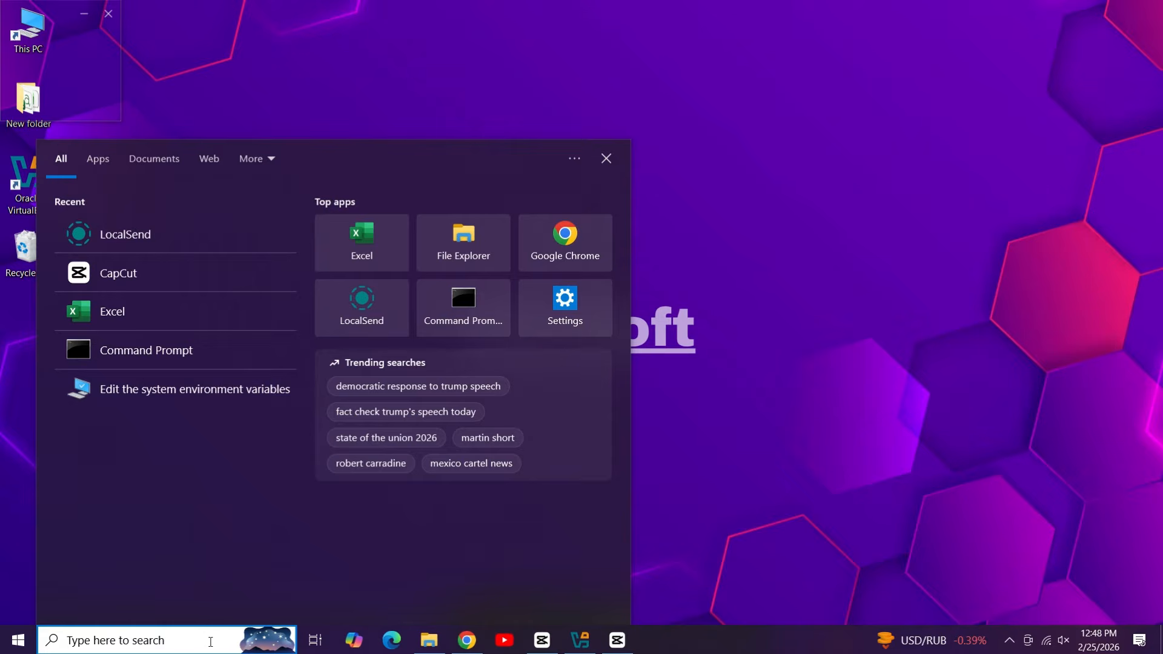
pyautogui.write('power')
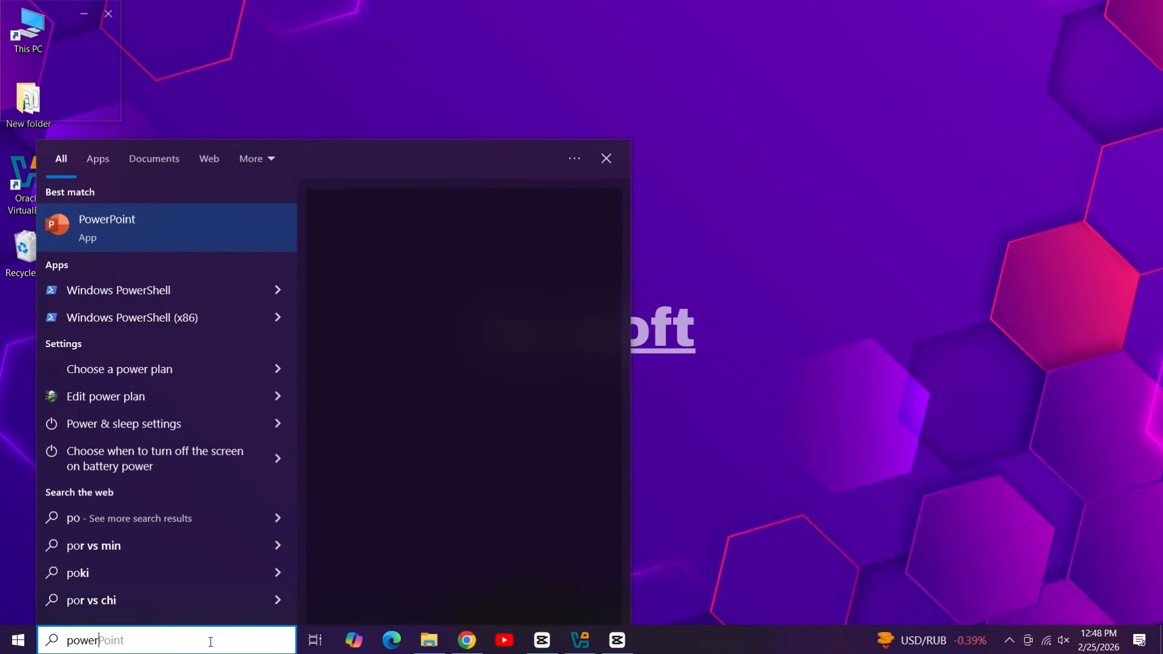
pyautogui.write('sh')
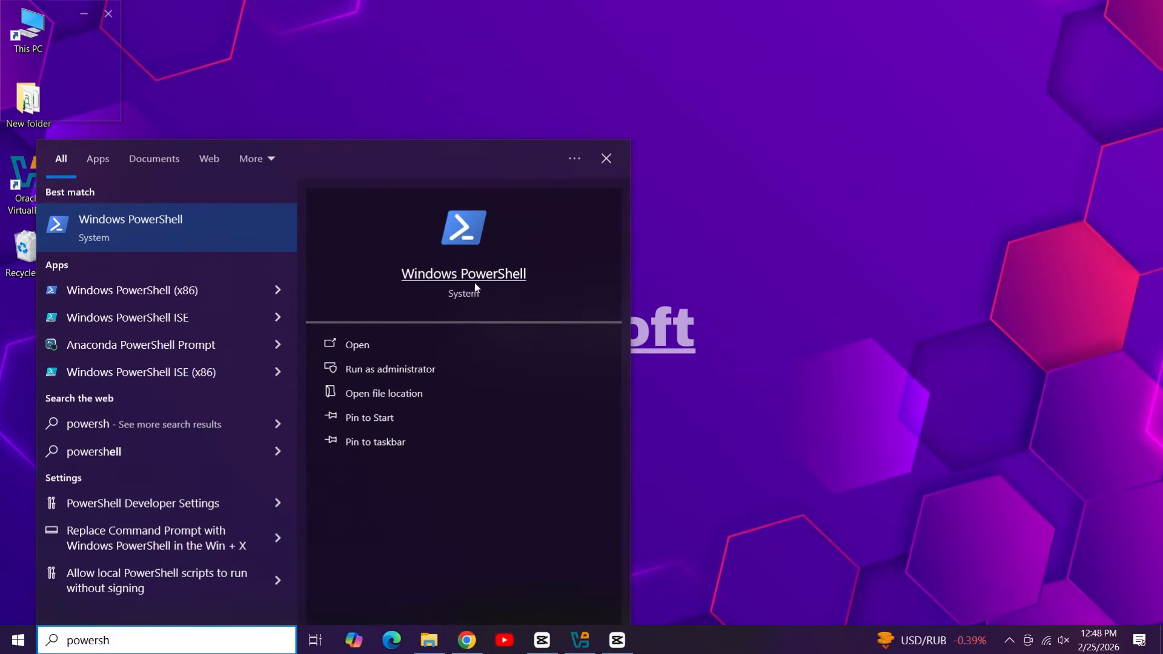
pyautogui.rightClick(443, 278)
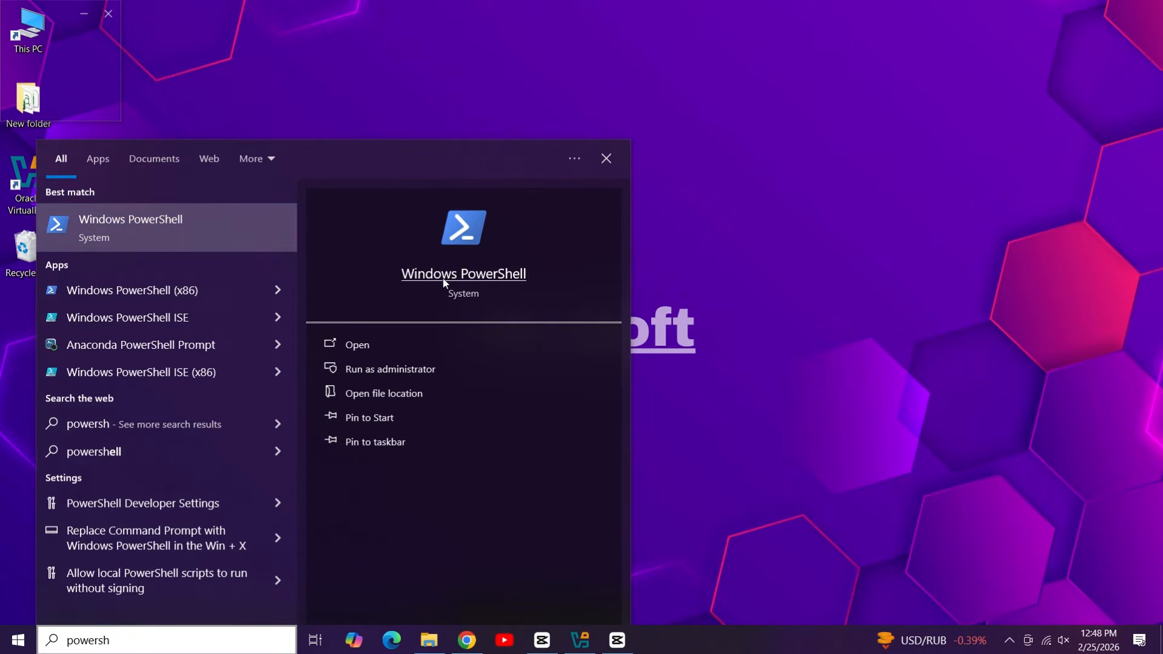
pyautogui.click(519, 293)
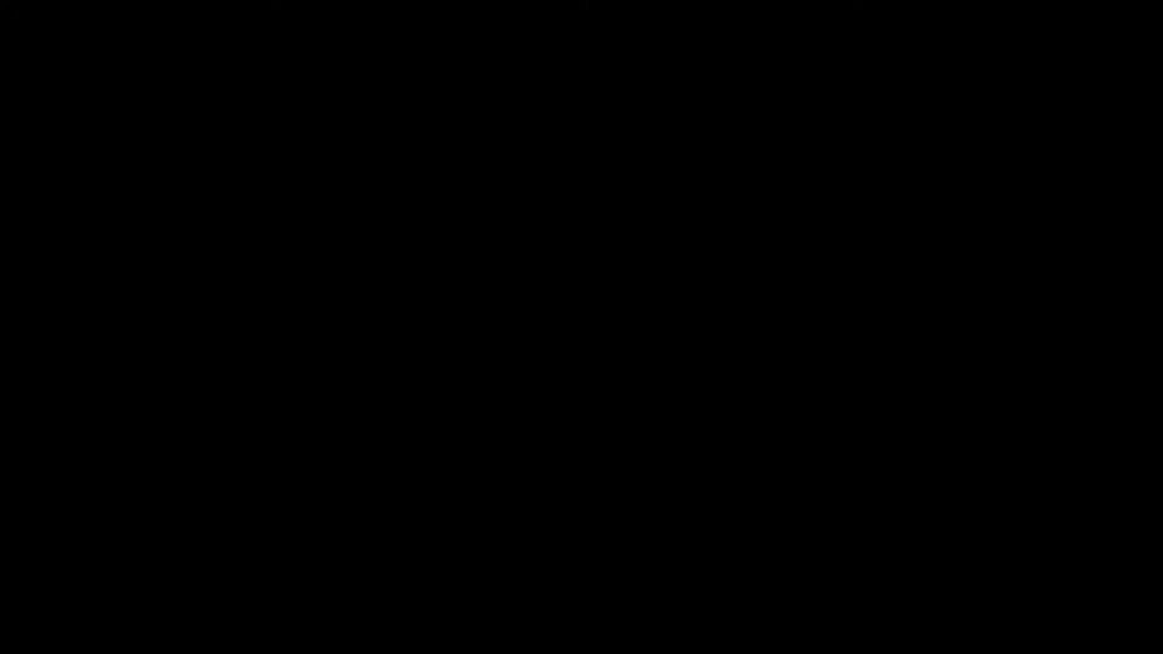
pyautogui.click(521, 411)
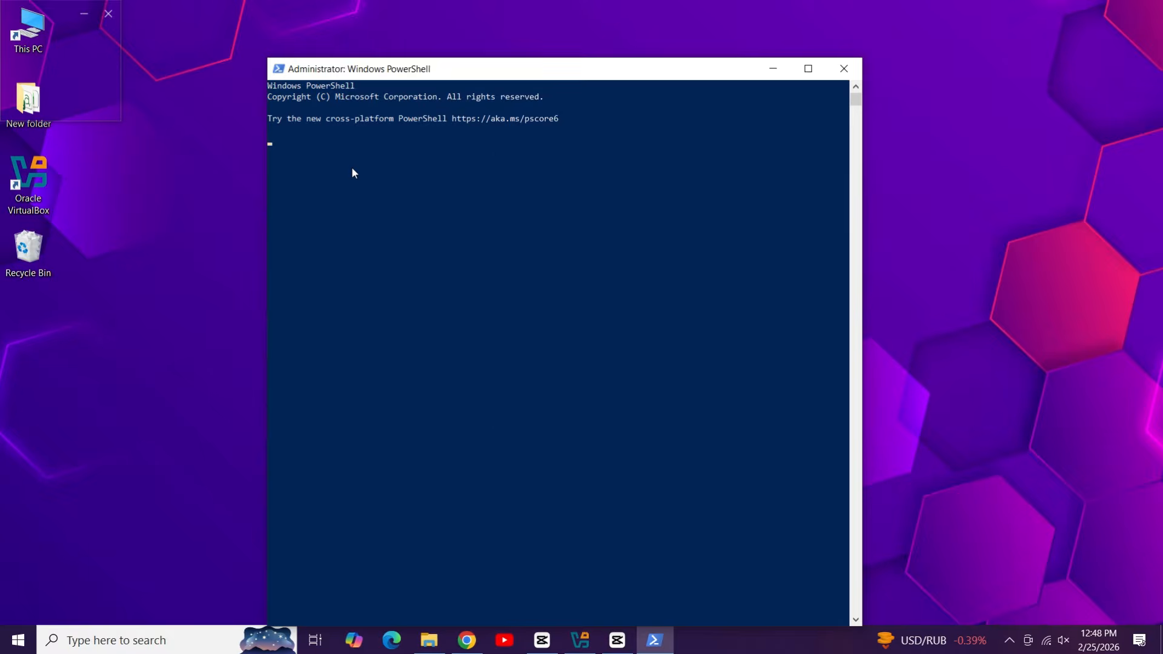
# Step: Paste and run Disable-WindowsOptionalFeature -Online -FeatureName Microsoft-Hyper-V-Hypervisor from clipboard history, then close PowerShell
pyautogui.press('super+v')
pyautogui.press('Return')
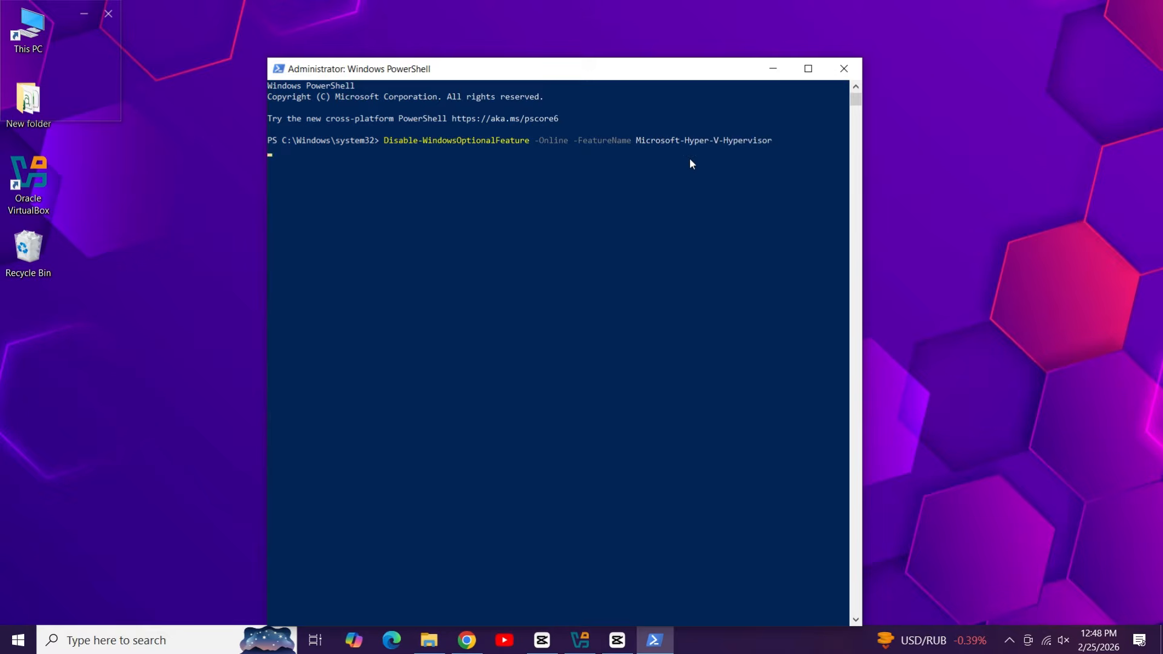
pyautogui.press('Return')
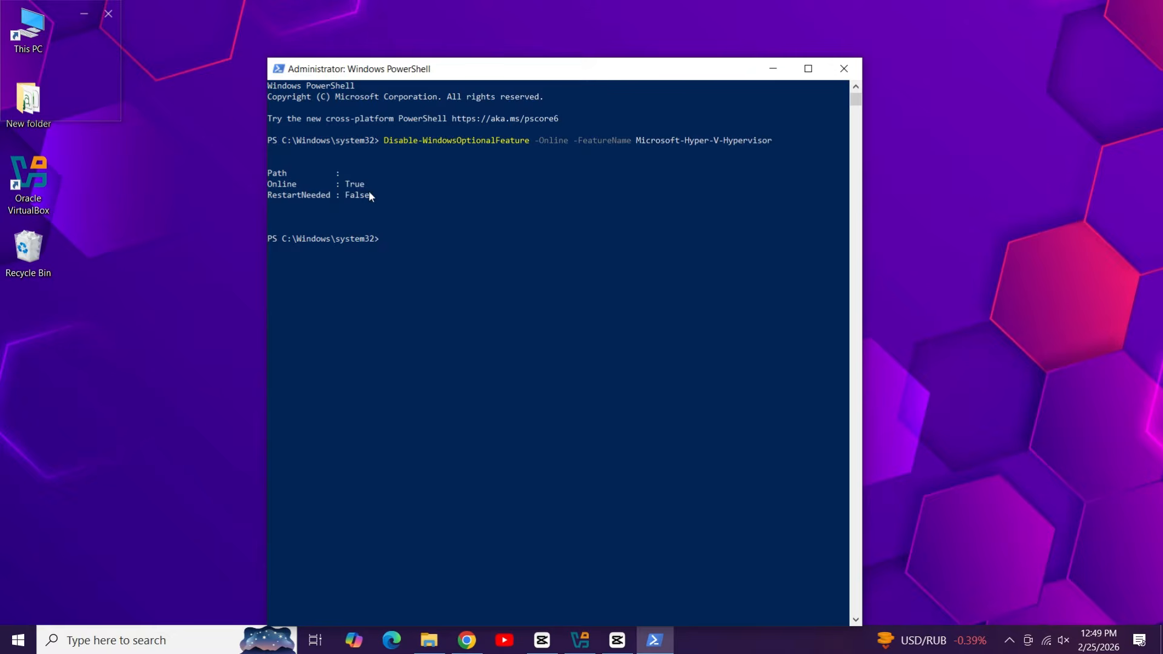
pyautogui.click(849, 77)
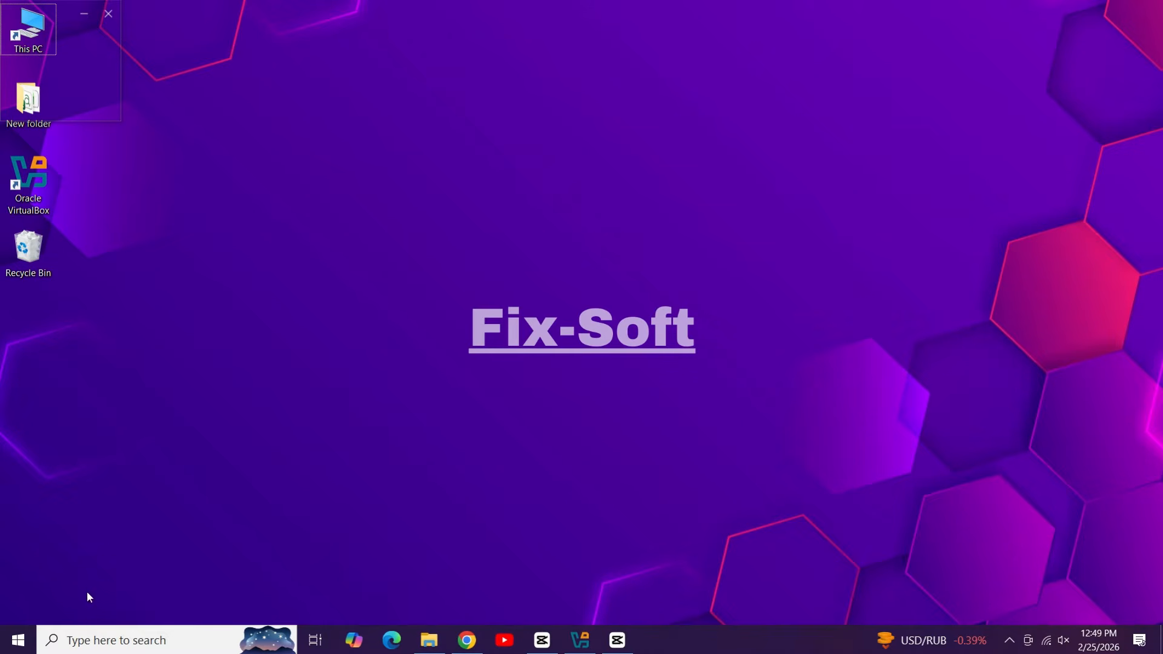
# Step: Open Task Manager from the Start right-click menu, maximize it in full details view, and show Performance
pyautogui.rightClick(19, 639)
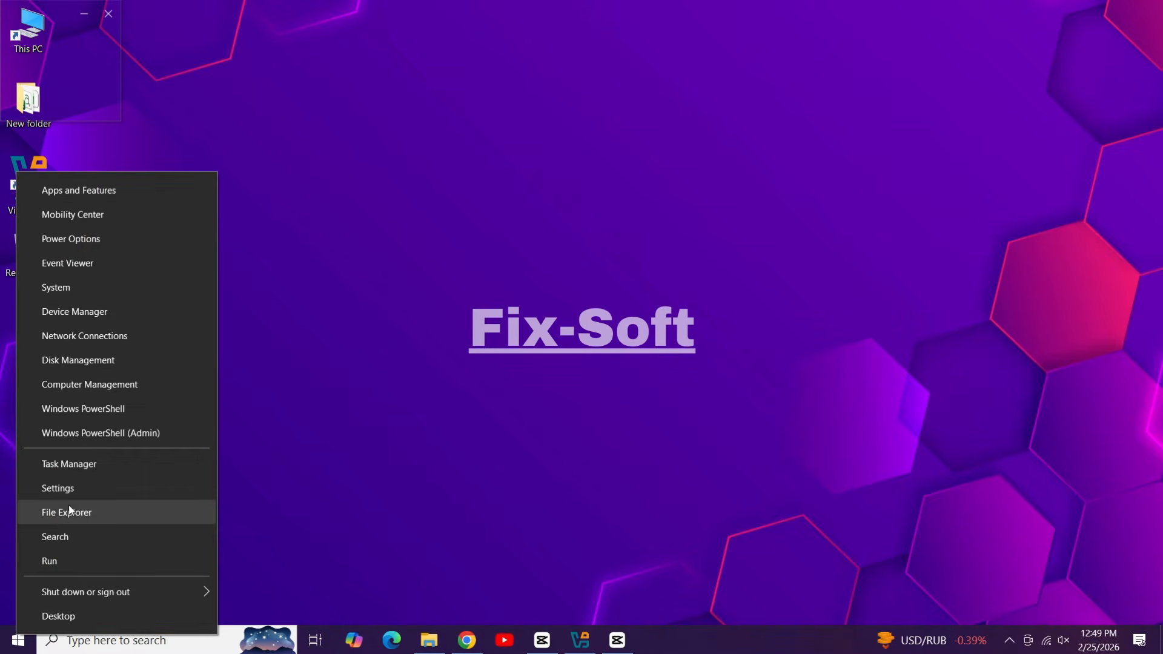
pyautogui.click(100, 467)
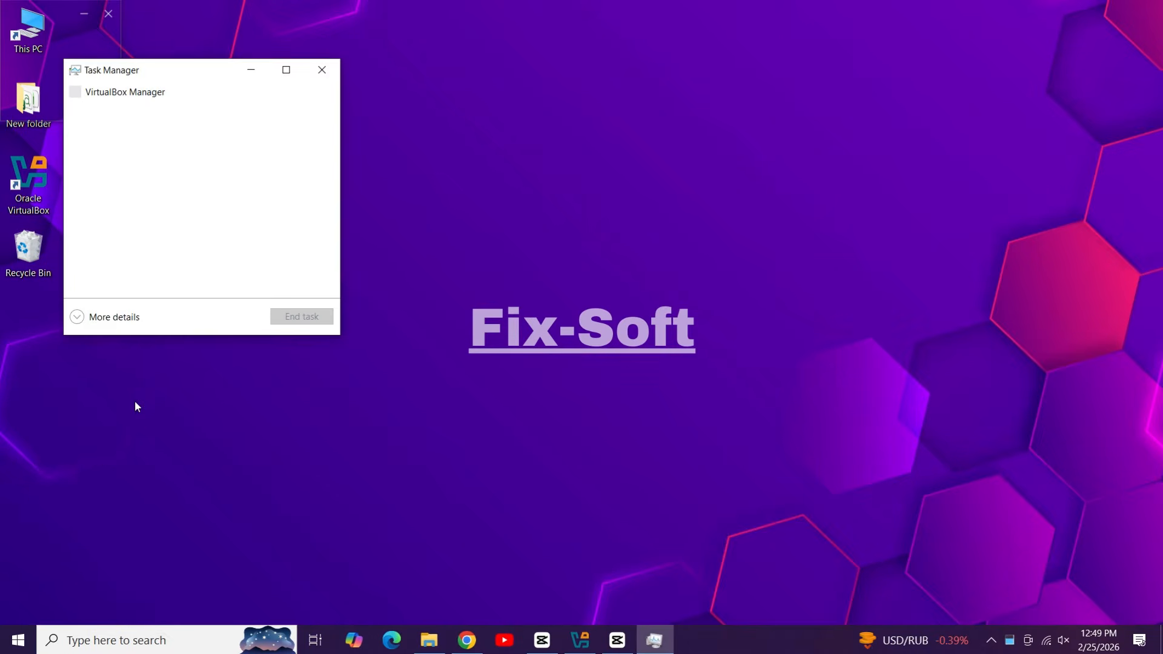
pyautogui.click(286, 70)
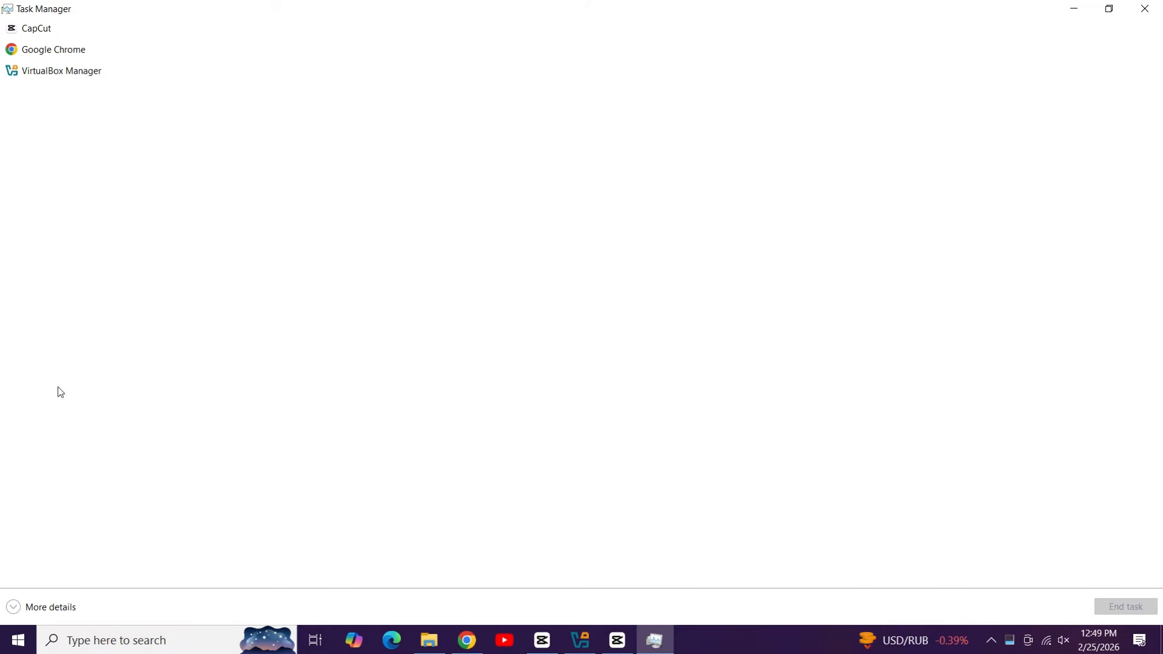
pyautogui.click(20, 608)
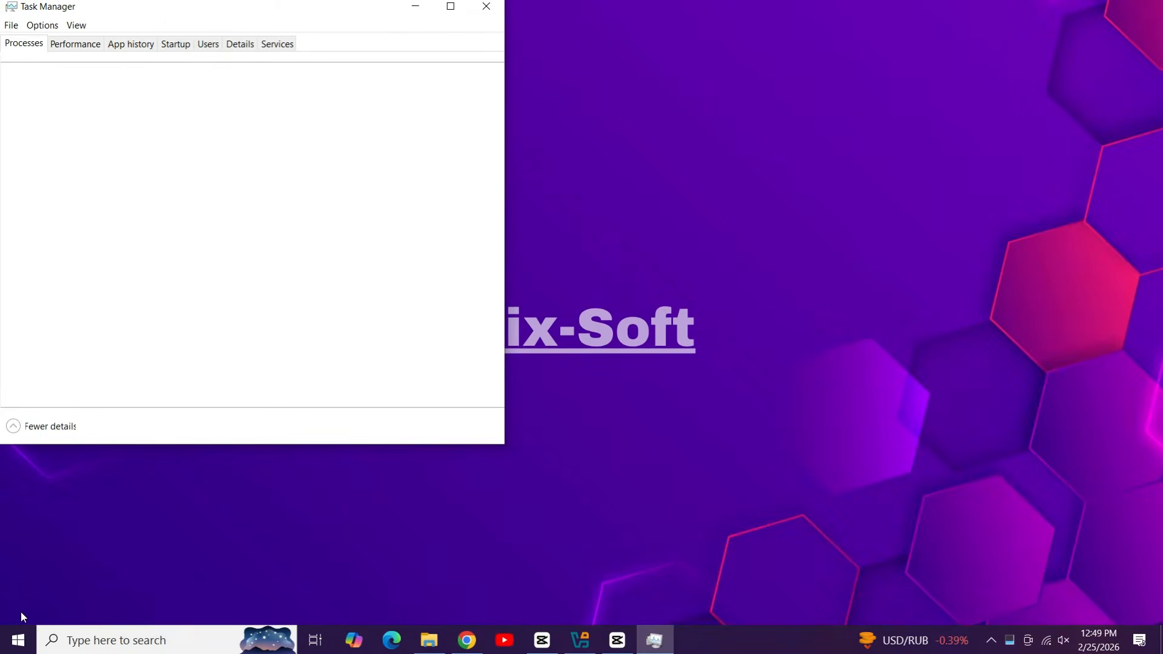
pyautogui.click(74, 46)
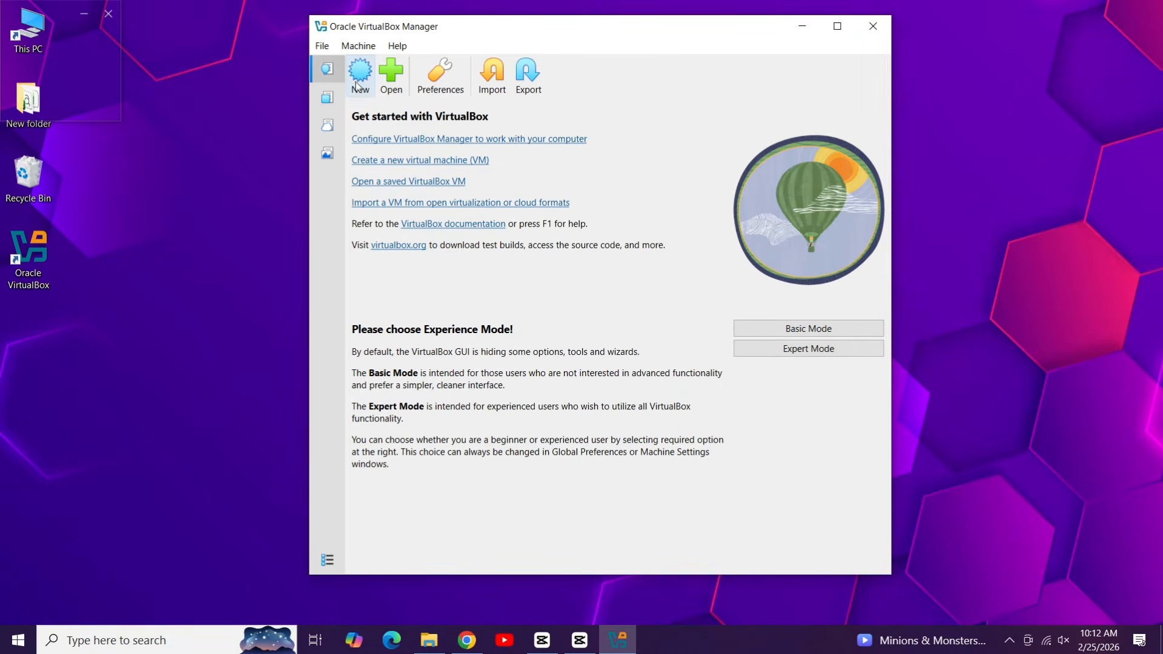
# Step: Start a new virtual machine named Win11 with Microsoft Windows, Windows 11 (64-bit) as its guest OS
pyautogui.click(356, 71)
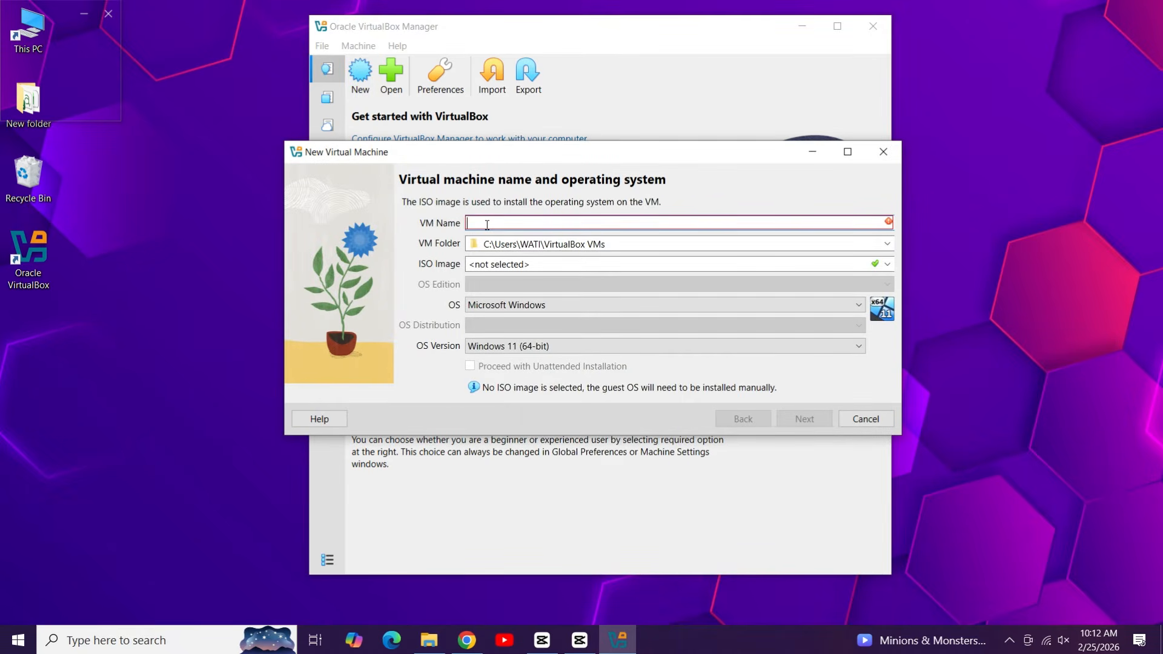
pyautogui.write('Win11')
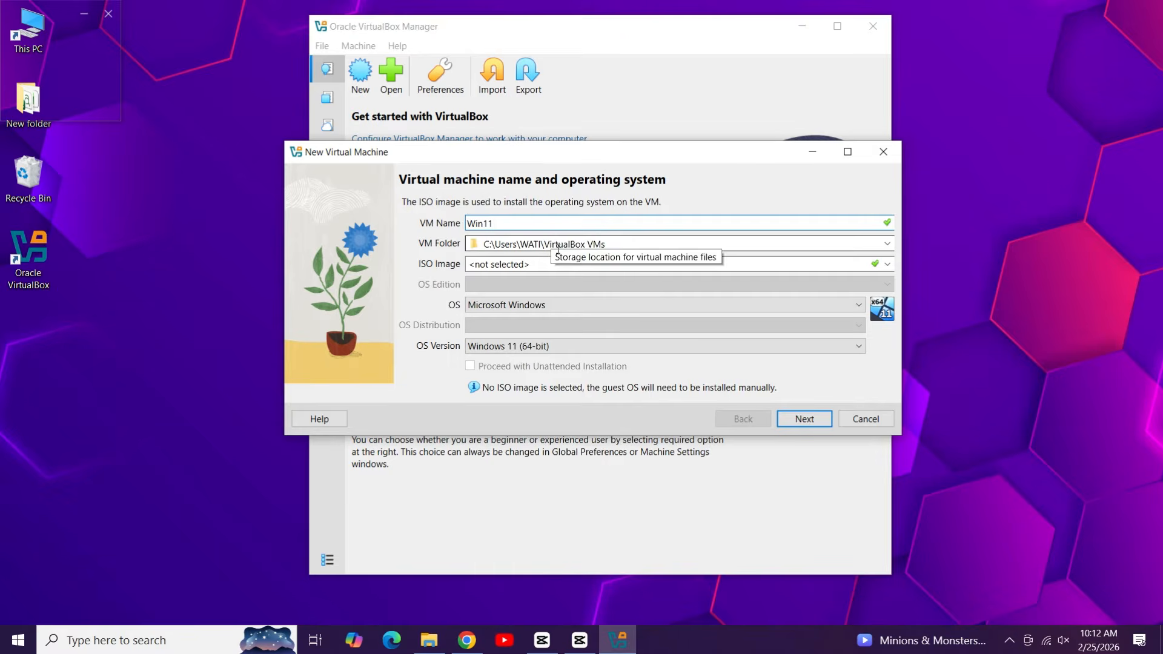
pyautogui.click(517, 305)
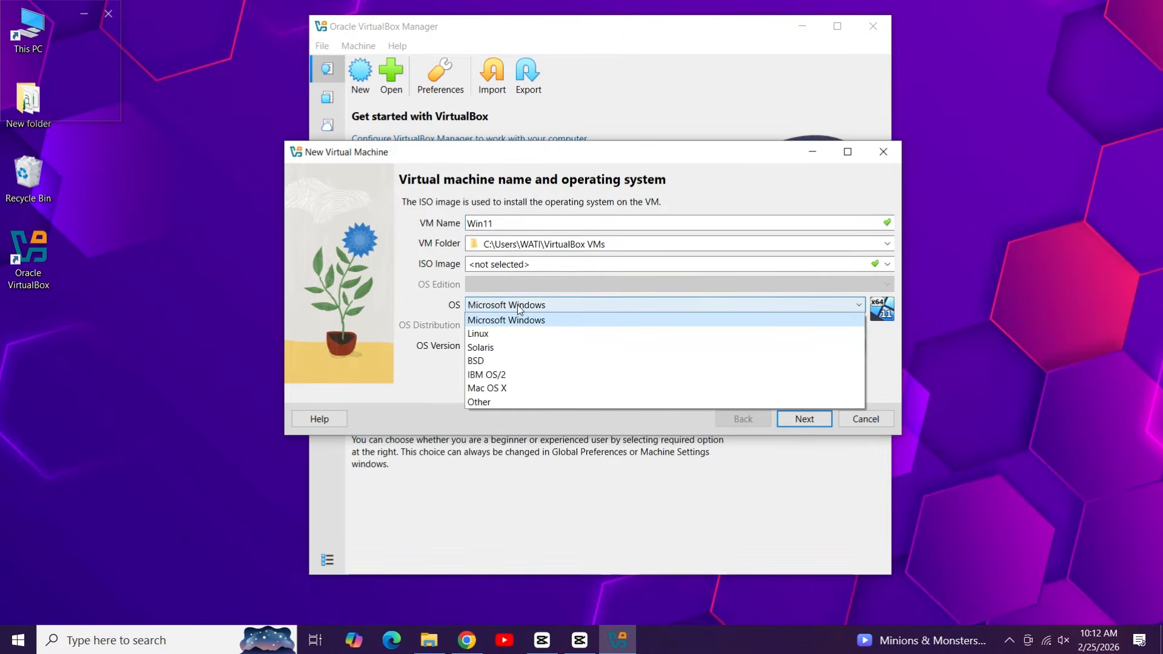
pyautogui.click(516, 322)
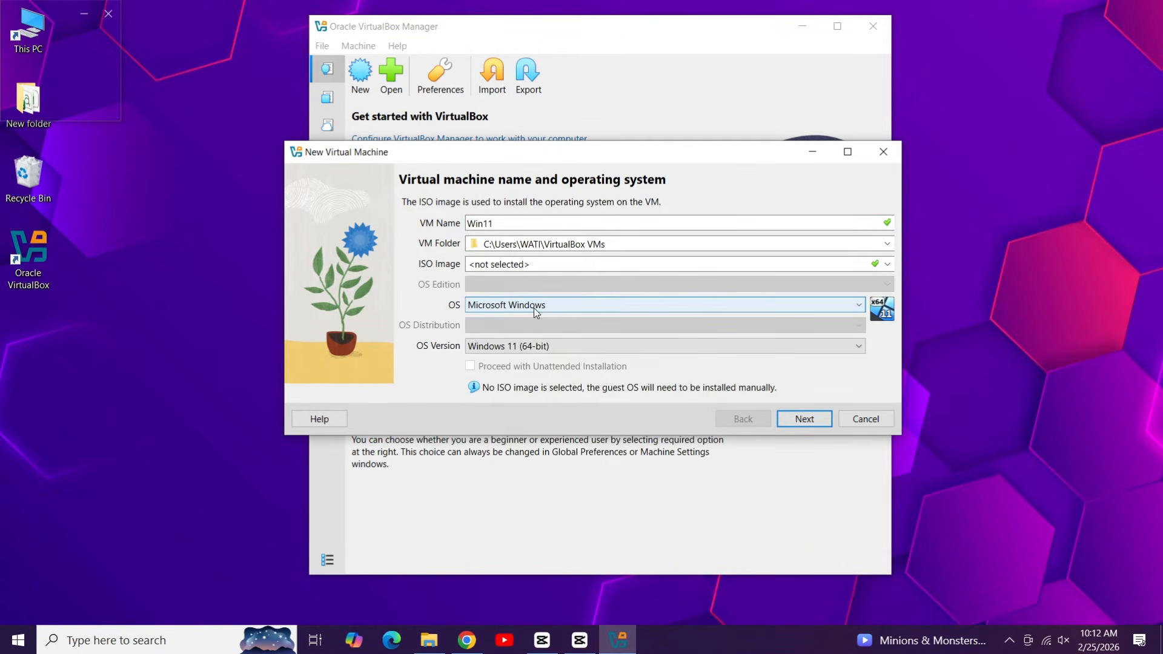
pyautogui.click(545, 345)
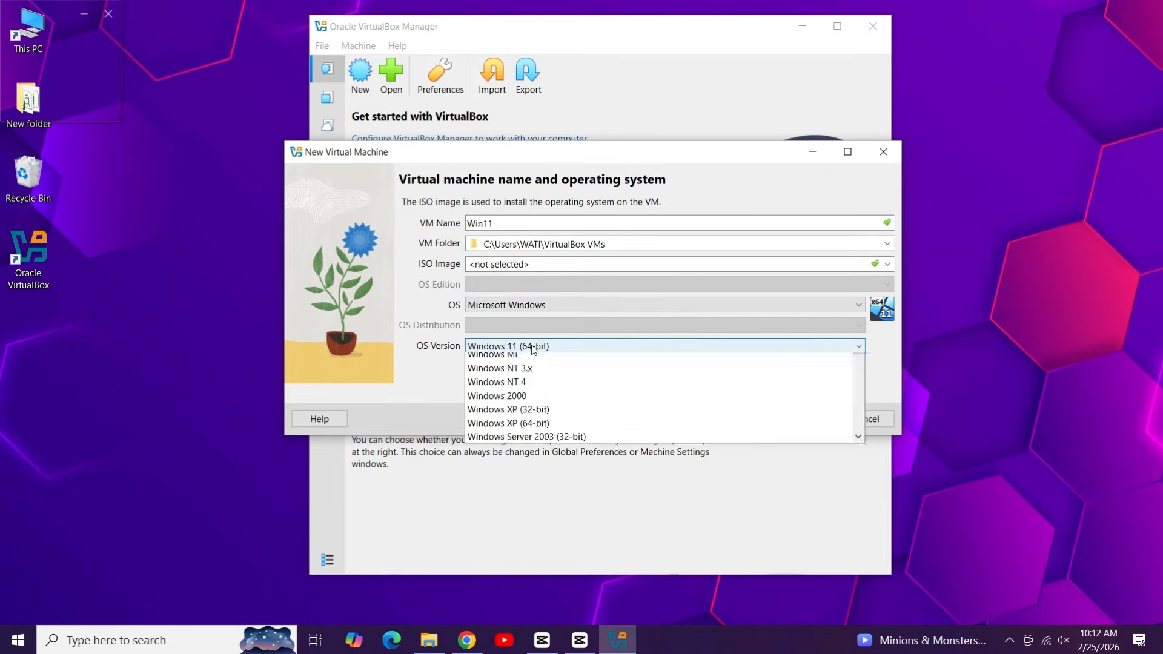
pyautogui.click(559, 484)
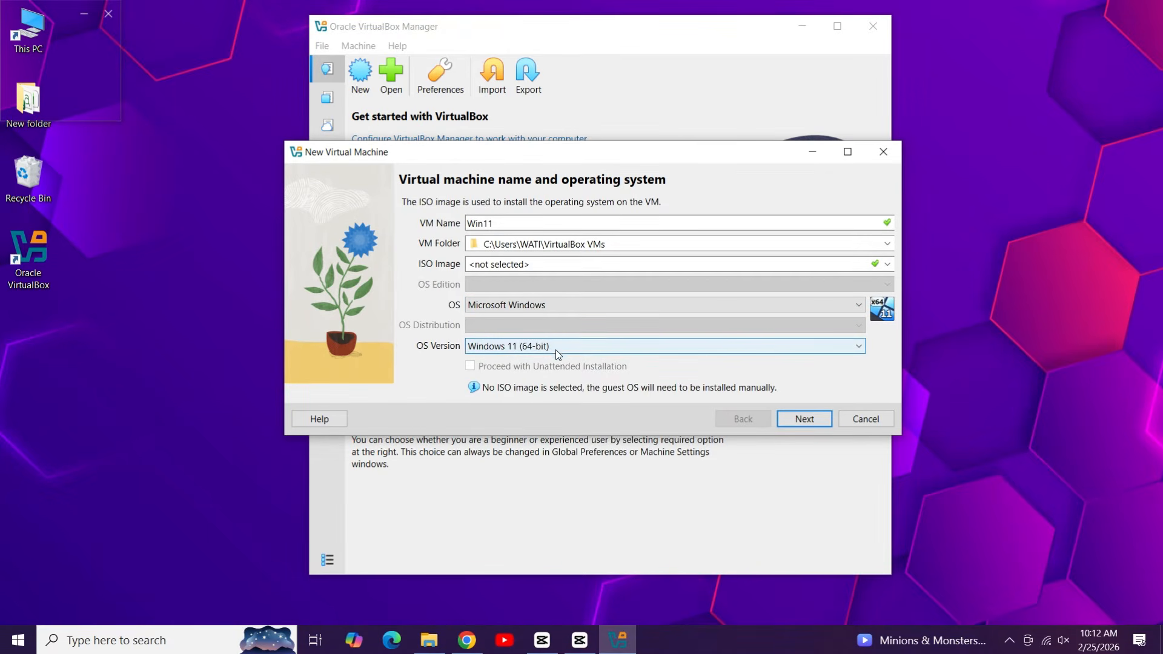
# Step: Raise the CPU count from 2 to 4 and finish creating Win11 with 4096 MB memory and 80 GB disk
pyautogui.click(794, 425)
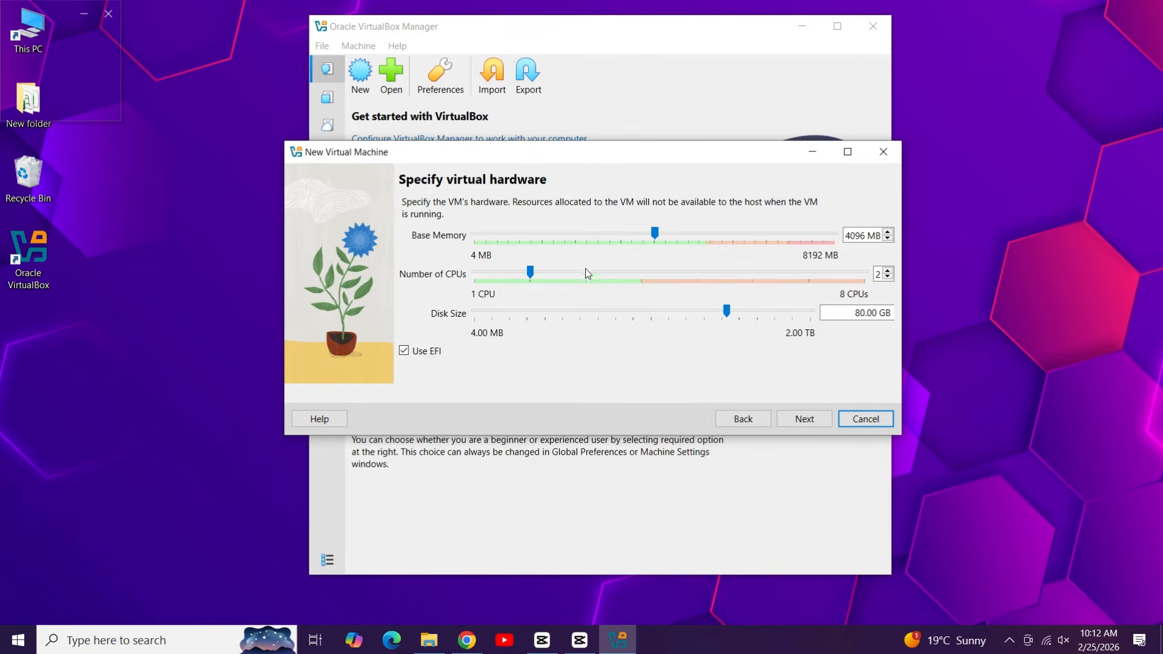
pyautogui.click(531, 272)
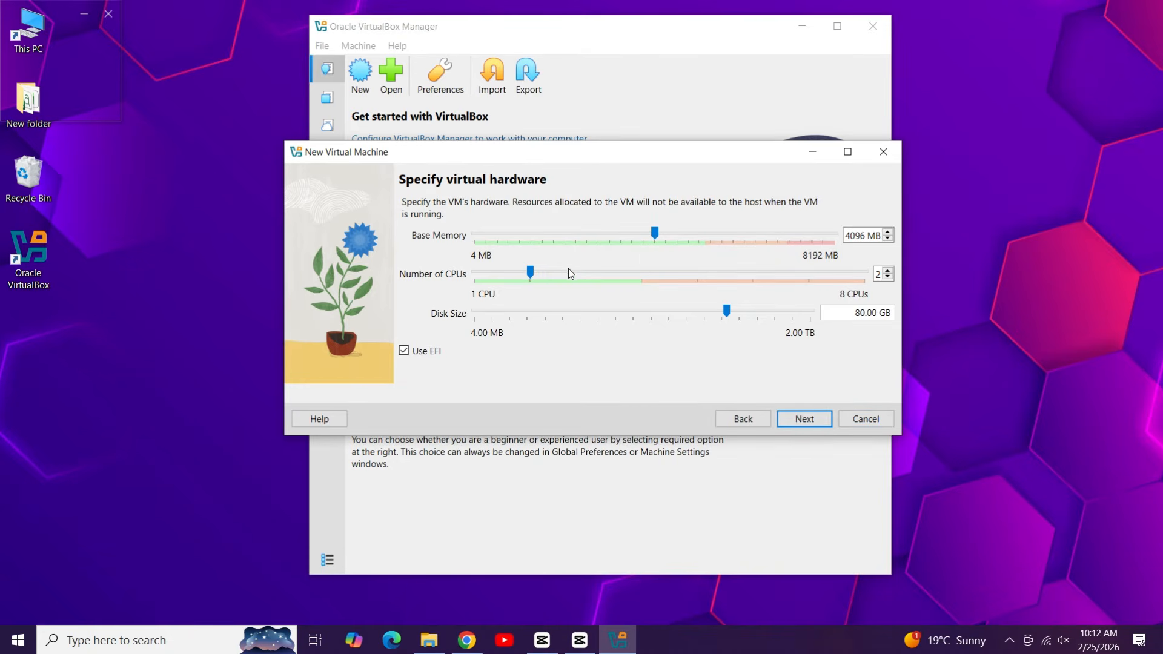
pyautogui.moveTo(568, 273); pyautogui.dragTo(653, 280)
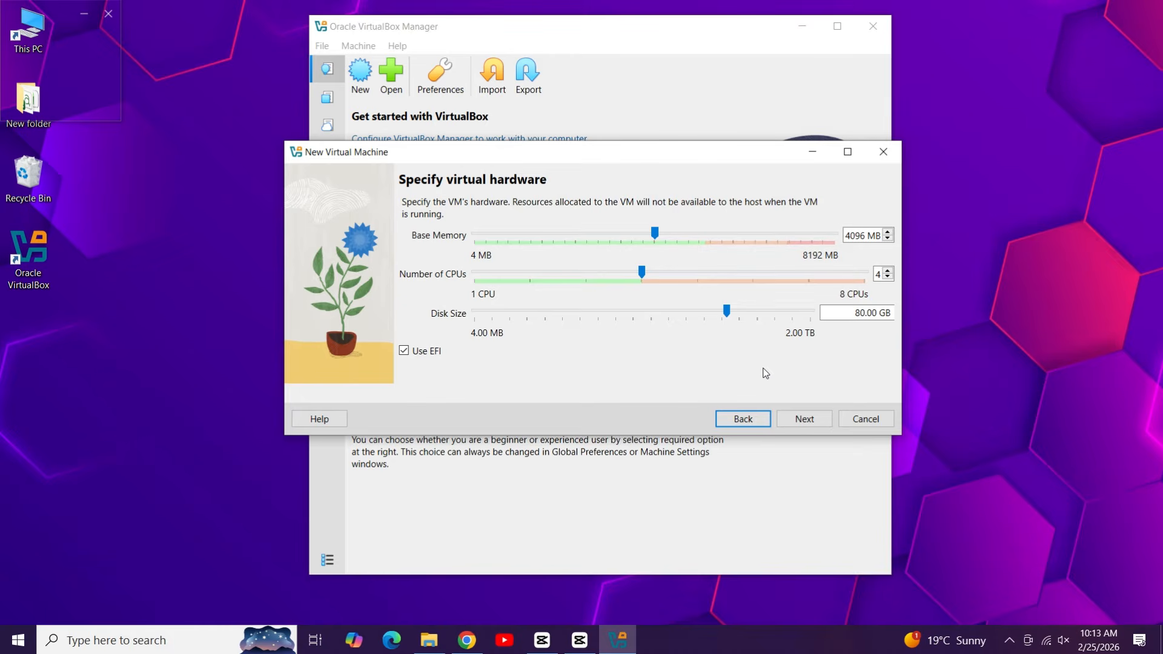
pyautogui.click(805, 420)
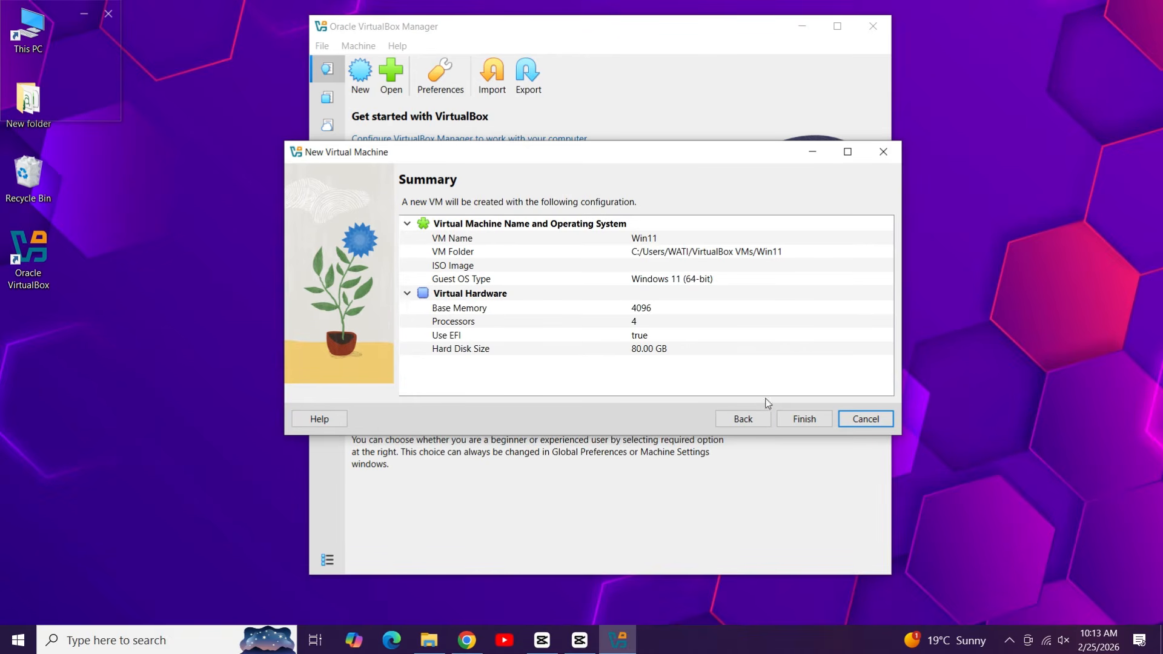
pyautogui.click(796, 424)
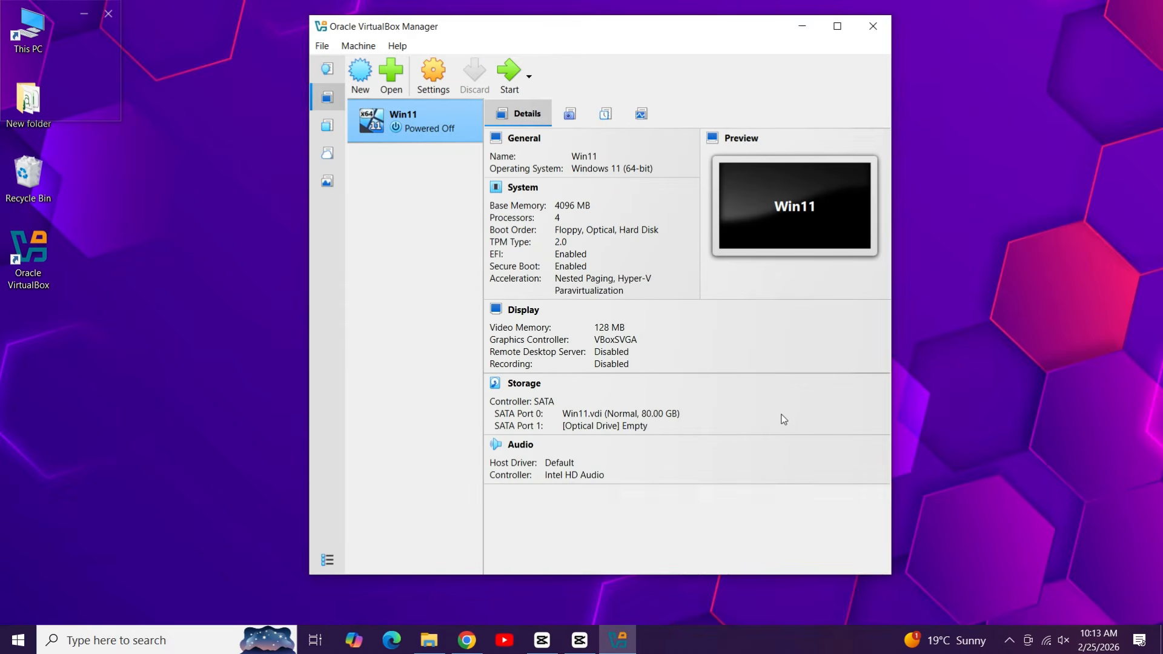
pyautogui.click(717, 604)
# Step: In Win11's settings, set Shared Clipboard and Drag'n'Drop both to Bidirectional
pyautogui.click(439, 274)
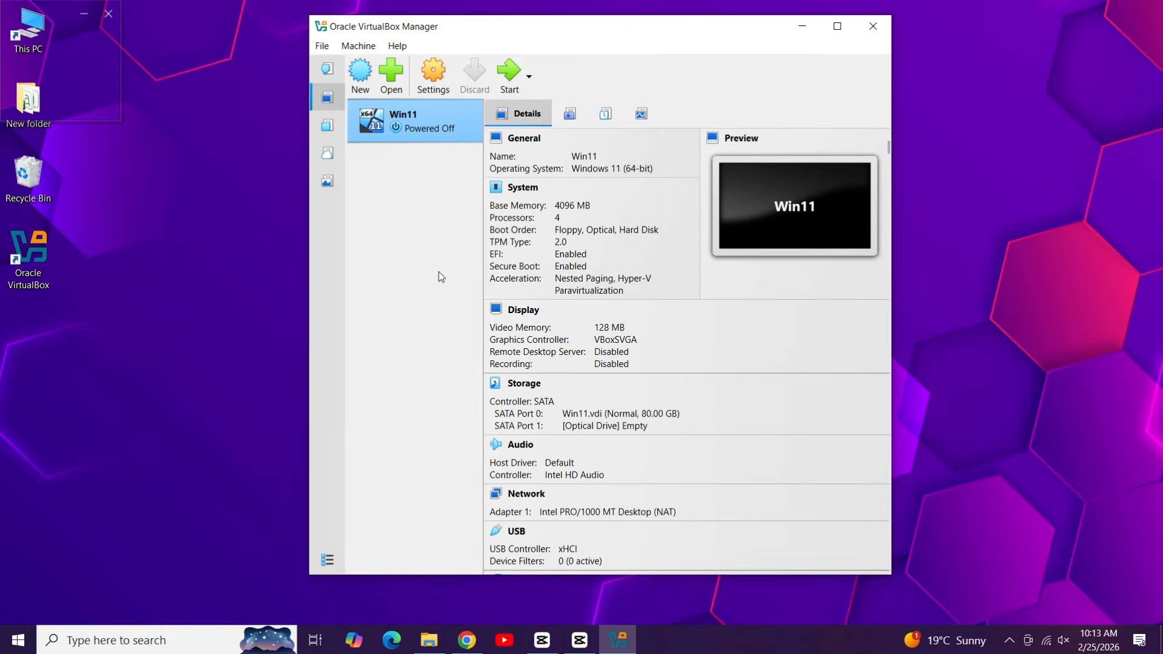
pyautogui.click(438, 73)
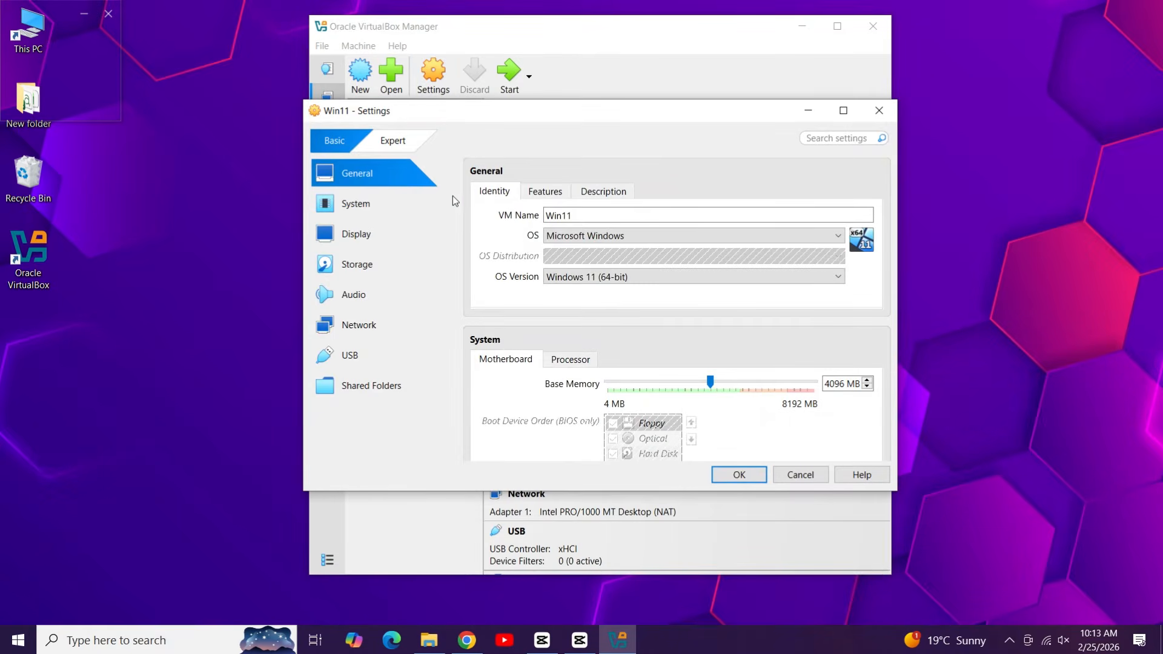
pyautogui.click(543, 193)
pyautogui.click(562, 215)
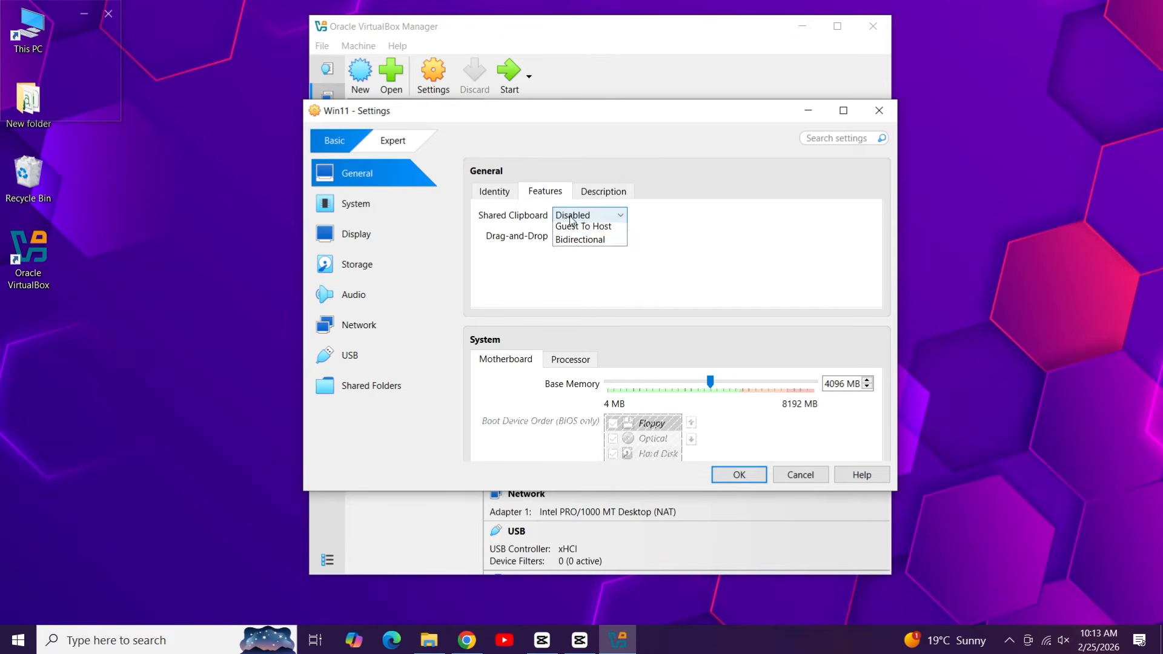
pyautogui.click(591, 271)
pyautogui.click(587, 238)
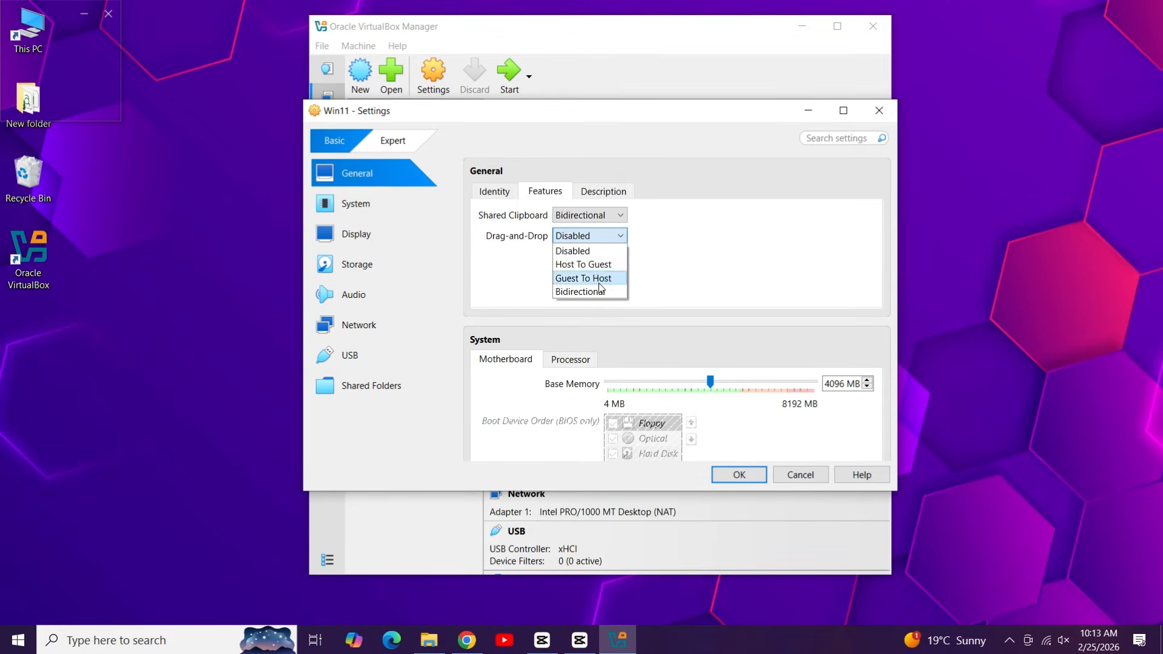
pyautogui.click(581, 291)
# Step: Set the display video memory to 128 MB and bring up the Storage page
pyautogui.click(413, 238)
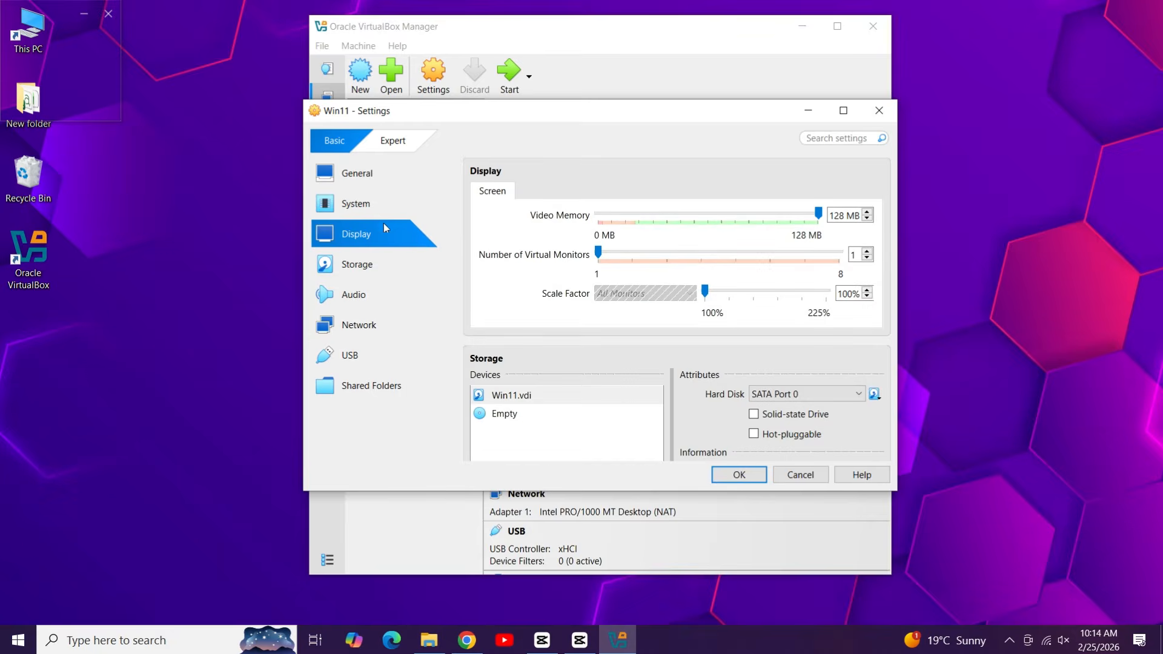
pyautogui.click(782, 222)
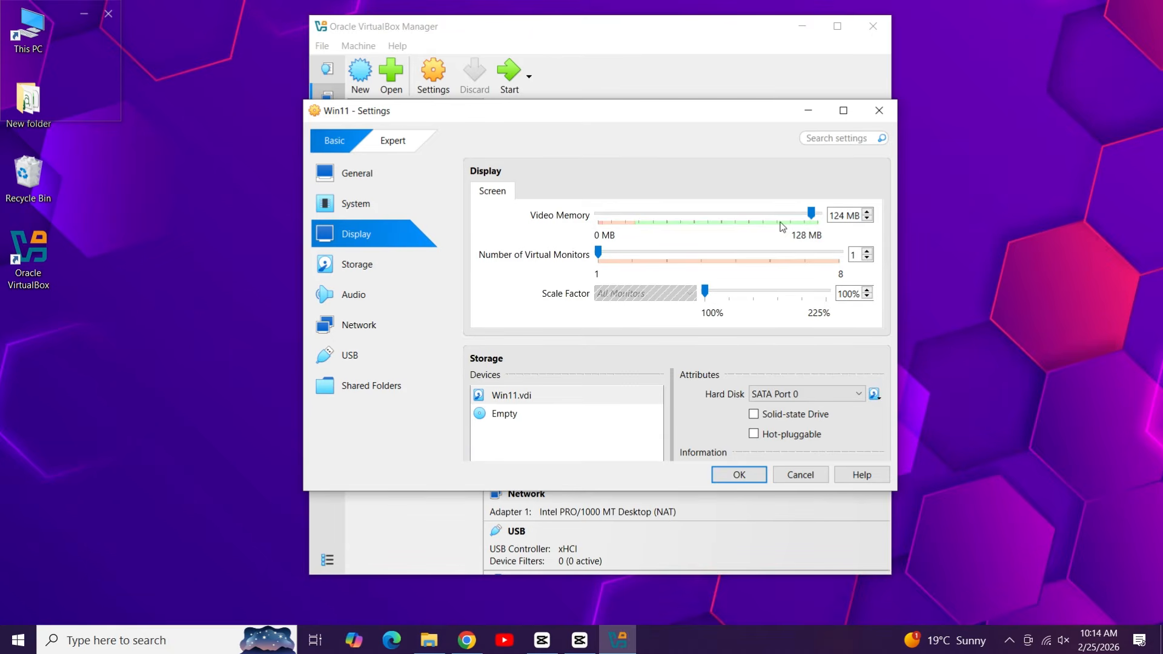
pyautogui.click(819, 222)
pyautogui.click(394, 267)
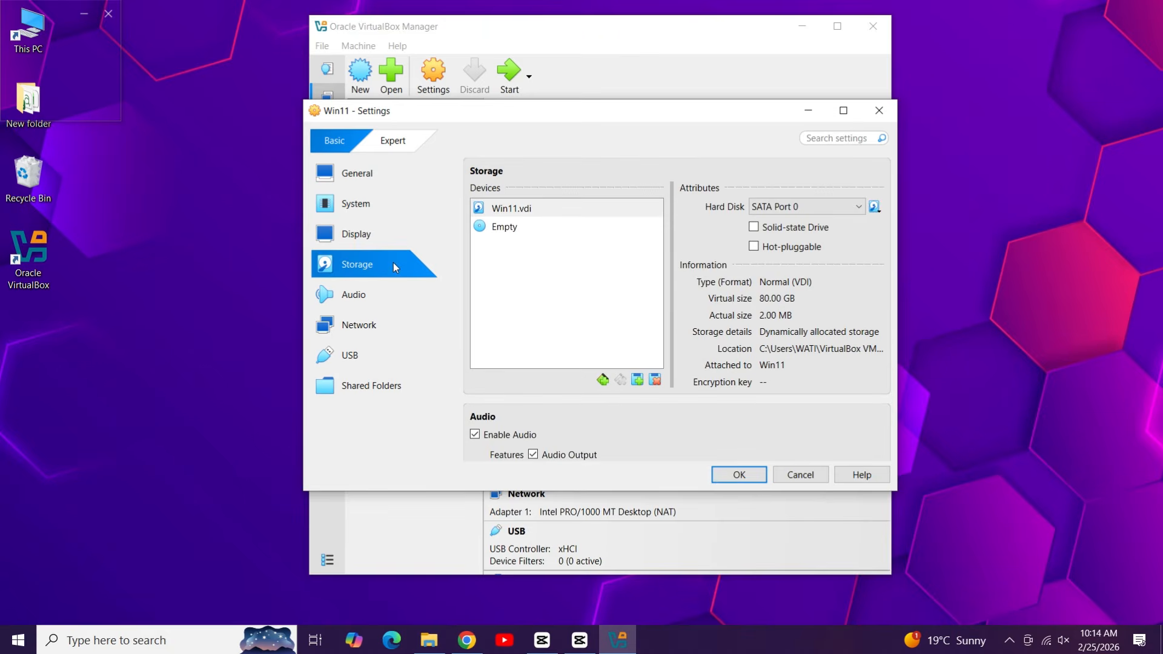
# Step: Load Win11_25H2_English_x64.iso from drive D: into the empty optical drive and save the settings
pyautogui.click(510, 231)
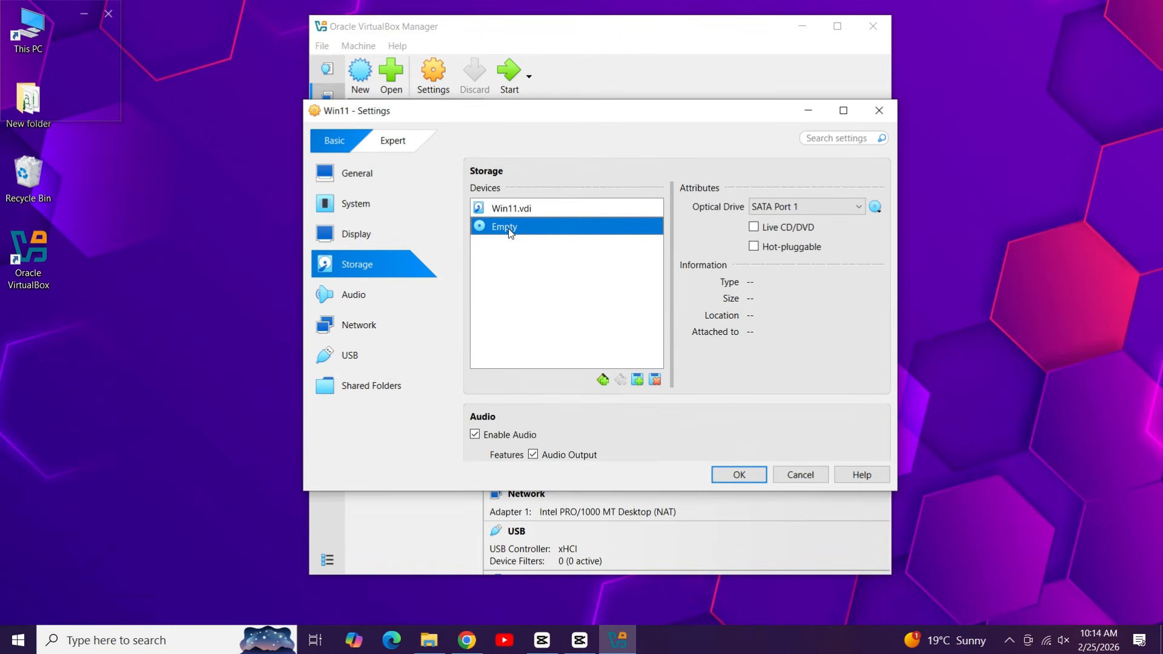
pyautogui.click(874, 208)
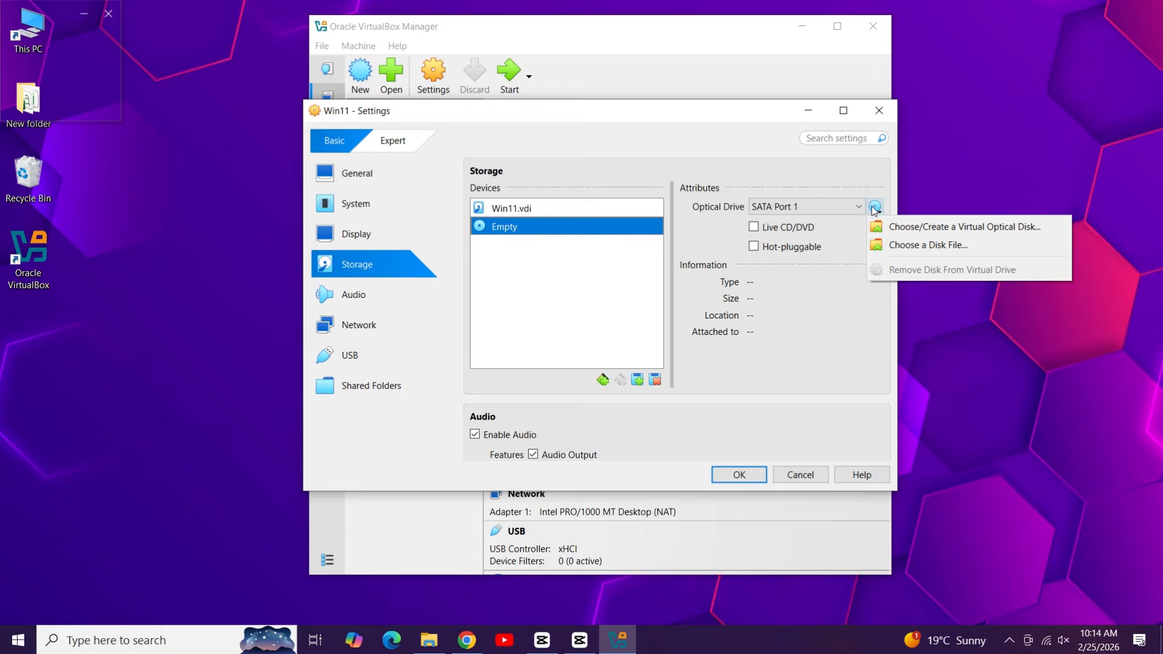
pyautogui.click(893, 245)
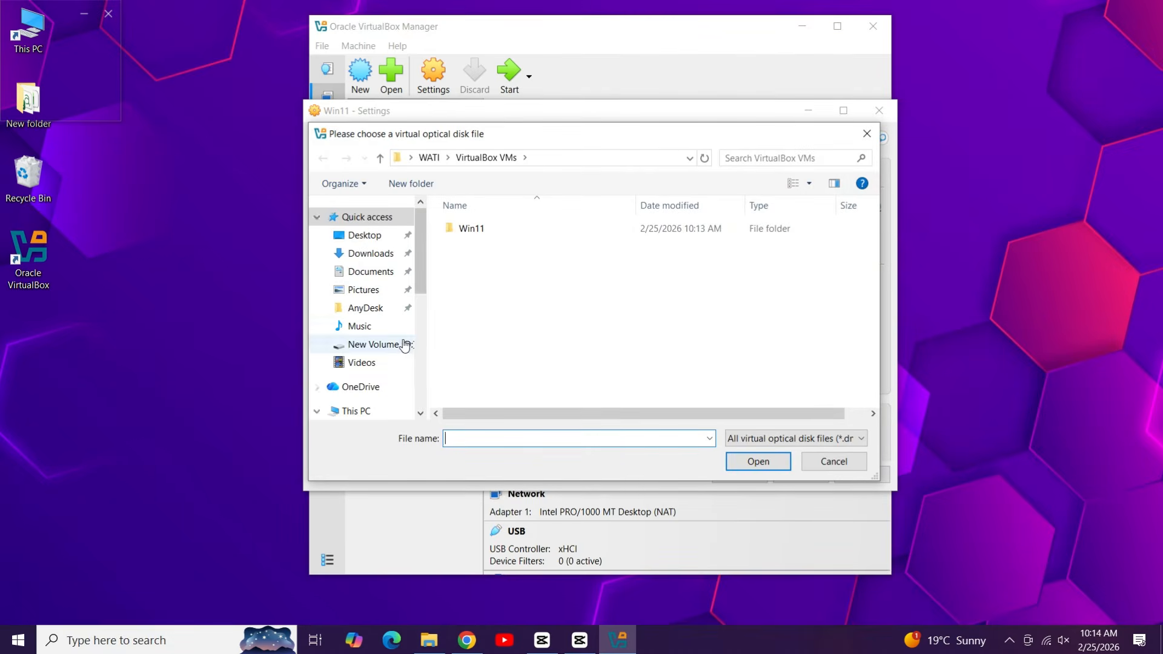
pyautogui.click(388, 351)
pyautogui.click(387, 352)
pyautogui.click(492, 262)
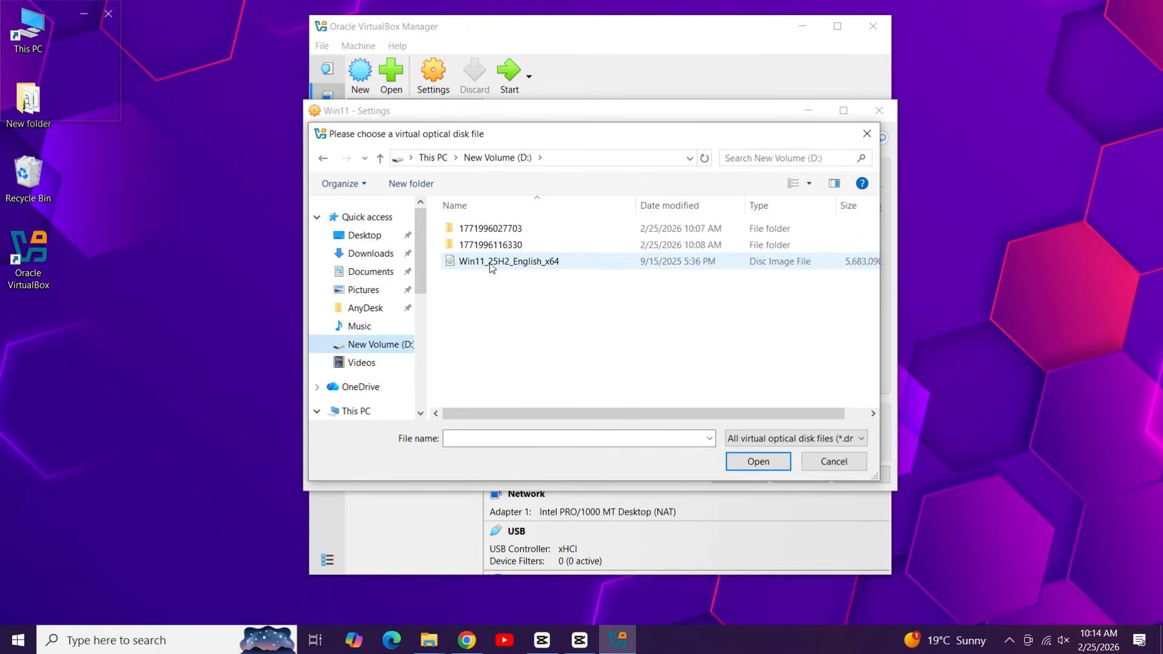
pyautogui.click(745, 465)
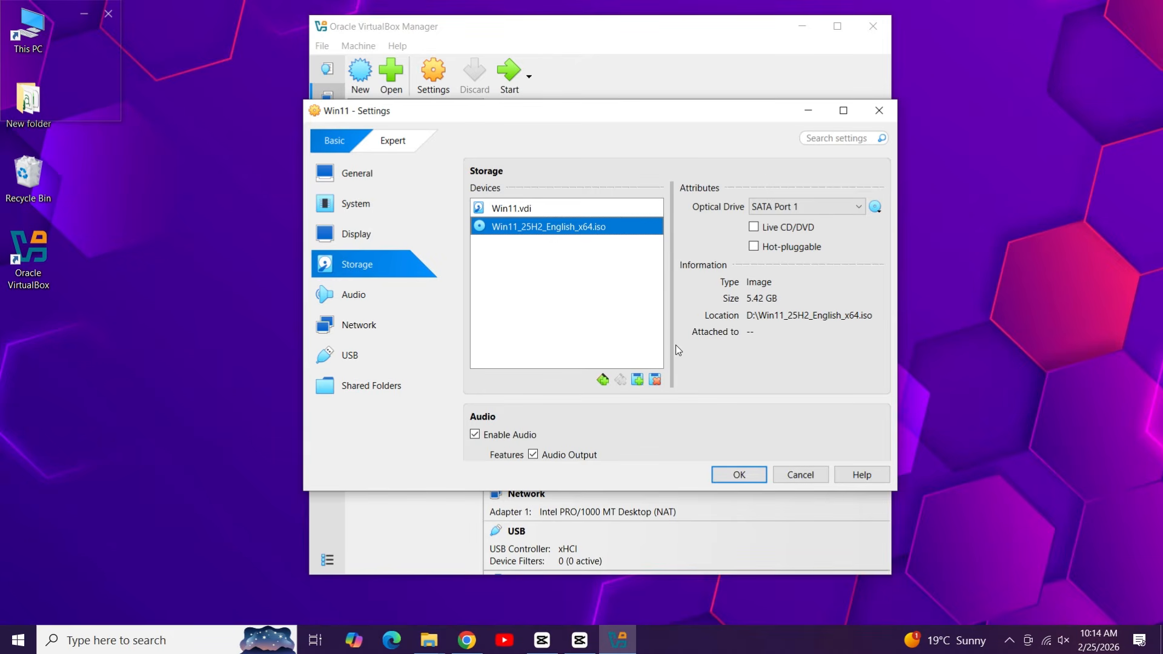
pyautogui.click(735, 476)
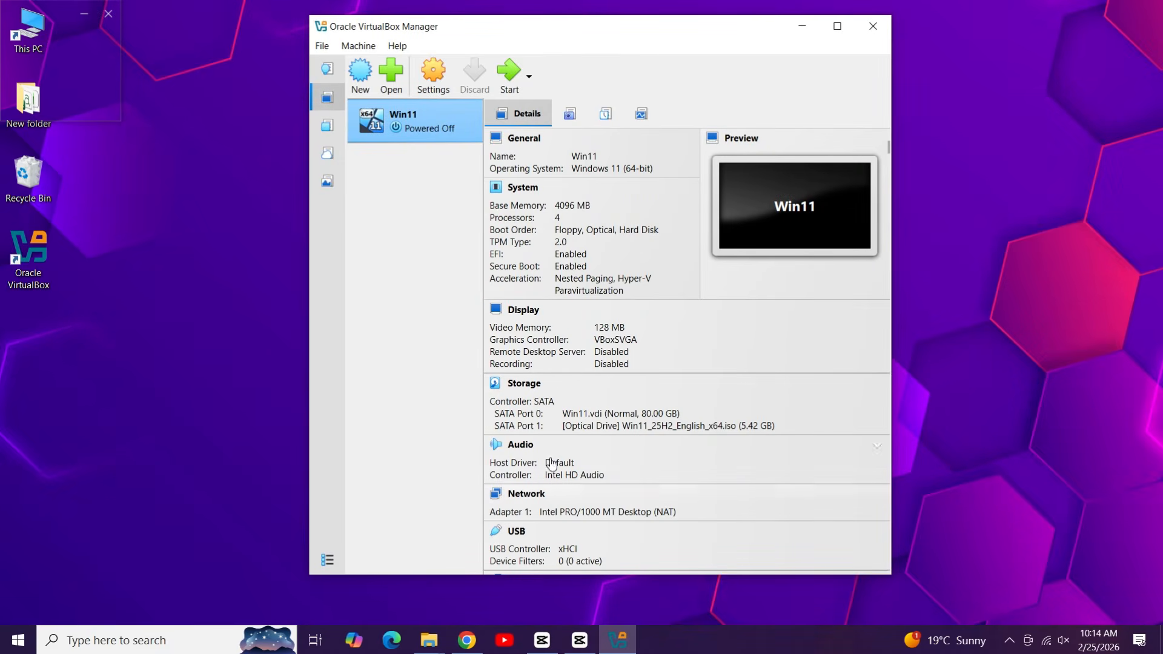
# Step: Start Win11 and let it capture the keyboard and mouse as it boots from the disc
pyautogui.click(509, 81)
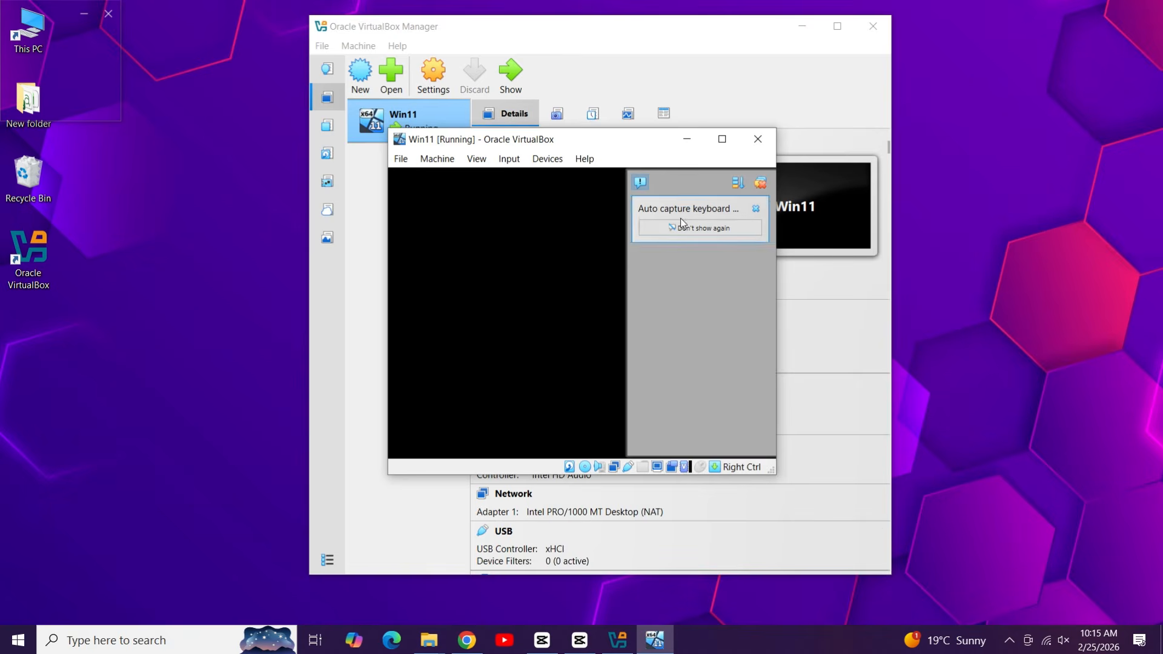
pyautogui.click(762, 183)
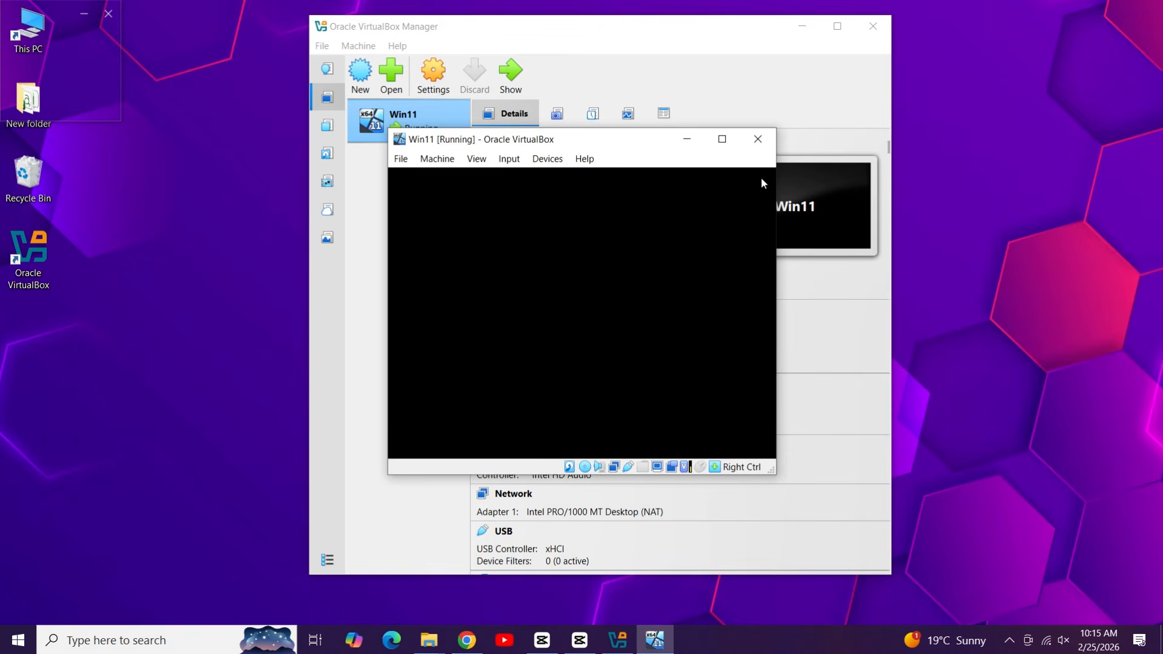
pyautogui.click(693, 315)
pyautogui.click(666, 486)
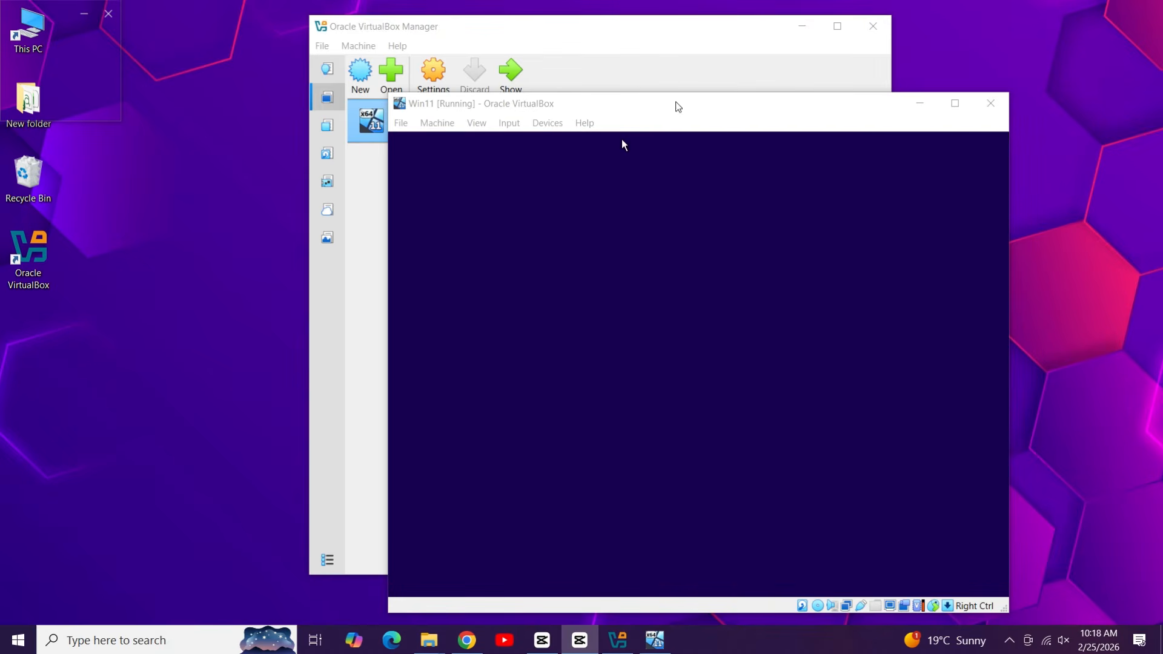
# Step: Maximize the VM window and accept the English (United States) language and US keyboard settings
pyautogui.moveTo(672, 106); pyautogui.dragTo(580, 73)
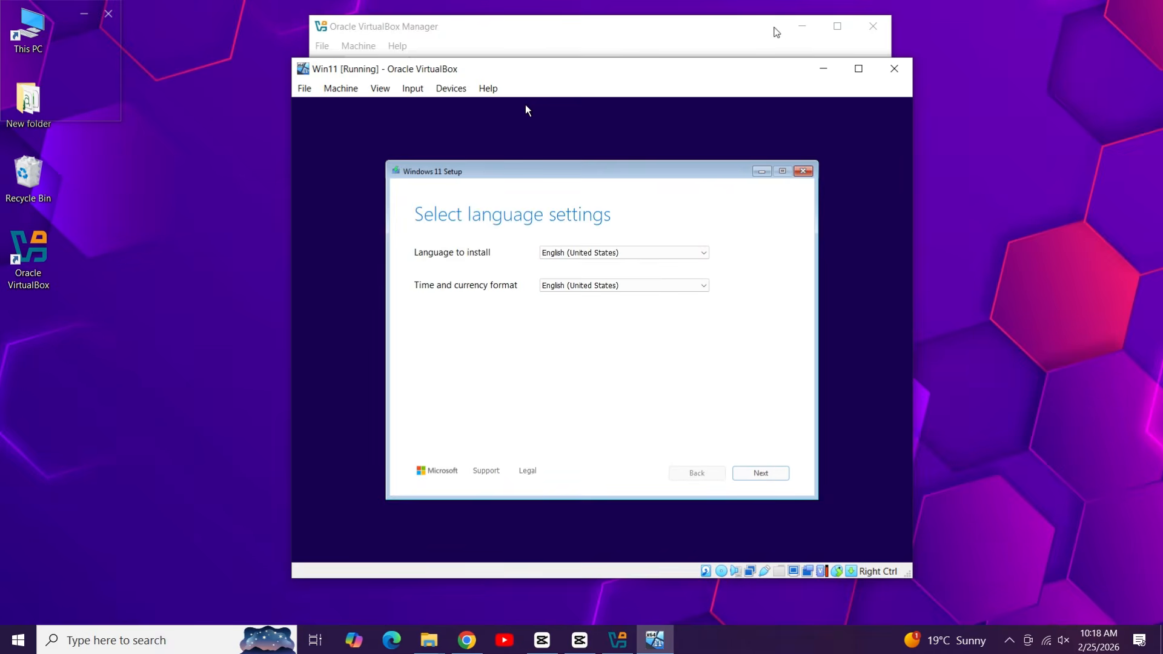
pyautogui.click(802, 26)
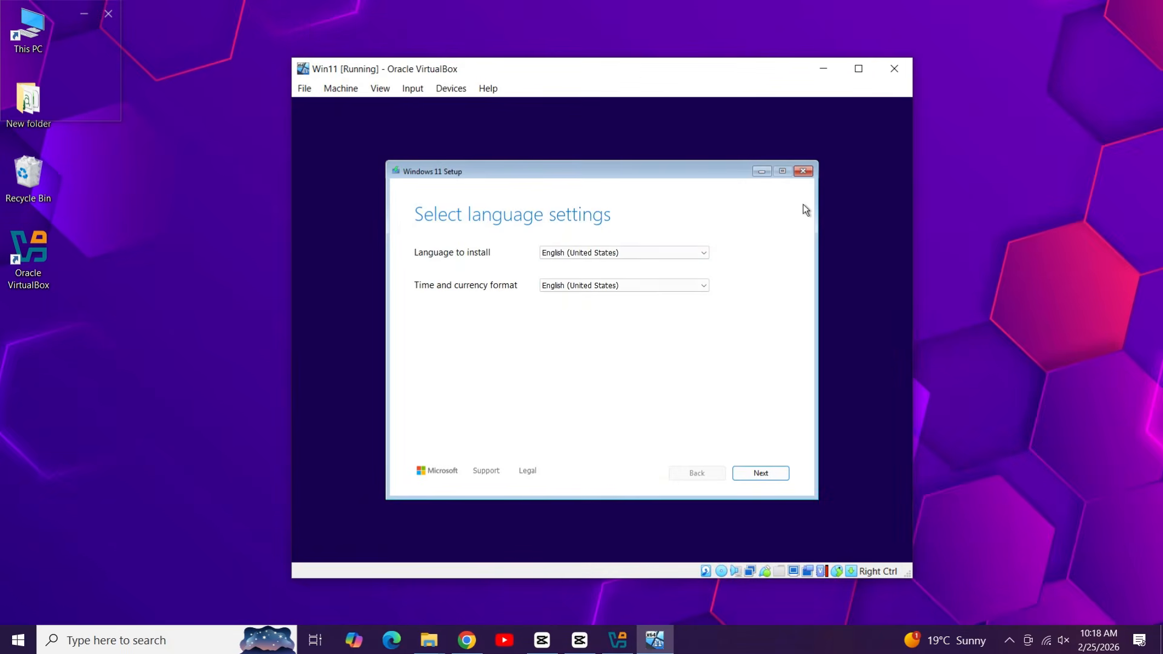
pyautogui.click(859, 69)
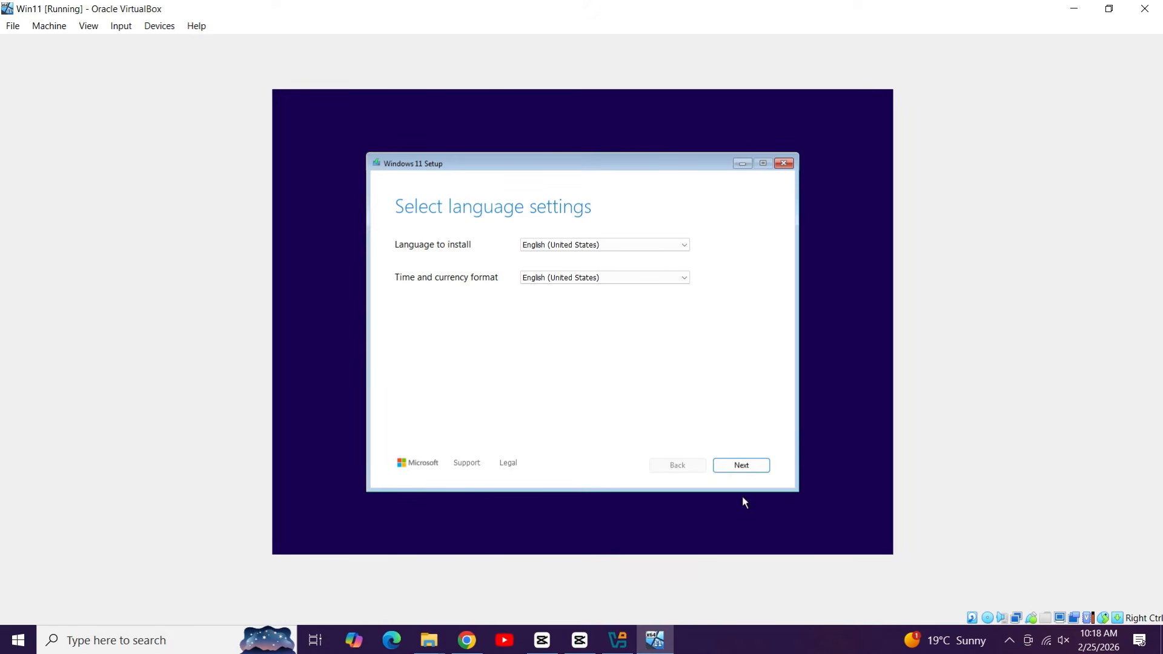
pyautogui.click(748, 464)
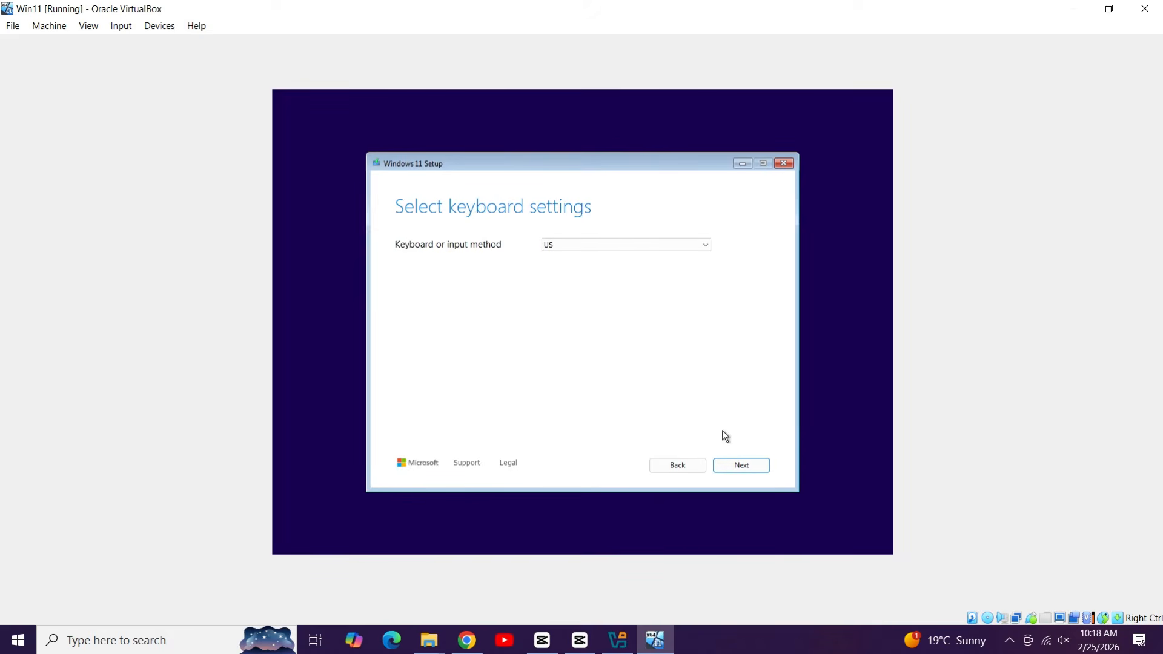
pyautogui.click(726, 468)
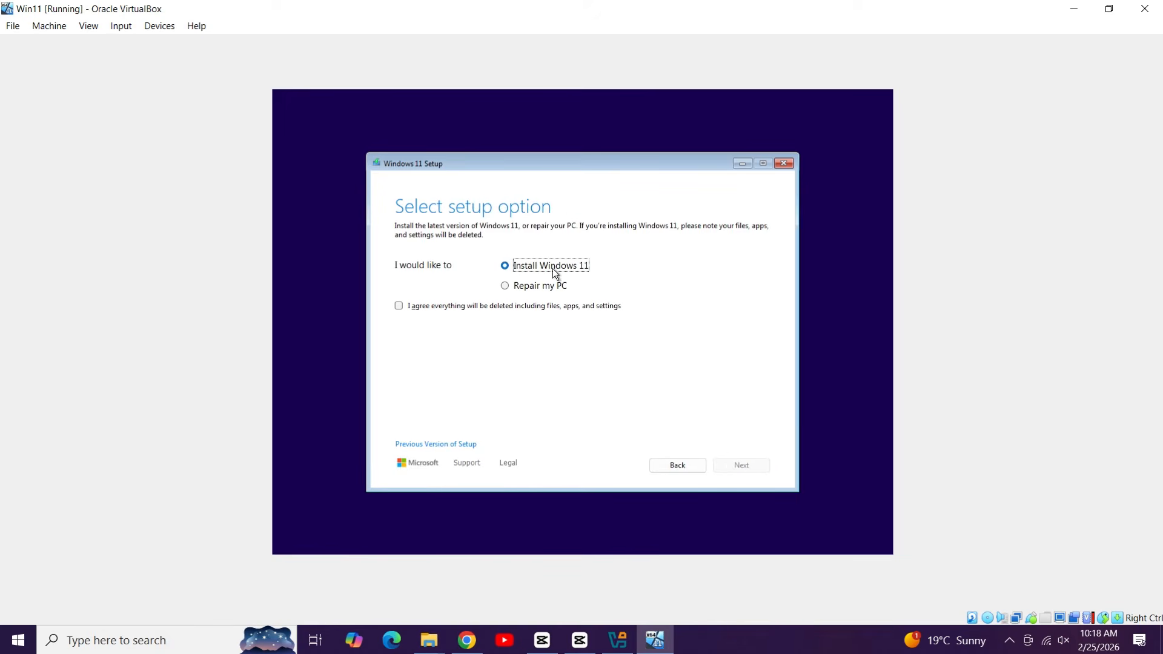
# Step: Agree that everything on the disk will be deleted and continue without a product key
pyautogui.click(431, 304)
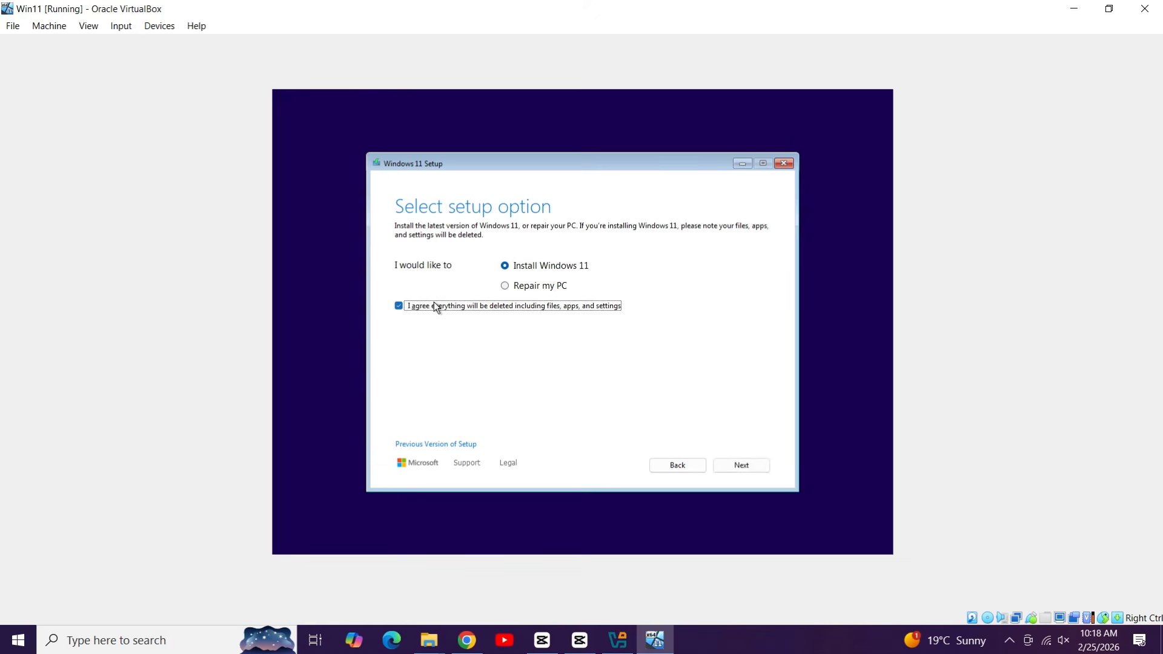
pyautogui.click(728, 457)
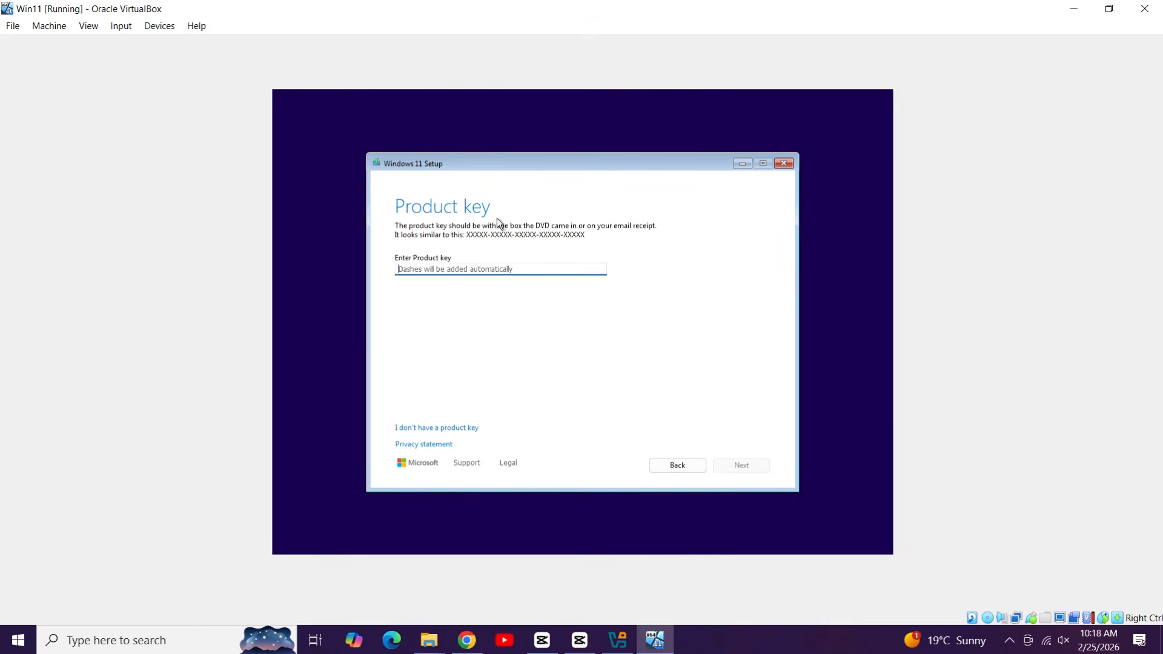
pyautogui.click(454, 429)
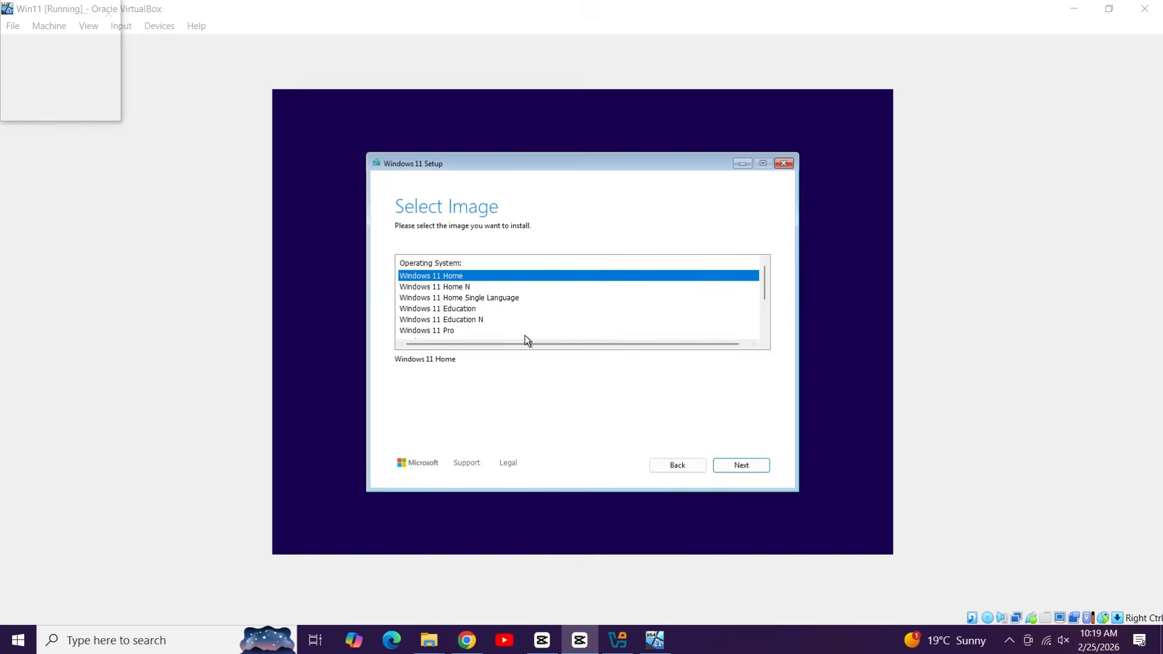
# Step: Choose the Windows 11 Pro edition to install
pyautogui.scroll(-2, 497, 310)
pyautogui.scroll(2, 497, 310)
pyautogui.click(473, 309)
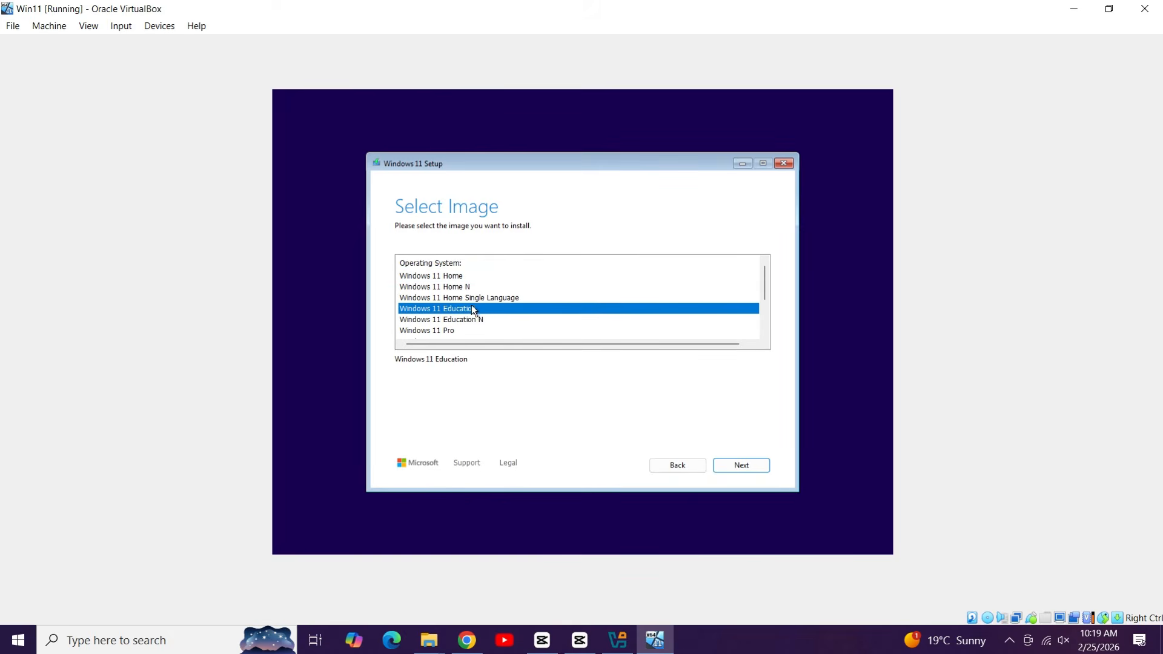
pyautogui.scroll(-1, 473, 303)
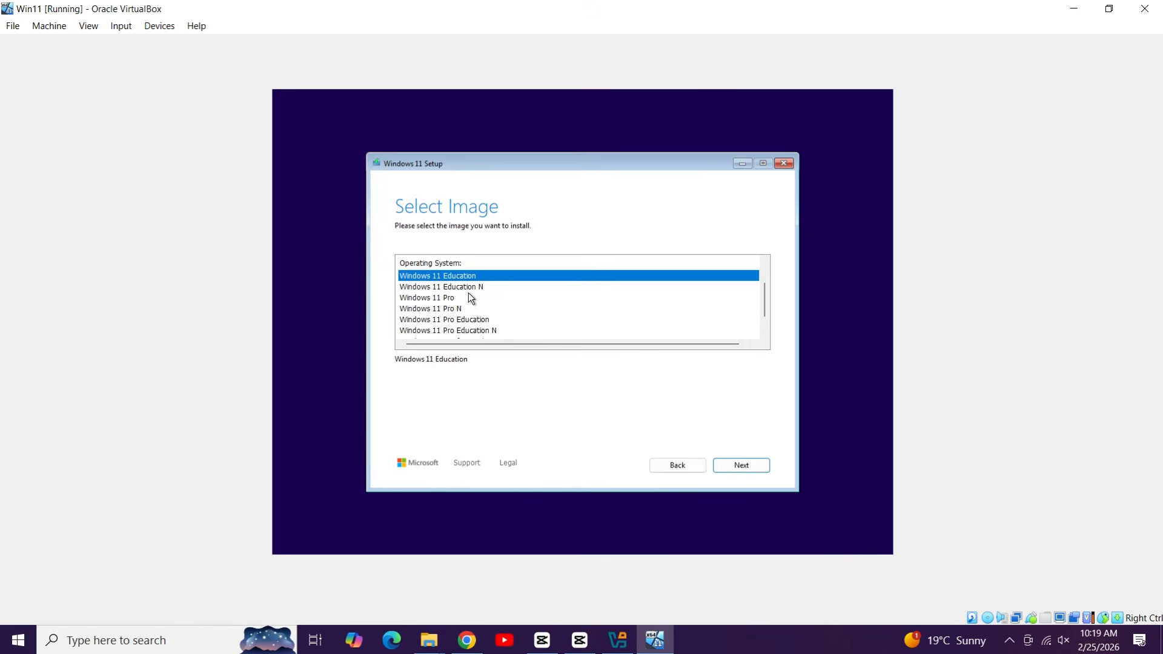
pyautogui.click(469, 297)
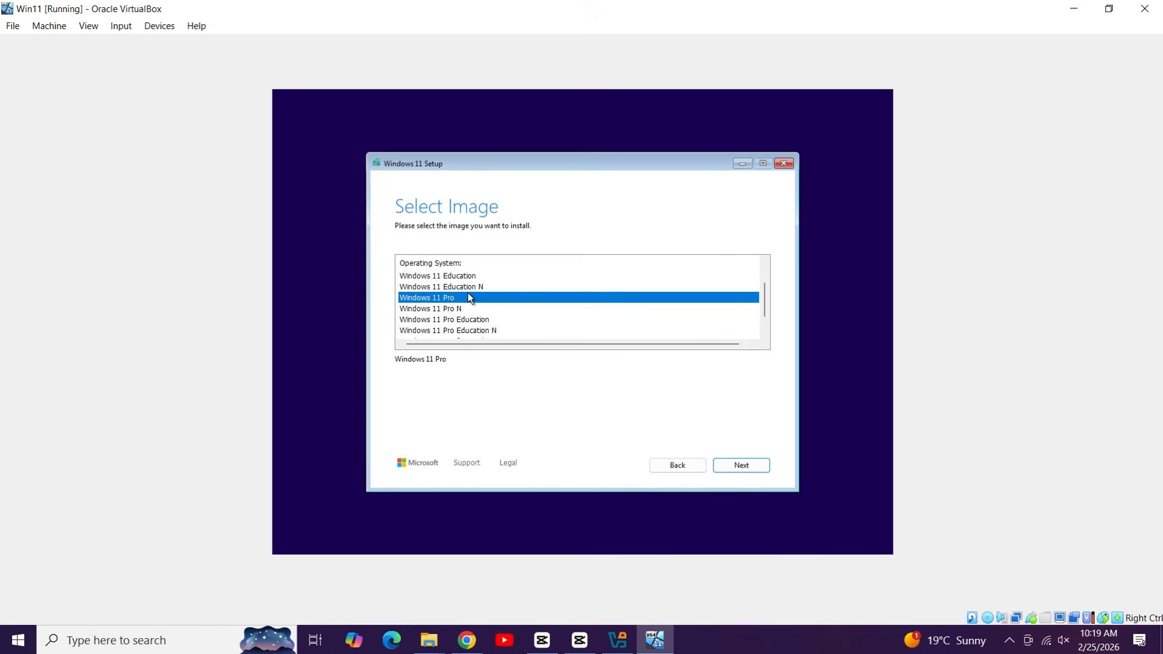
pyautogui.click(726, 471)
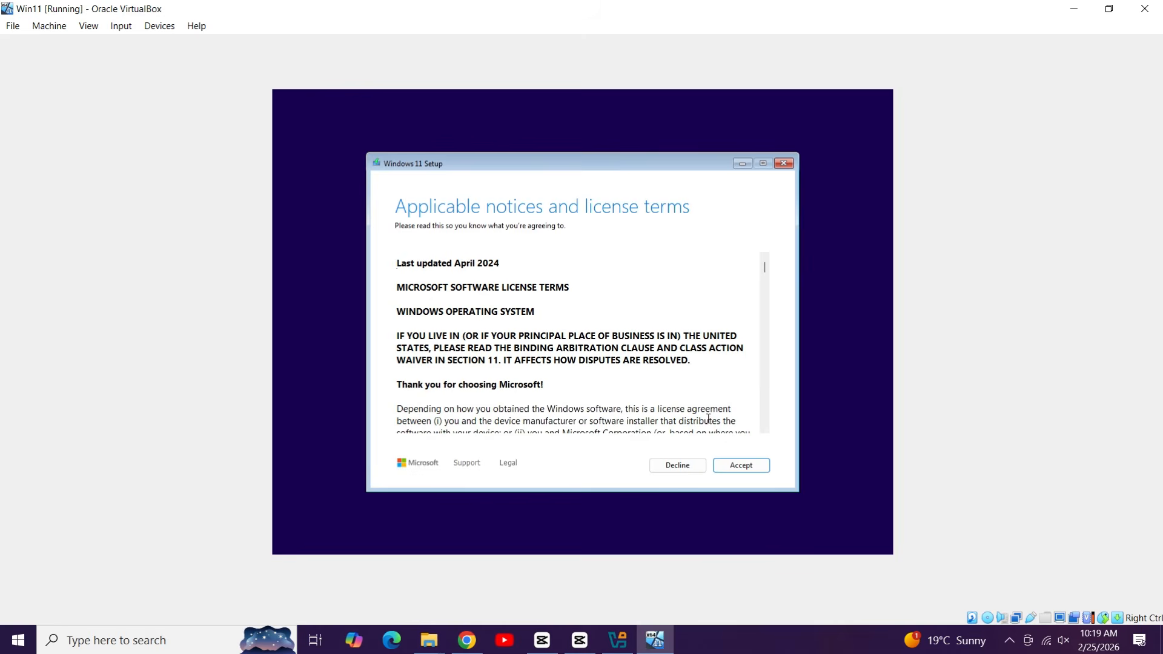
# Step: Accept the license terms and install onto Disk 0's unallocated space
pyautogui.moveTo(765, 267); pyautogui.dragTo(791, 455)
pyautogui.click(748, 466)
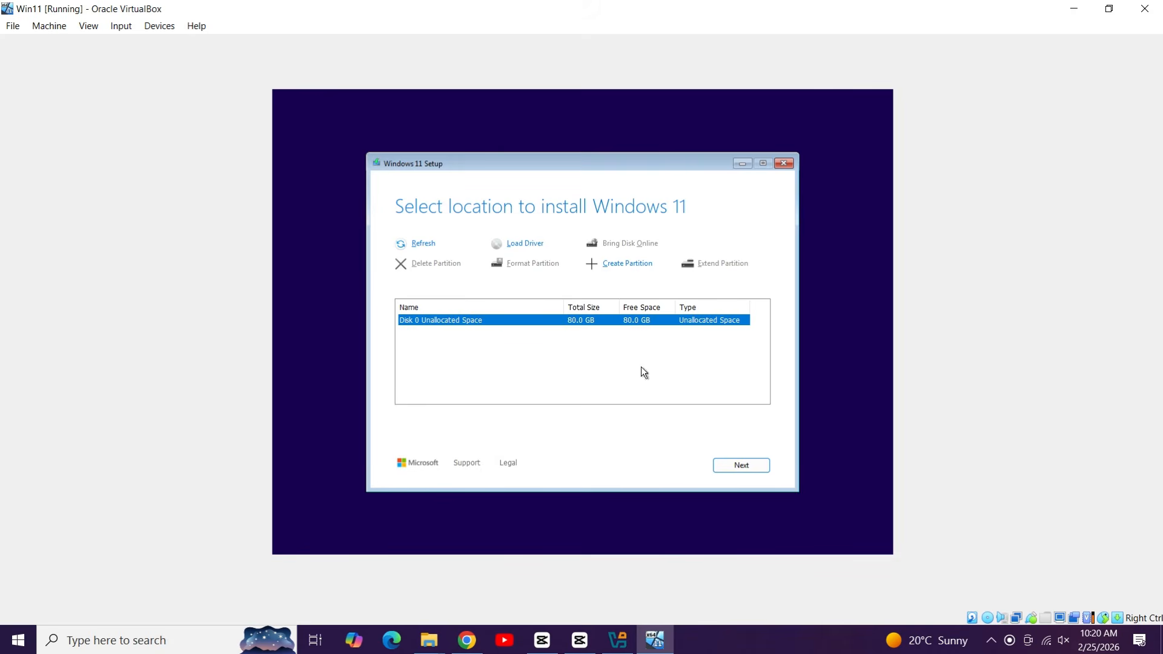
pyautogui.click(726, 465)
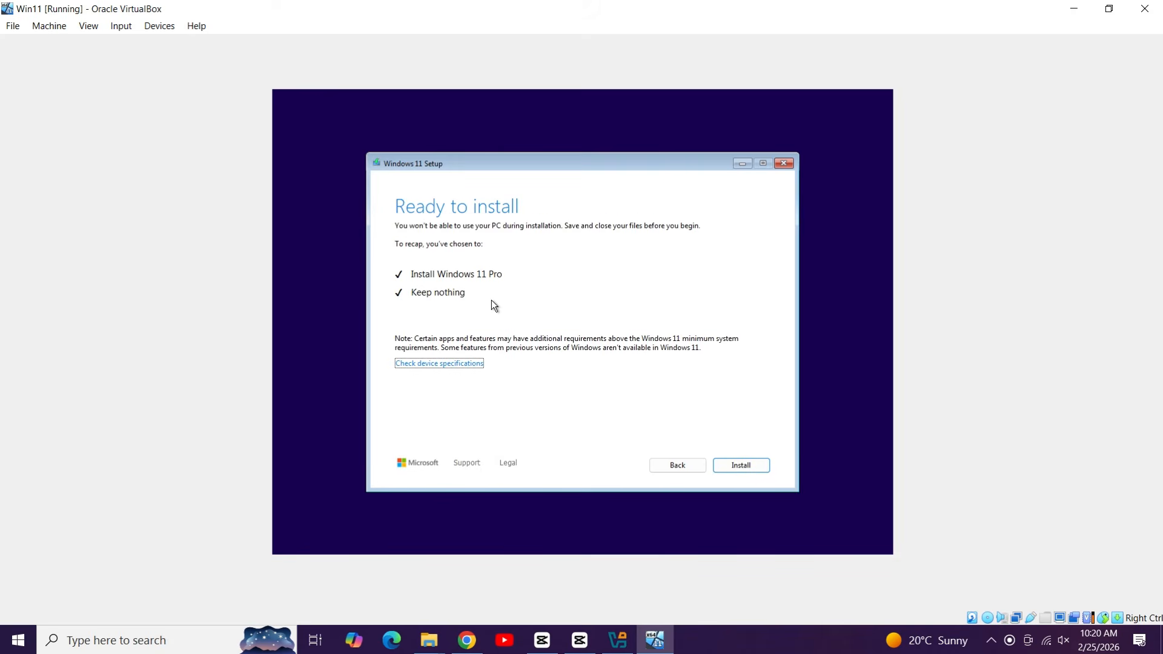
pyautogui.click(754, 468)
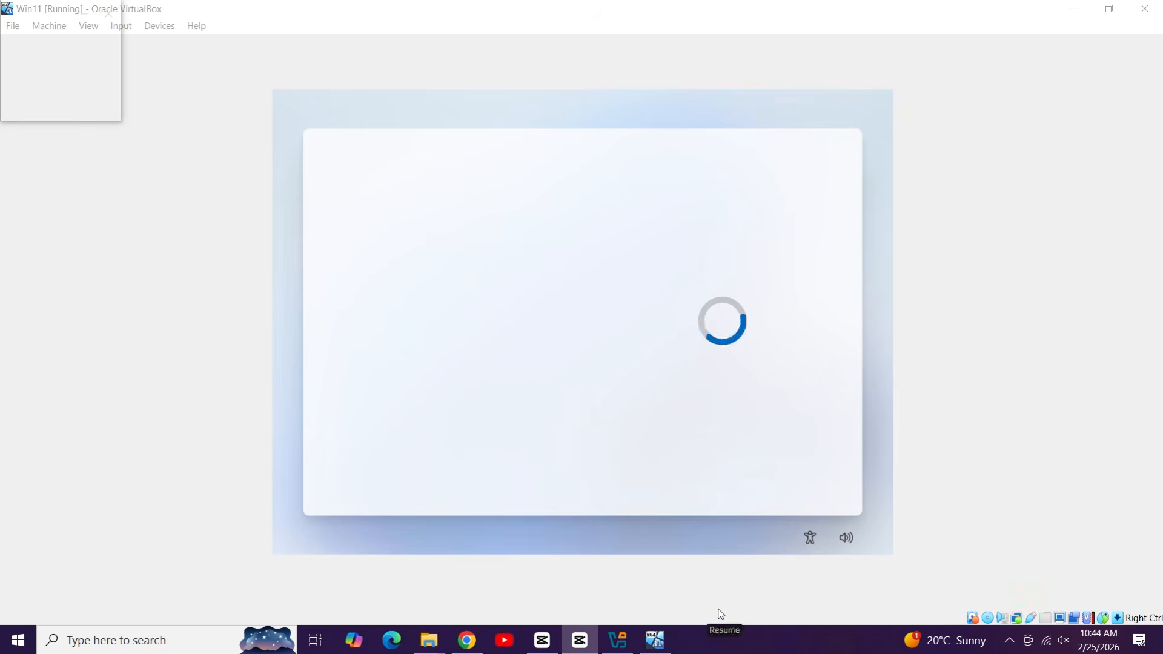
# Step: Confirm the region and US keyboard layout, skipping the second layout and device name
pyautogui.click(794, 476)
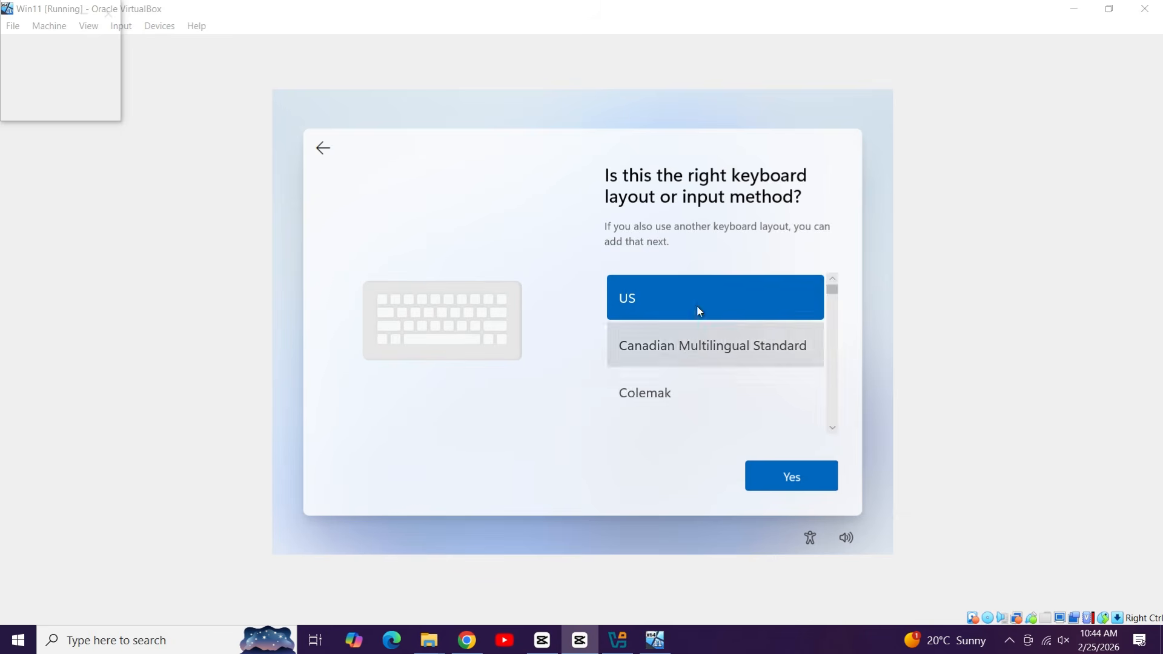
pyautogui.click(789, 476)
pyautogui.click(803, 484)
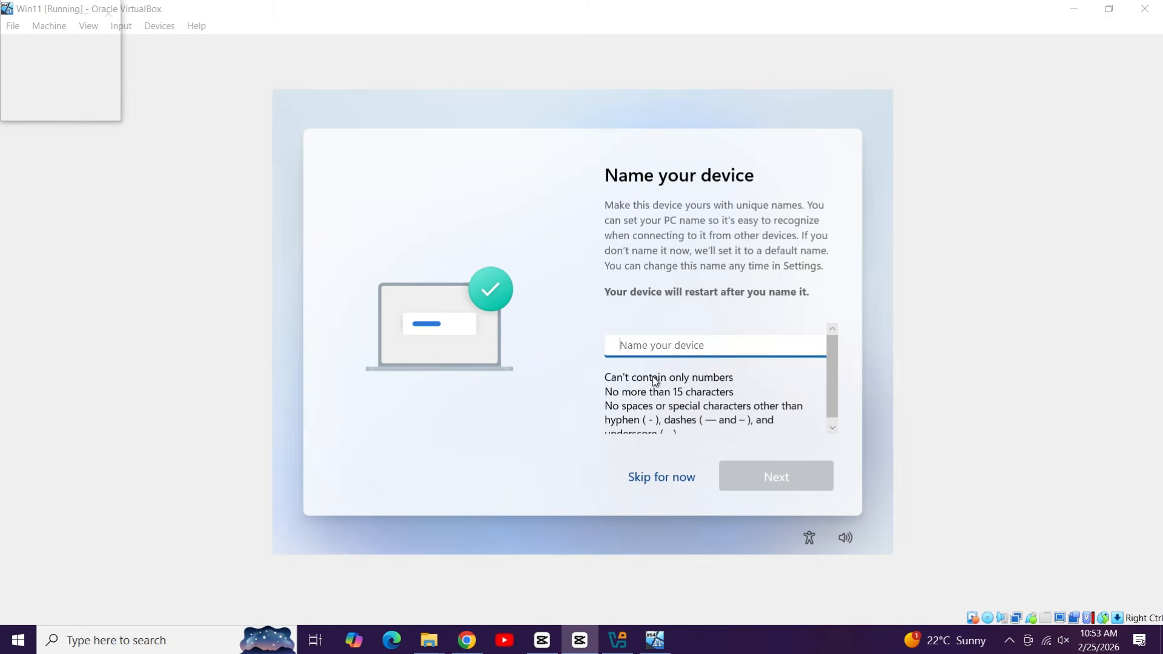
pyautogui.click(666, 482)
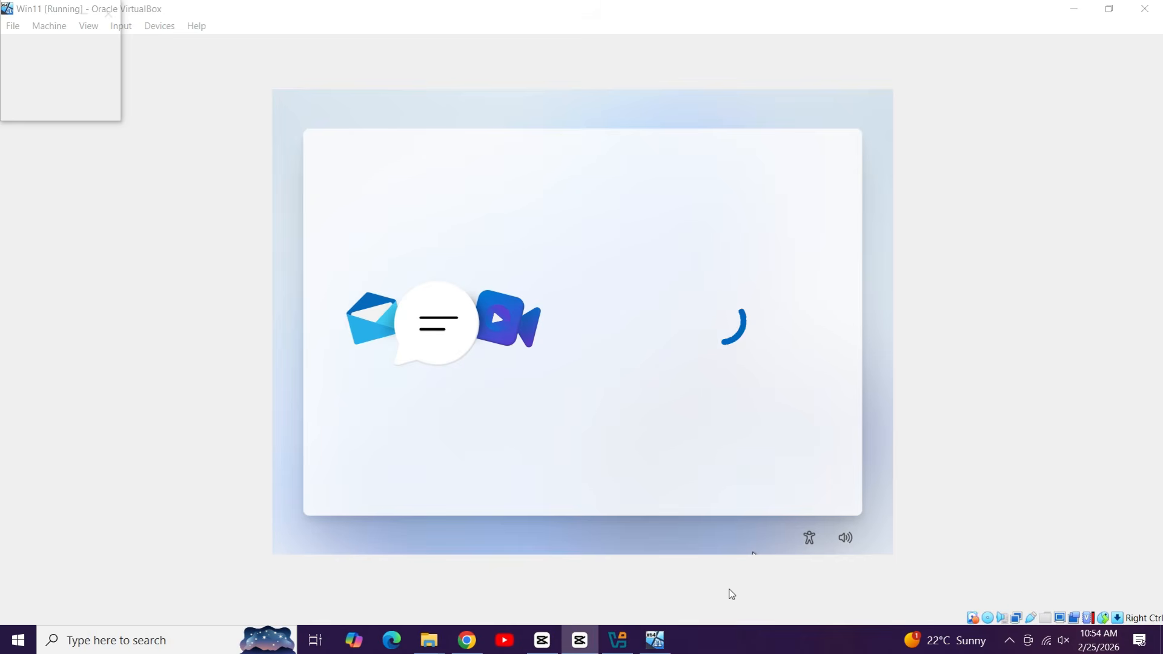
pyautogui.scroll(-6, 742, 375)
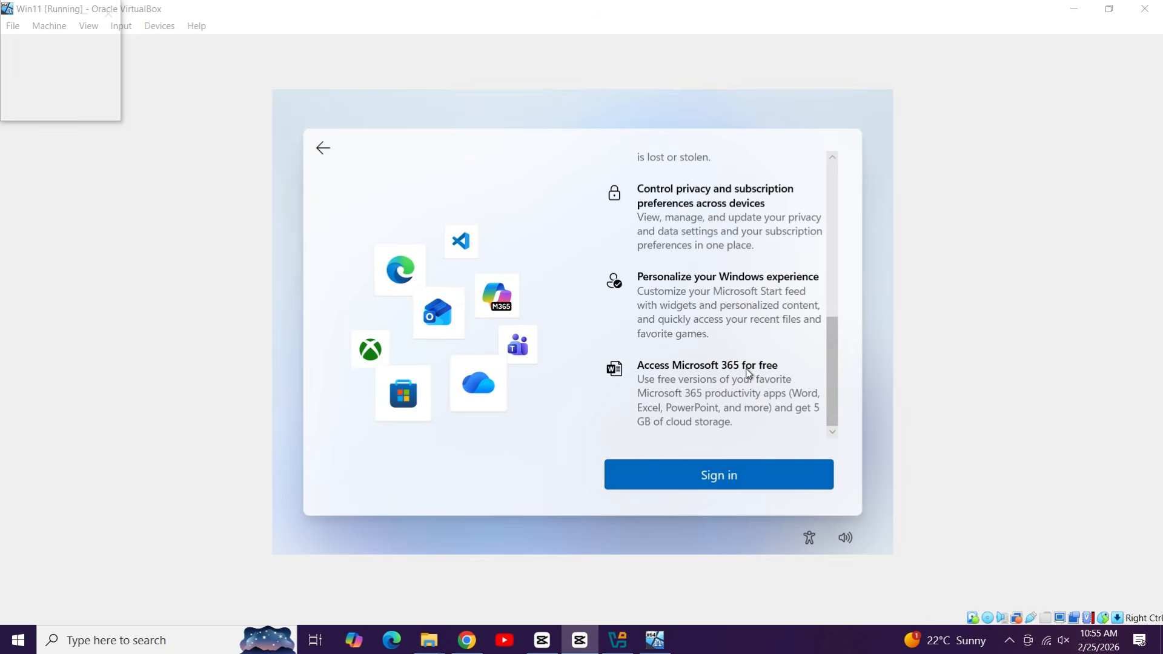
pyautogui.scroll(7, 748, 372)
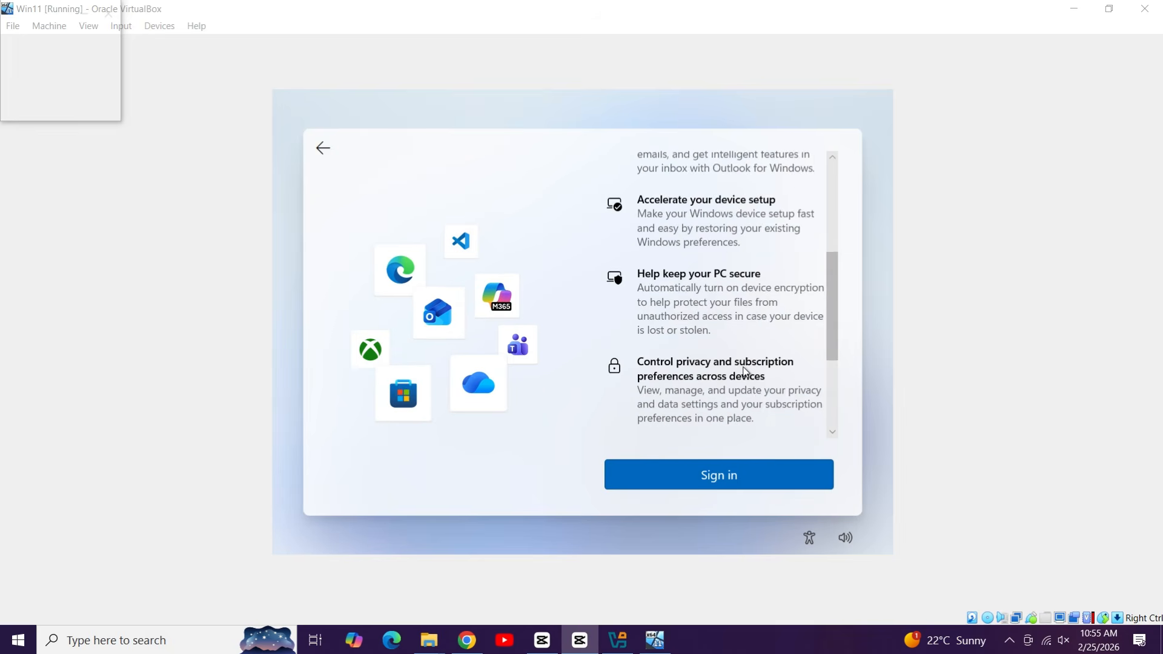
pyautogui.click(742, 488)
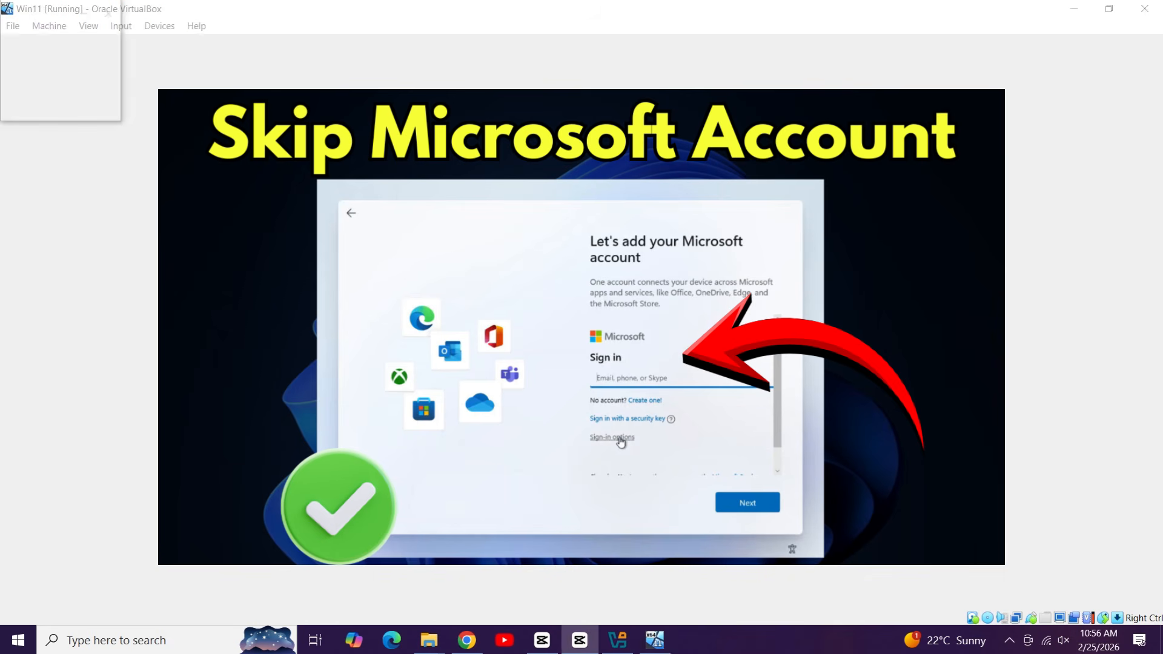
pyautogui.scroll(-3, 685, 339)
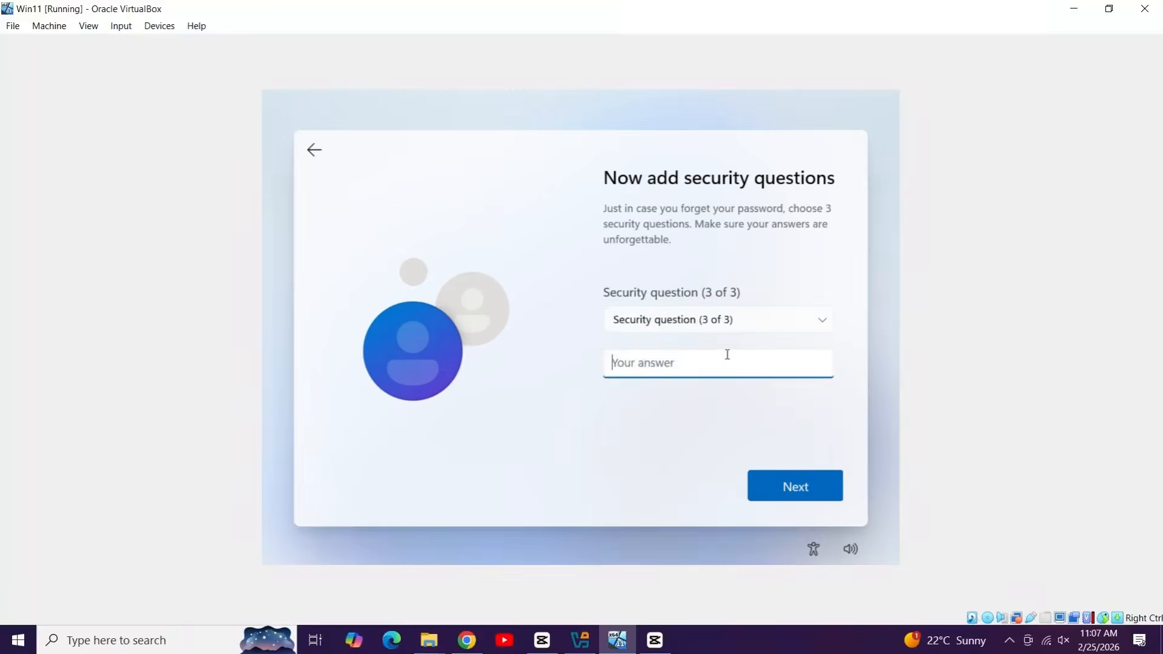
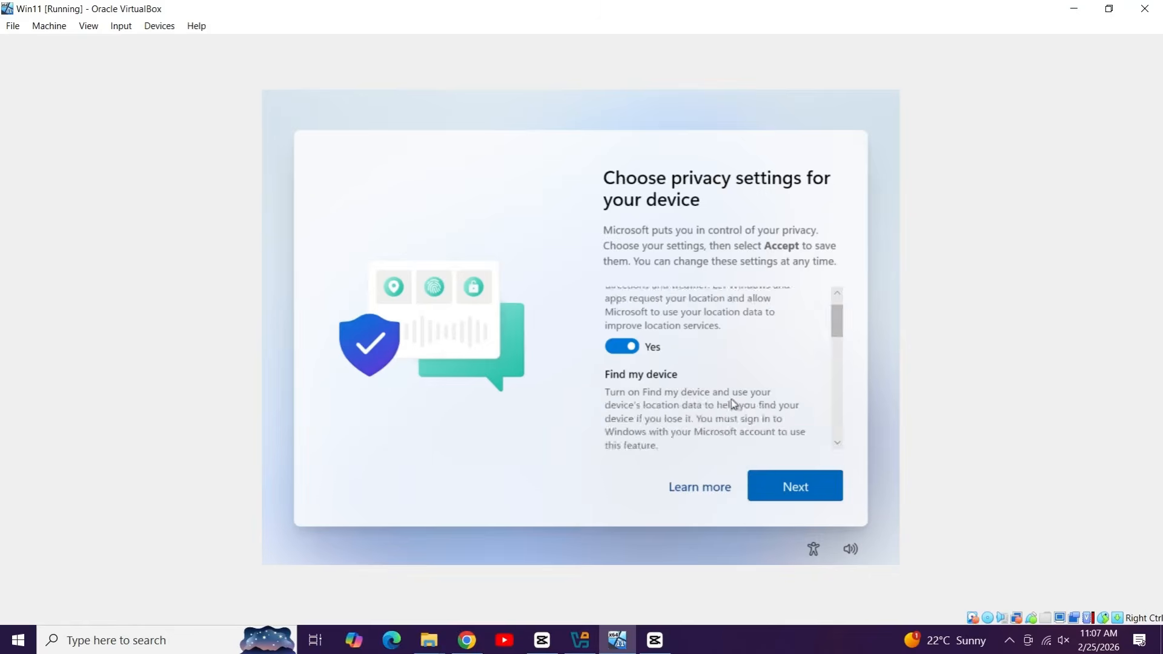
pyautogui.scroll(-5, 733, 405)
pyautogui.click(791, 488)
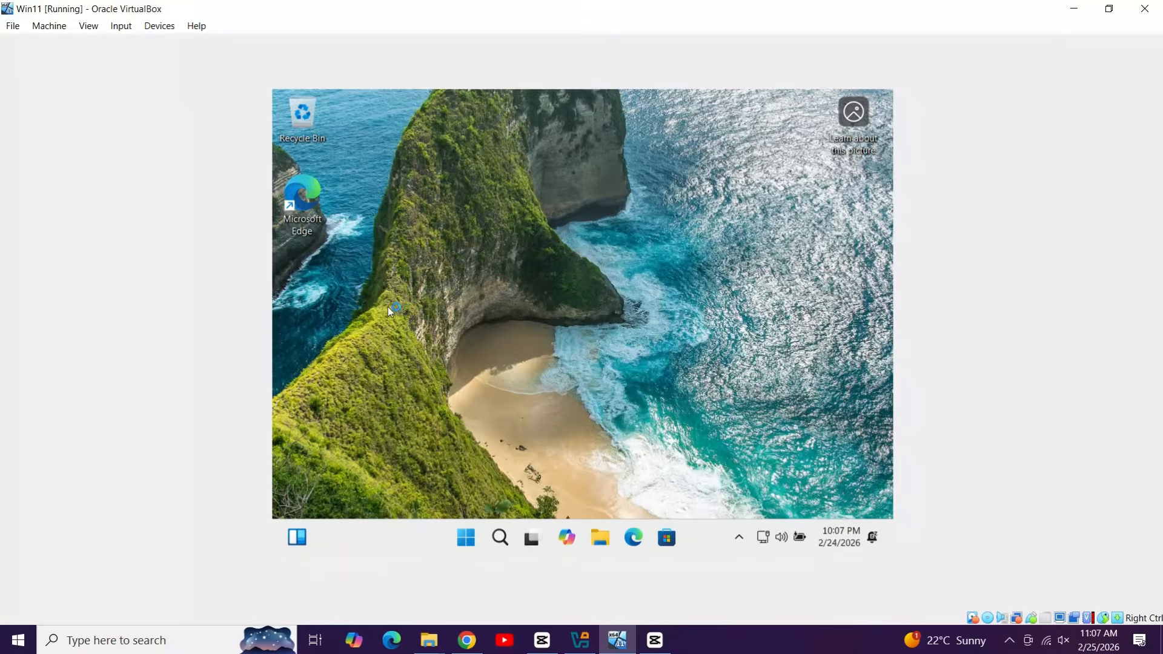
pyautogui.click(467, 541)
pyautogui.click(467, 539)
pyautogui.click(507, 536)
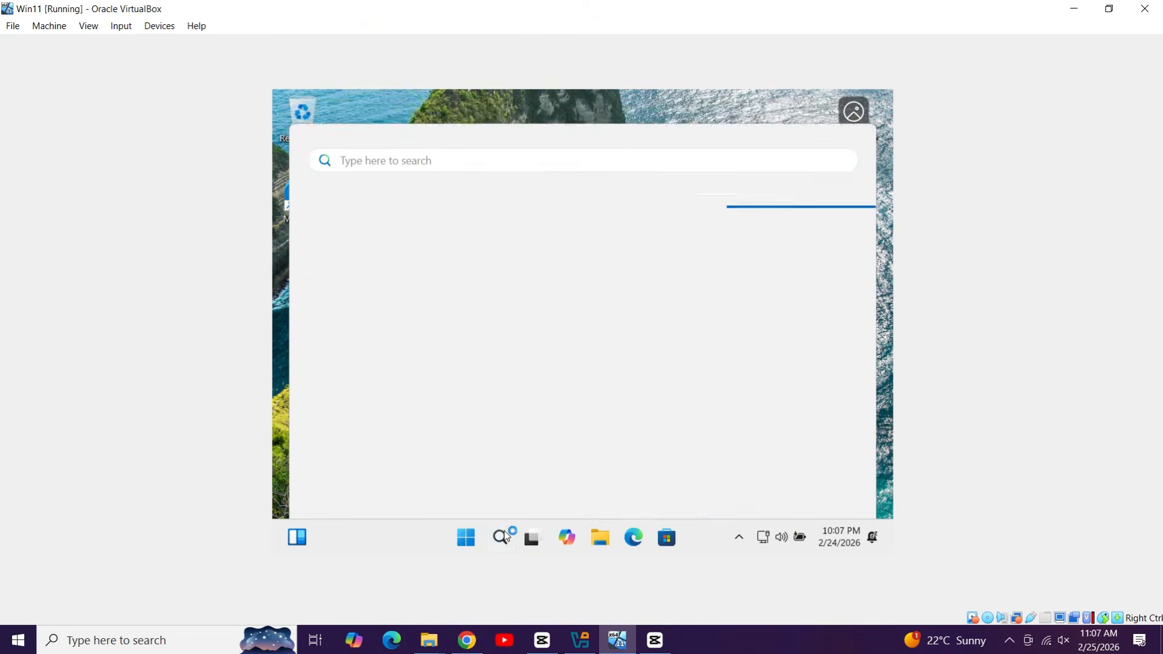
pyautogui.click(506, 535)
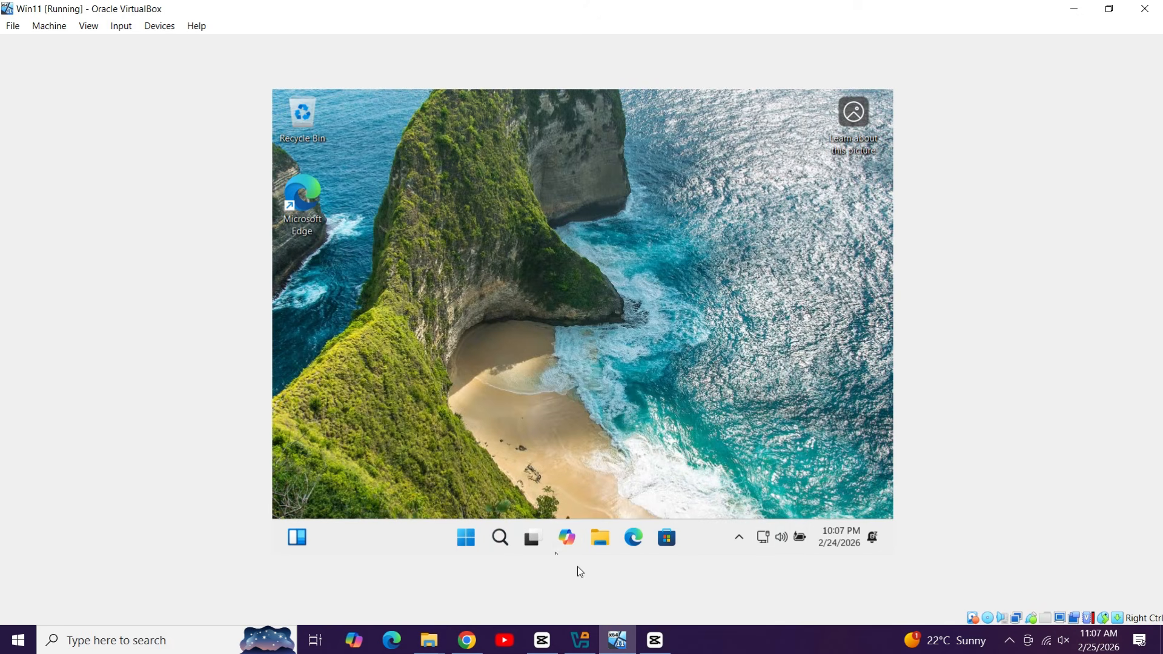
pyautogui.click(599, 539)
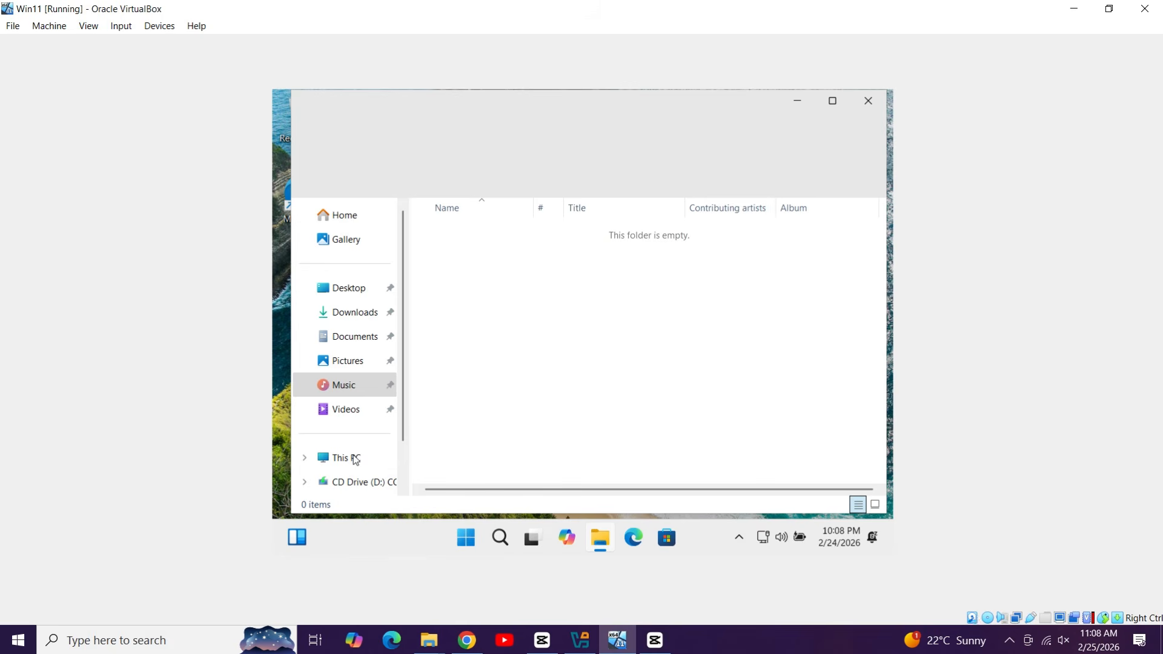
pyautogui.click(357, 462)
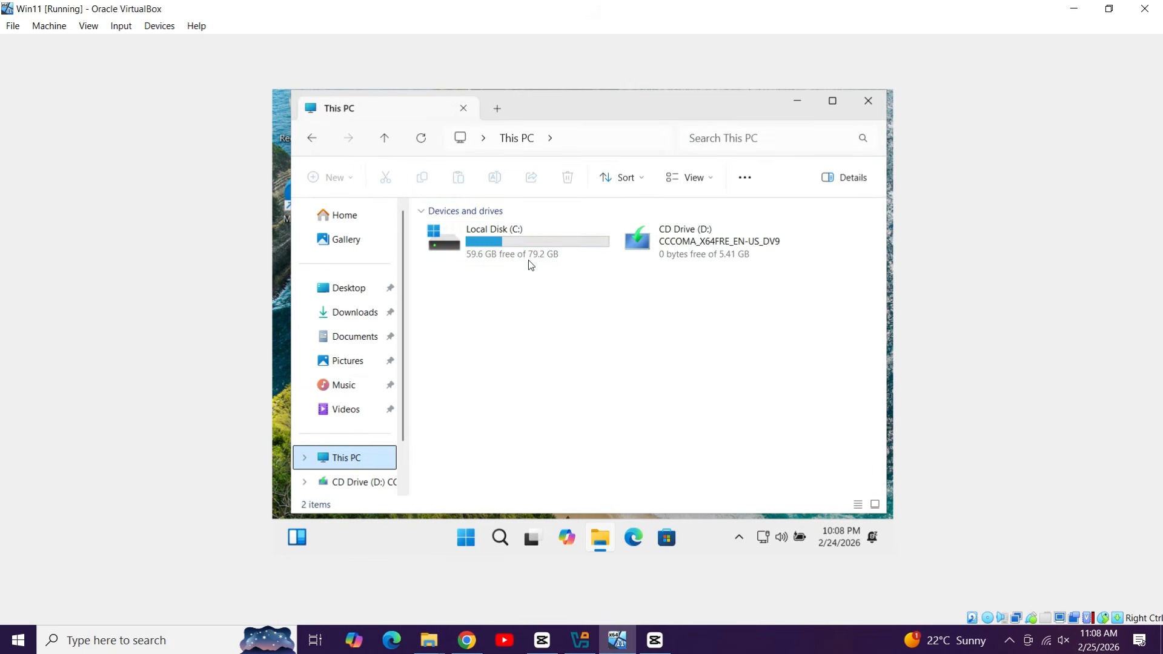
pyautogui.click(868, 101)
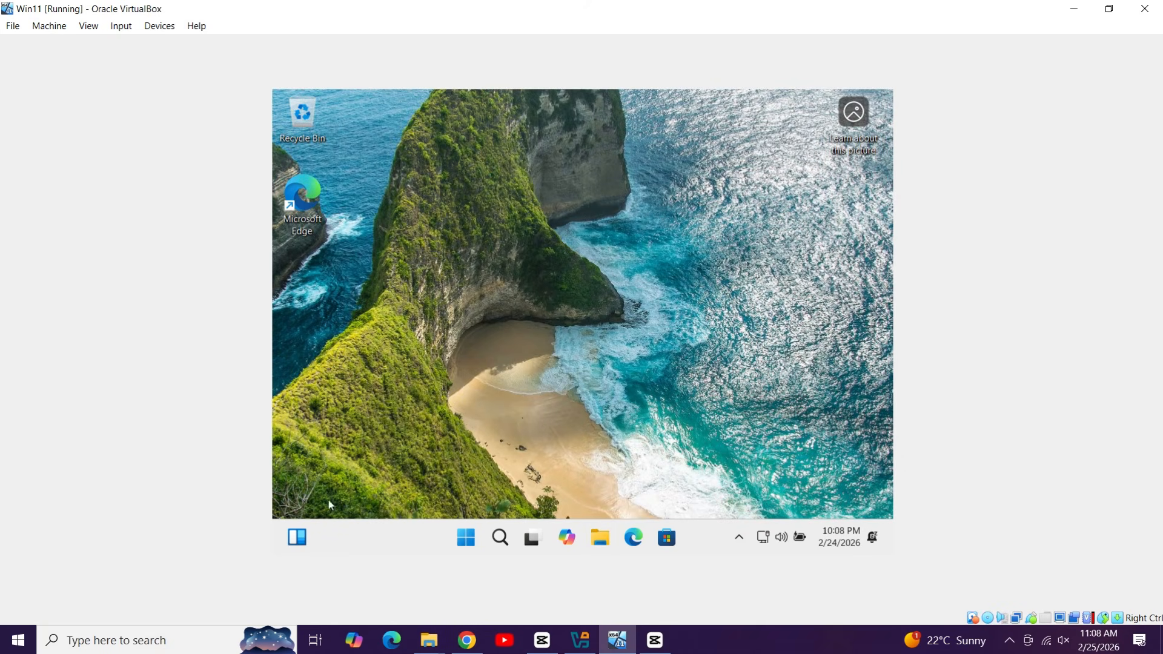